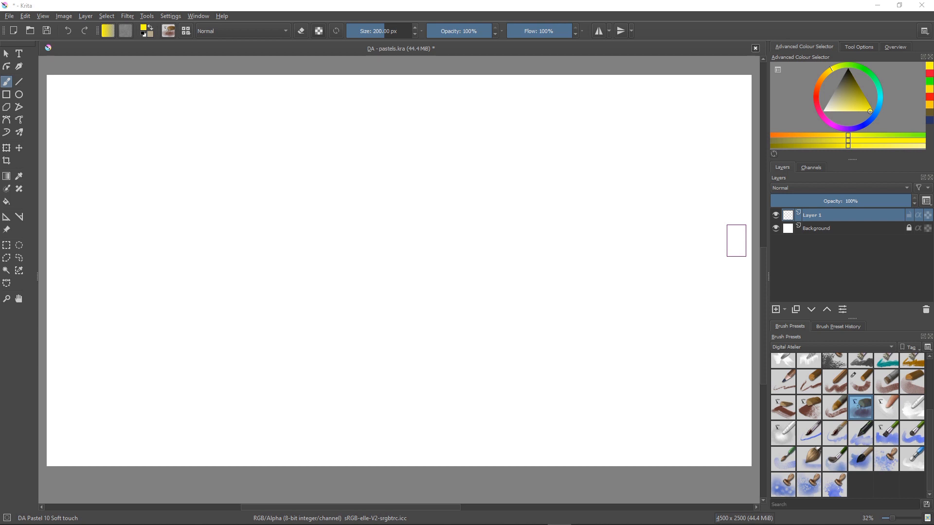
Fill Layer 1 with a muted reddish-brown as the painting's base tone.
{"action": "key", "text": "slash"}
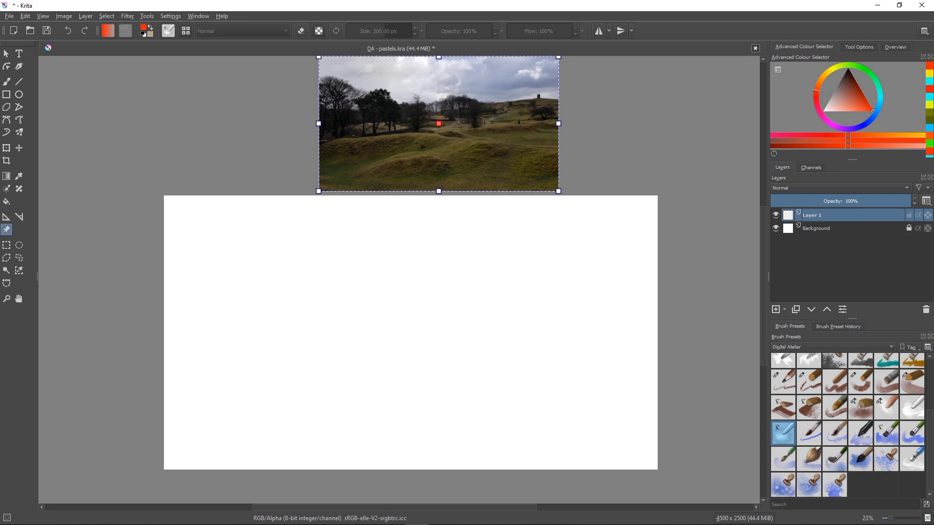
{"action": "key", "text": "b"}
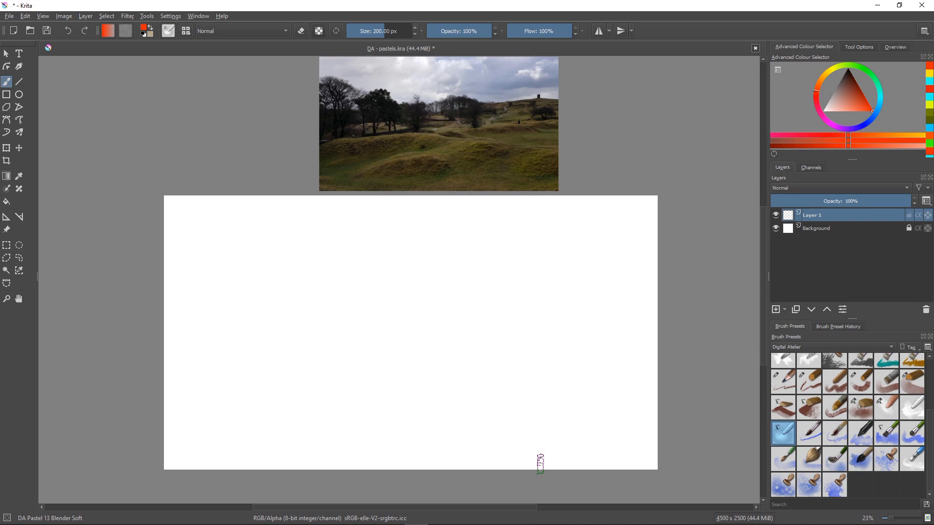
{"action": "key", "text": "f"}
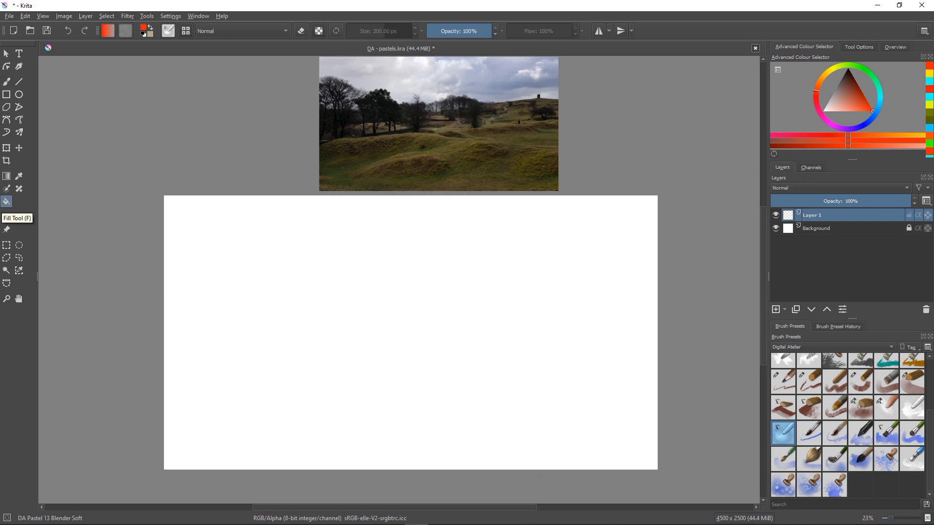
{"action": "left_click_drag", "start_coordinate": [833, 97], "coordinate": [838, 90]}
{"action": "left_click", "coordinate": [867, 122]}
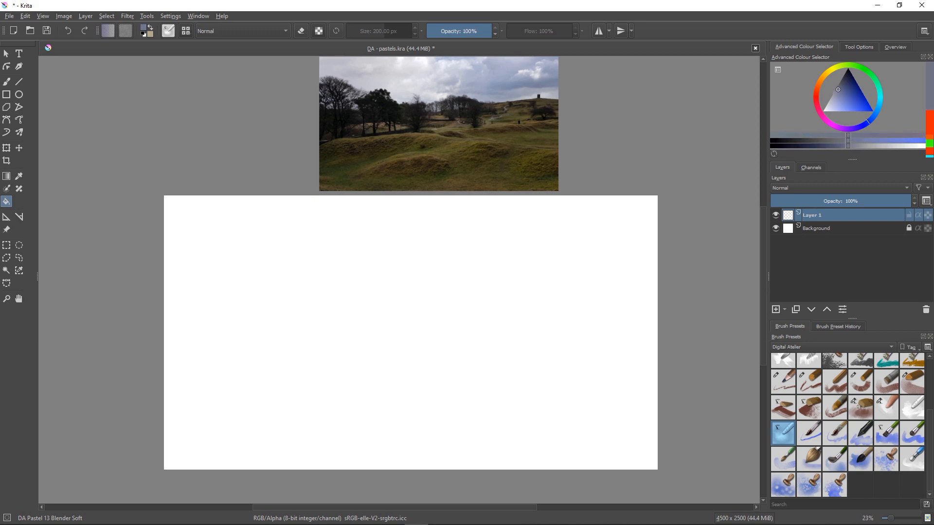
{"action": "left_click", "coordinate": [816, 88]}
{"action": "mouse_move", "coordinate": [837, 89]}
{"action": "left_mouse_down"}
{"action": "mouse_move", "coordinate": [857, 93]}
{"action": "mouse_move", "coordinate": [840, 94]}
{"action": "left_mouse_up"}
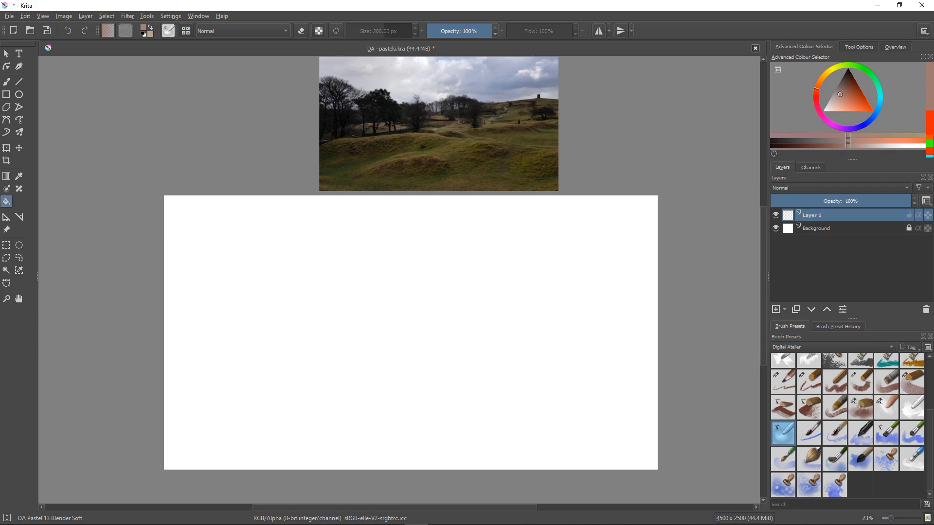
{"action": "key", "text": "shift+BackSpace"}
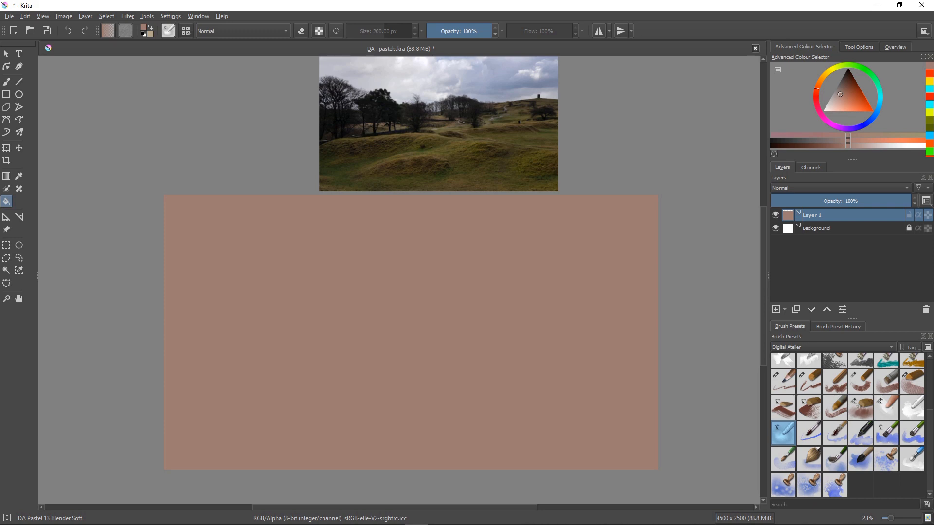
Lock Layer 1 and add a new paint layer above it.
{"action": "left_click", "coordinate": [908, 215]}
{"action": "left_click", "coordinate": [776, 310]}
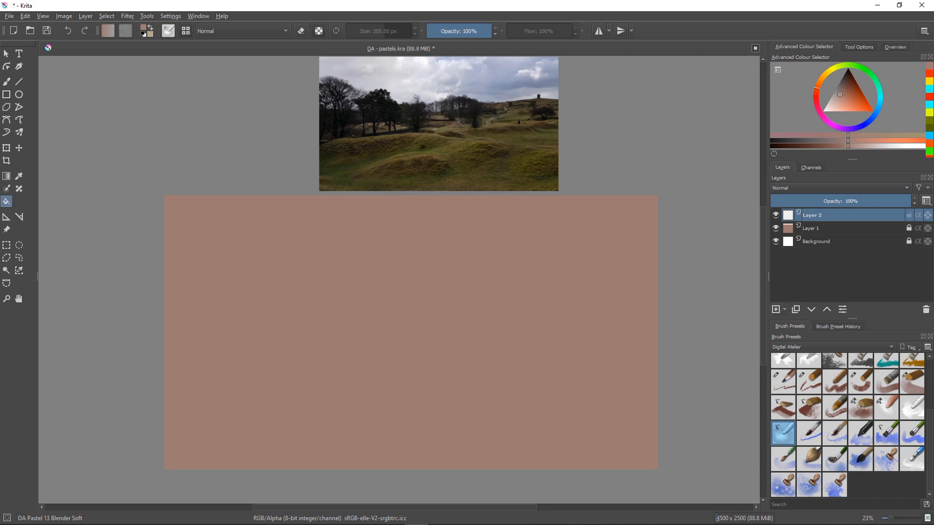
Paint a mid-green patch near the canvas's right edge with the DA Pastel 04 Basic brush.
{"action": "left_click", "coordinate": [886, 382]}
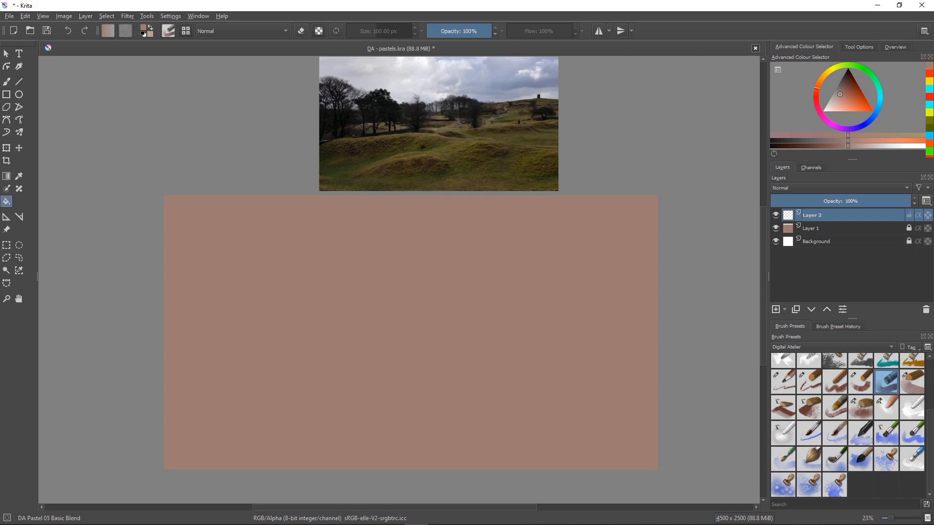
{"action": "left_click", "coordinate": [860, 382]}
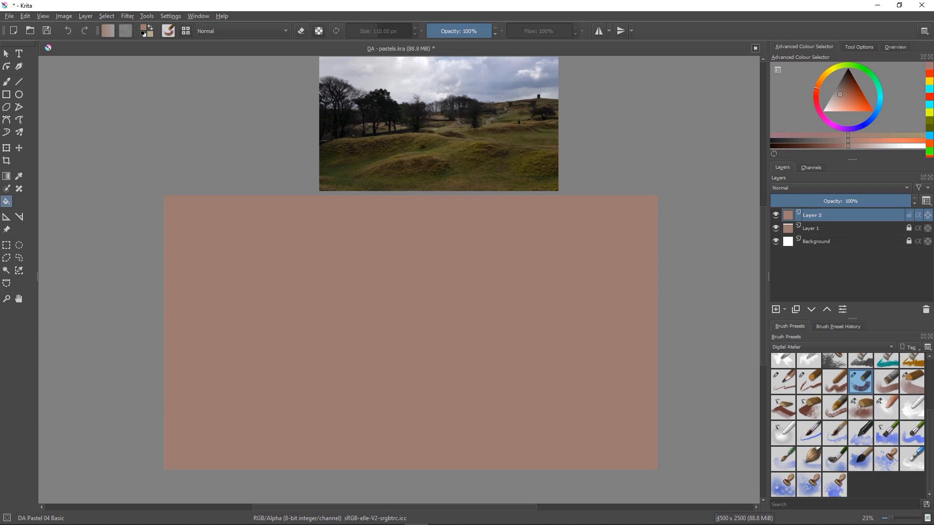
{"action": "key", "text": "b"}
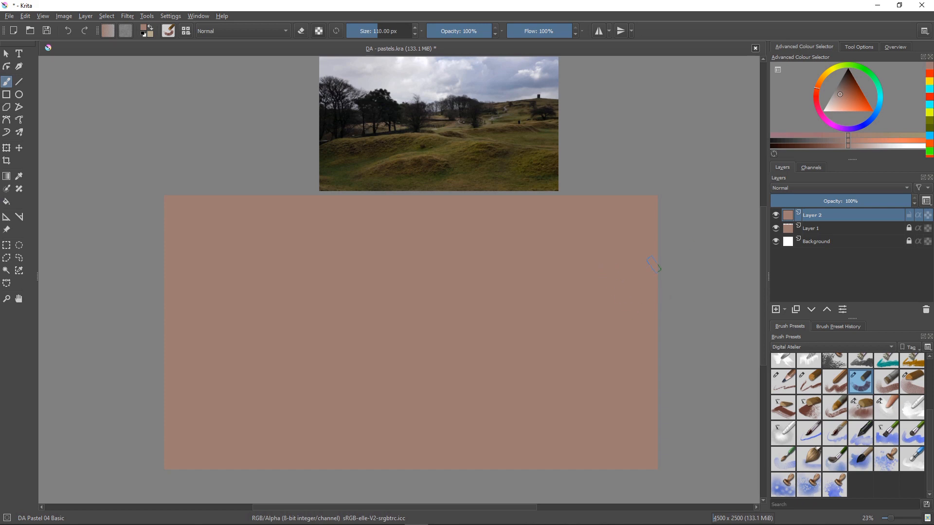
{"action": "left_click", "coordinate": [869, 72]}
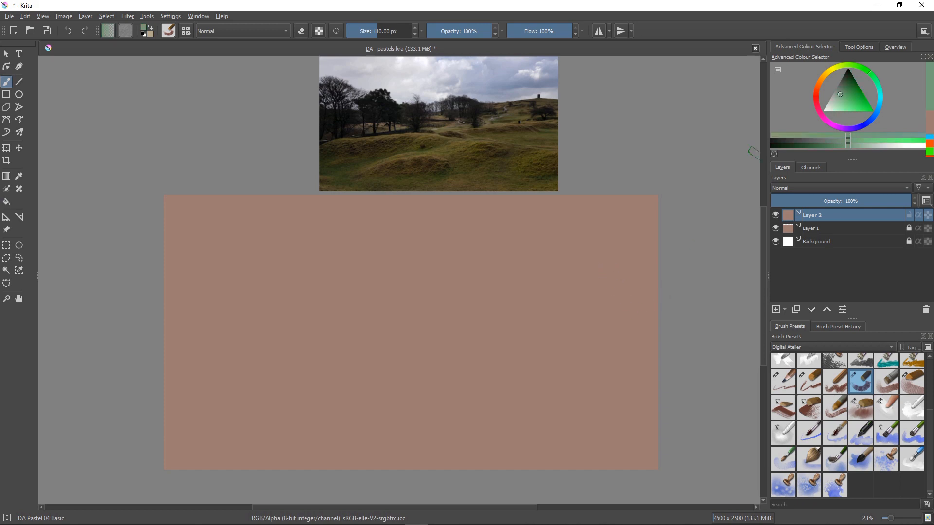
{"action": "left_click_drag", "start_coordinate": [840, 94], "coordinate": [850, 96]}
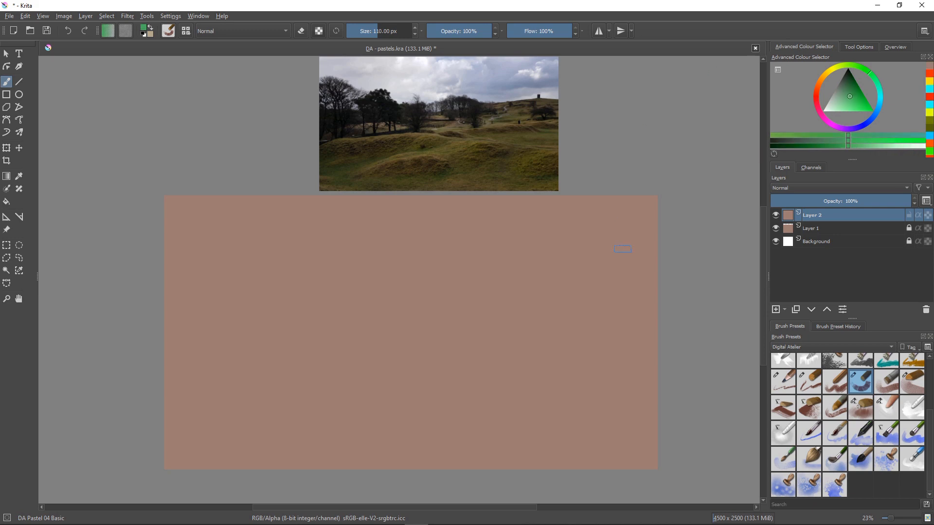
{"action": "left_click_drag", "start_coordinate": [638, 308], "coordinate": [602, 325]}
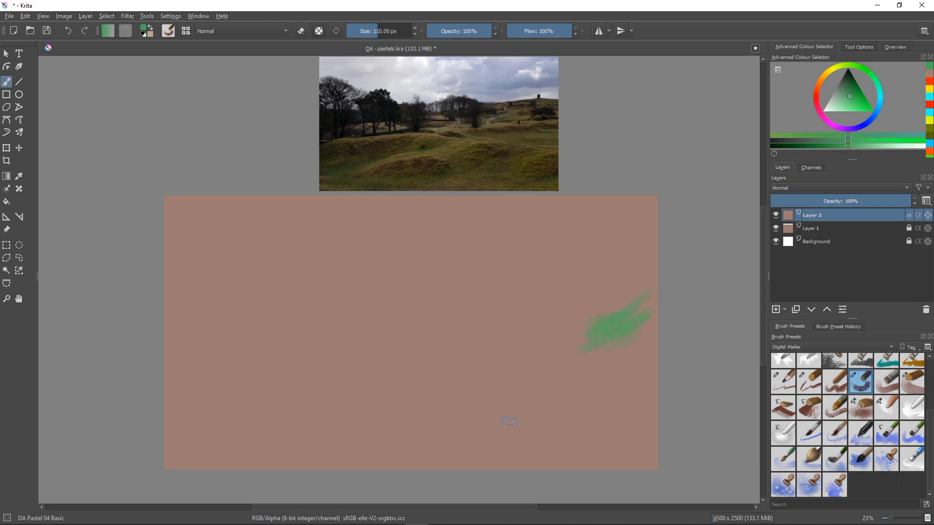
Darken the green to a greyish tone and add strokes over and to the left of the green patch.
{"action": "key", "text": "k"}
{"action": "key", "text": "k"}
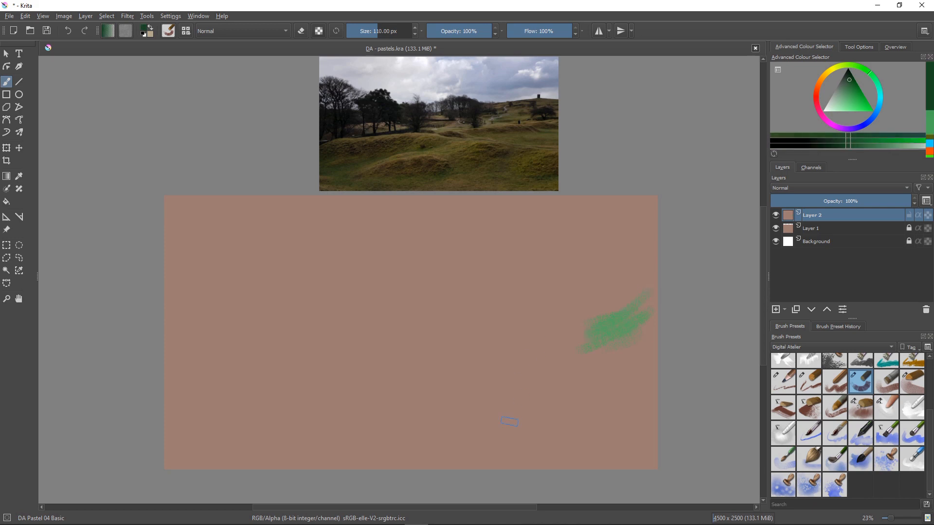
{"action": "key", "text": "l"}
{"action": "key", "text": "l"}
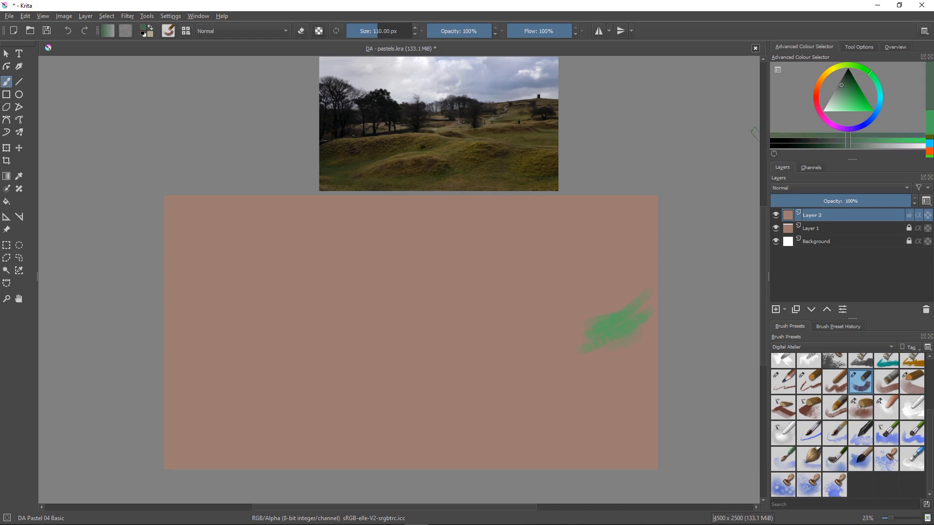
{"action": "mouse_move", "coordinate": [641, 311]}
{"action": "left_mouse_down"}
{"action": "mouse_move", "coordinate": [602, 332]}
{"action": "mouse_move", "coordinate": [611, 342]}
{"action": "mouse_move", "coordinate": [631, 336]}
{"action": "mouse_move", "coordinate": [599, 318]}
{"action": "mouse_move", "coordinate": [635, 311]}
{"action": "mouse_move", "coordinate": [507, 326]}
{"action": "mouse_move", "coordinate": [644, 306]}
{"action": "mouse_move", "coordinate": [549, 291]}
{"action": "mouse_move", "coordinate": [634, 303]}
{"action": "mouse_move", "coordinate": [542, 294]}
{"action": "left_mouse_up"}
Enlarge the brush to 444 px and paint a broad dark green ridge from the green patch toward the canvas centre.
{"action": "key", "text": "bracketright"}
{"action": "key", "text": "bracketright"}
{"action": "key", "text": "bracketright"}
{"action": "key", "text": "bracketright"}
{"action": "key", "text": "bracketright"}
{"action": "key", "text": "bracketright"}
{"action": "key", "text": "bracketright"}
{"action": "key", "text": "bracketright"}
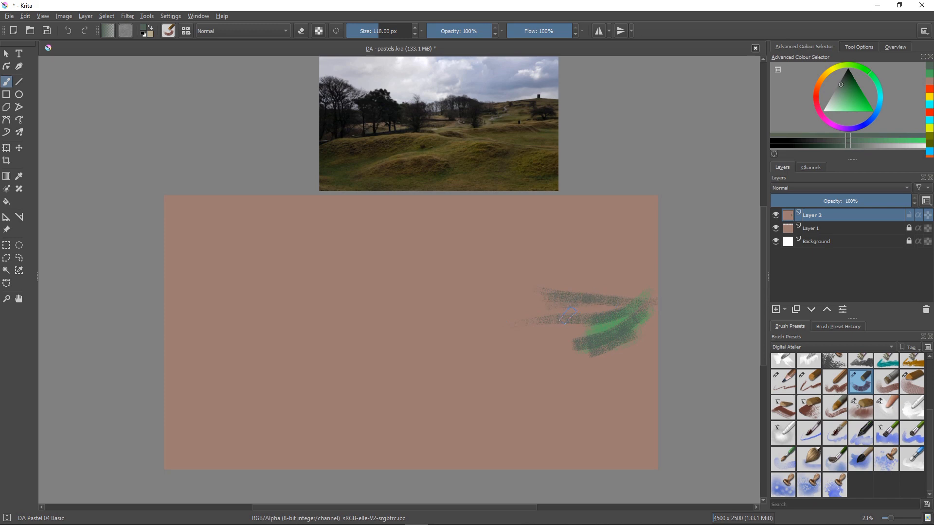
{"action": "left_click_drag", "start_coordinate": [566, 311], "coordinate": [480, 332]}
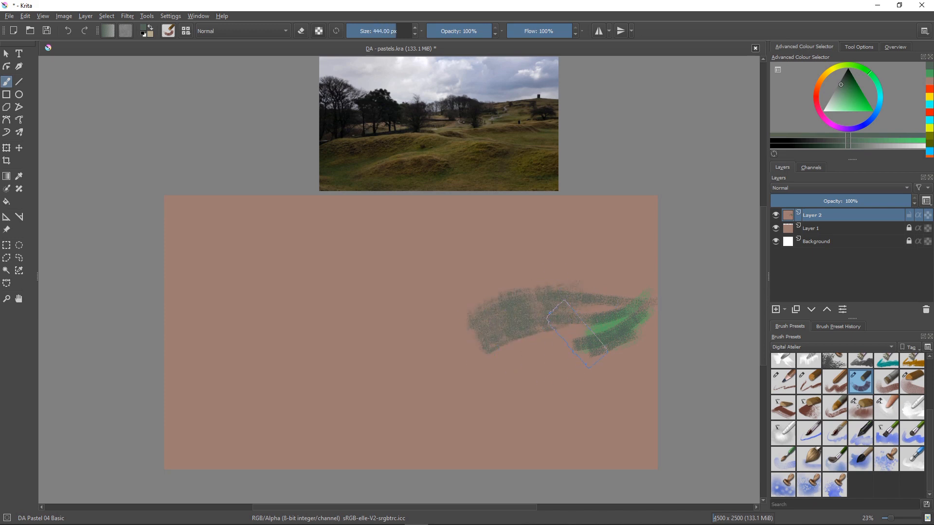
{"action": "left_click_drag", "start_coordinate": [574, 306], "coordinate": [629, 318]}
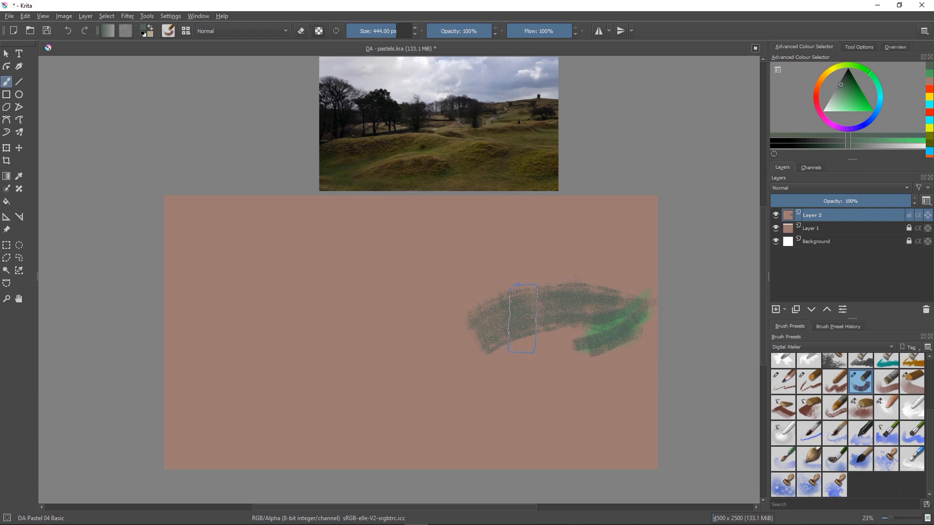
Reduce the brush to 281 px and extend the dark green hill band to the right edge and across the left half.
{"action": "key", "text": "bracketleft"}
{"action": "key", "text": "bracketleft"}
{"action": "key", "text": "bracketleft"}
{"action": "key", "text": "bracketleft"}
{"action": "key", "text": "bracketleft"}
{"action": "key", "text": "bracketright"}
{"action": "key", "text": "bracketright"}
{"action": "key", "text": "bracketright"}
{"action": "key", "text": "bracketright"}
{"action": "key", "text": "bracketright"}
{"action": "key", "text": "bracketright"}
{"action": "left_click_drag", "start_coordinate": [479, 332], "coordinate": [411, 330]}
{"action": "mouse_move", "coordinate": [511, 321]}
{"action": "left_mouse_down"}
{"action": "mouse_move", "coordinate": [403, 326]}
{"action": "mouse_move", "coordinate": [504, 332]}
{"action": "mouse_move", "coordinate": [429, 338]}
{"action": "mouse_move", "coordinate": [513, 340]}
{"action": "mouse_move", "coordinate": [399, 343]}
{"action": "left_mouse_up"}
{"action": "left_click_drag", "start_coordinate": [518, 329], "coordinate": [662, 329]}
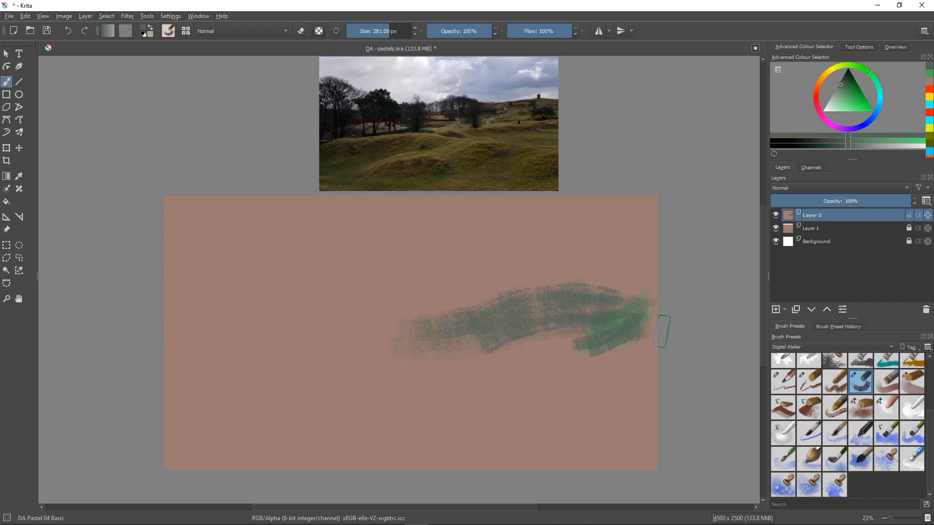
{"action": "mouse_move", "coordinate": [610, 318]}
{"action": "left_mouse_down"}
{"action": "mouse_move", "coordinate": [680, 307]}
{"action": "mouse_move", "coordinate": [645, 298]}
{"action": "mouse_move", "coordinate": [610, 312]}
{"action": "mouse_move", "coordinate": [608, 324]}
{"action": "mouse_move", "coordinate": [665, 288]}
{"action": "mouse_move", "coordinate": [523, 327]}
{"action": "left_mouse_up"}
{"action": "mouse_move", "coordinate": [445, 360]}
{"action": "left_mouse_down"}
{"action": "mouse_move", "coordinate": [407, 359]}
{"action": "mouse_move", "coordinate": [266, 354]}
{"action": "left_mouse_up"}
{"action": "mouse_move", "coordinate": [395, 344]}
{"action": "left_mouse_down"}
{"action": "mouse_move", "coordinate": [326, 344]}
{"action": "mouse_move", "coordinate": [496, 363]}
{"action": "left_mouse_up"}
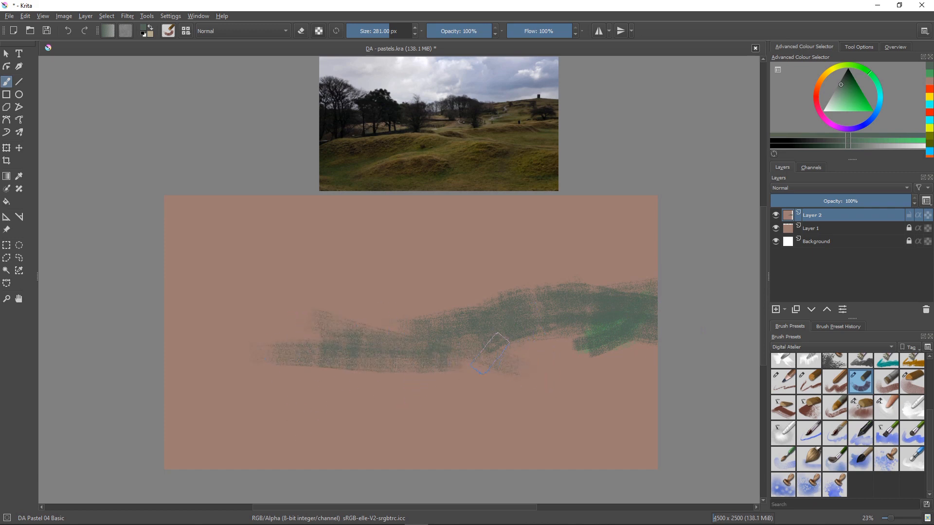
Block in dark green foreground bands at the lower right and in diagonal sweeps across the lower left of the canvas.
{"action": "mouse_move", "coordinate": [634, 365]}
{"action": "left_mouse_down"}
{"action": "mouse_move", "coordinate": [585, 374]}
{"action": "mouse_move", "coordinate": [589, 394]}
{"action": "left_mouse_up"}
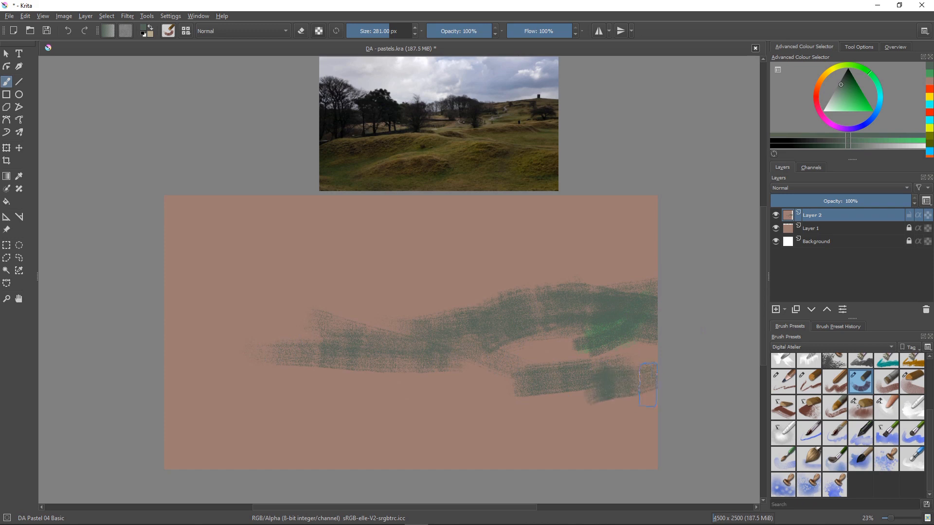
{"action": "left_click_drag", "start_coordinate": [646, 389], "coordinate": [605, 410]}
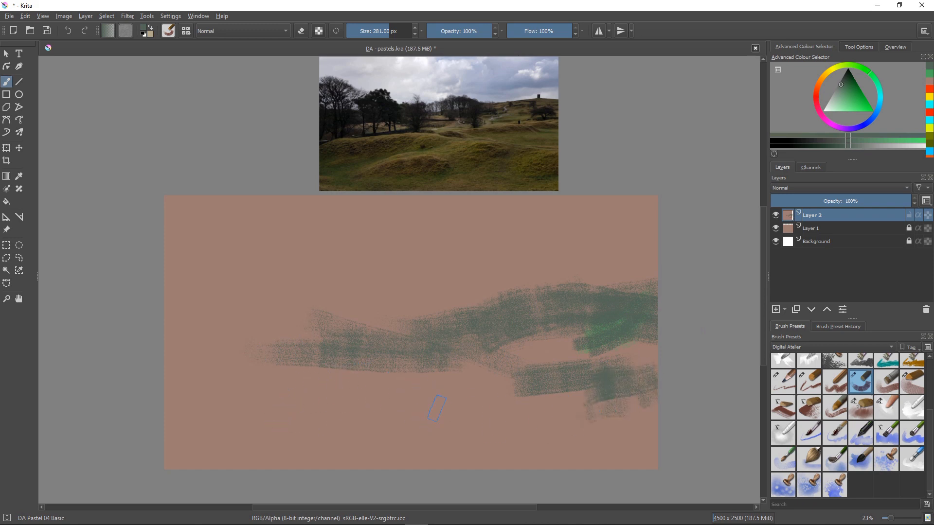
{"action": "mouse_move", "coordinate": [436, 409]}
{"action": "left_mouse_down"}
{"action": "mouse_move", "coordinate": [316, 387]}
{"action": "mouse_move", "coordinate": [353, 384]}
{"action": "mouse_move", "coordinate": [287, 391]}
{"action": "mouse_move", "coordinate": [333, 380]}
{"action": "mouse_move", "coordinate": [271, 391]}
{"action": "mouse_move", "coordinate": [287, 393]}
{"action": "mouse_move", "coordinate": [237, 380]}
{"action": "mouse_move", "coordinate": [245, 378]}
{"action": "mouse_move", "coordinate": [161, 406]}
{"action": "left_mouse_up"}
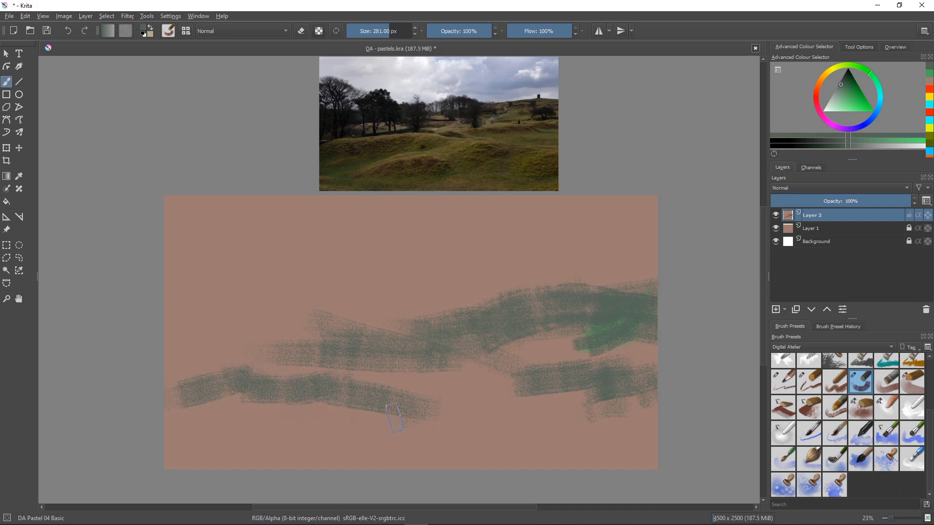
{"action": "left_click_drag", "start_coordinate": [394, 417], "coordinate": [256, 464]}
{"action": "left_click_drag", "start_coordinate": [343, 424], "coordinate": [257, 468]}
{"action": "left_click_drag", "start_coordinate": [295, 408], "coordinate": [248, 437]}
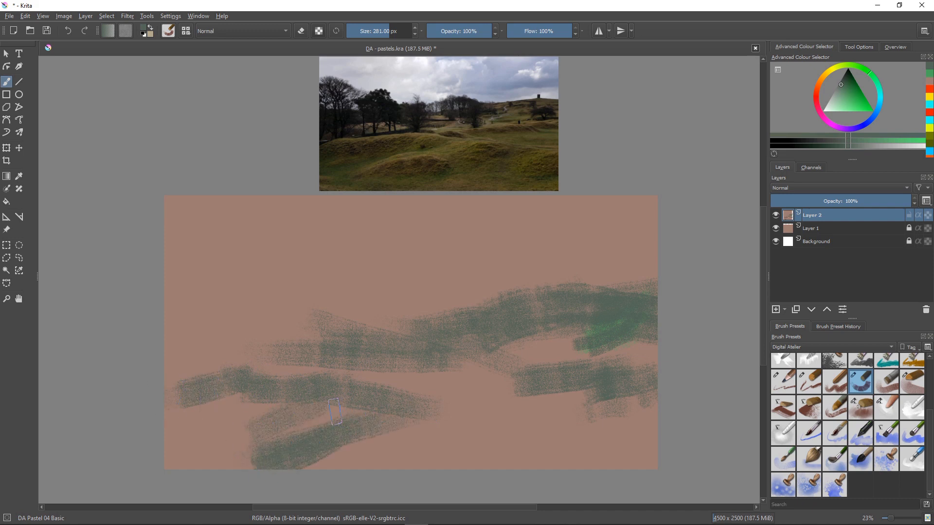
{"action": "left_click_drag", "start_coordinate": [335, 411], "coordinate": [139, 421]}
{"action": "left_click_drag", "start_coordinate": [411, 423], "coordinate": [349, 461]}
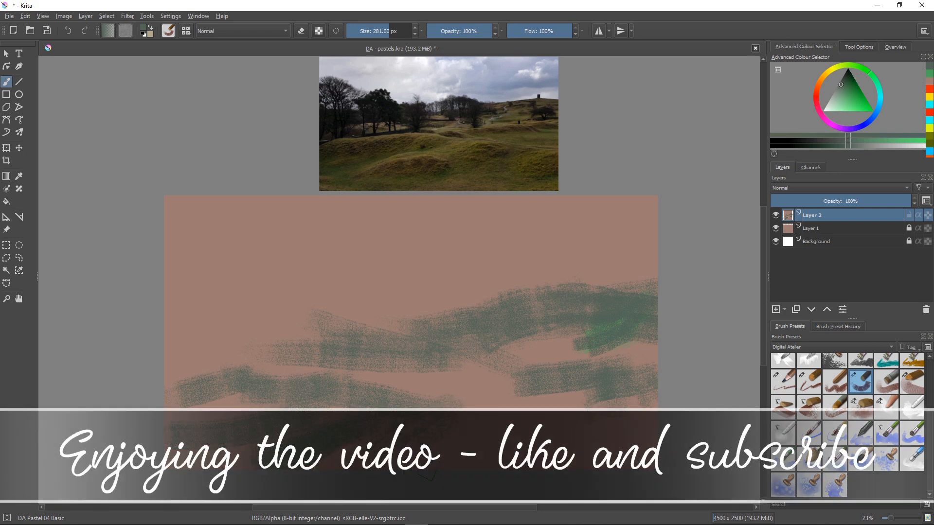
Paint pale green highlights over the central and right-hand slopes, adding pale yellow strokes to the lower middle slope.
{"action": "left_click", "coordinate": [833, 99]}
{"action": "mouse_move", "coordinate": [632, 342]}
{"action": "left_mouse_down"}
{"action": "mouse_move", "coordinate": [584, 346]}
{"action": "mouse_move", "coordinate": [562, 334]}
{"action": "mouse_move", "coordinate": [662, 317]}
{"action": "left_mouse_up"}
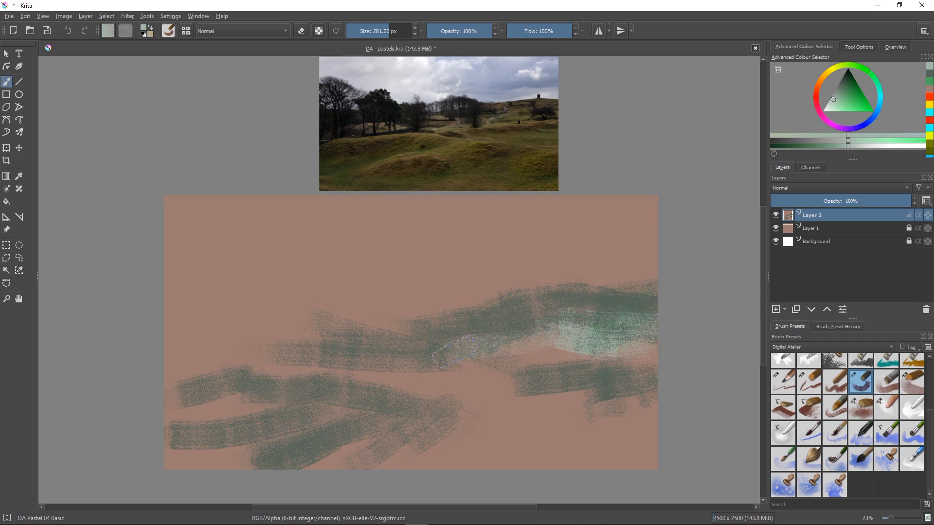
{"action": "left_click_drag", "start_coordinate": [423, 403], "coordinate": [542, 372]}
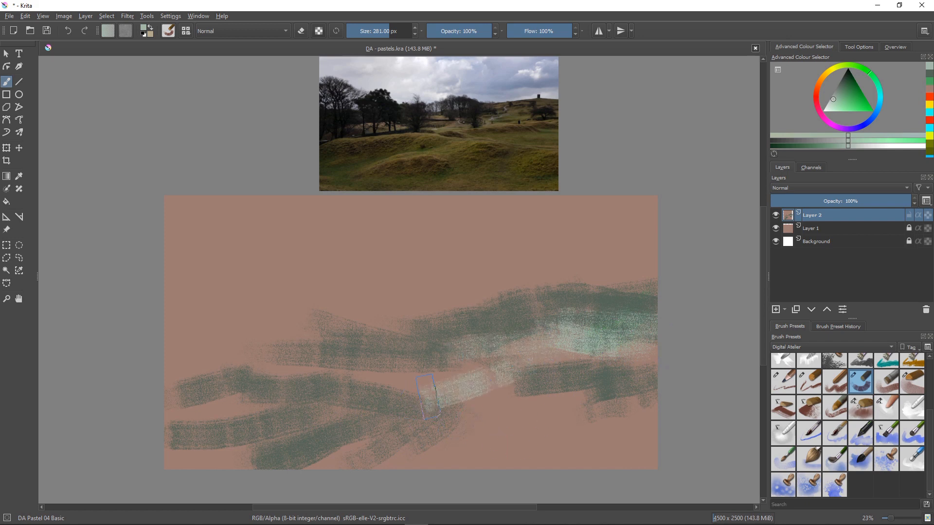
{"action": "left_click_drag", "start_coordinate": [588, 391], "coordinate": [646, 396]}
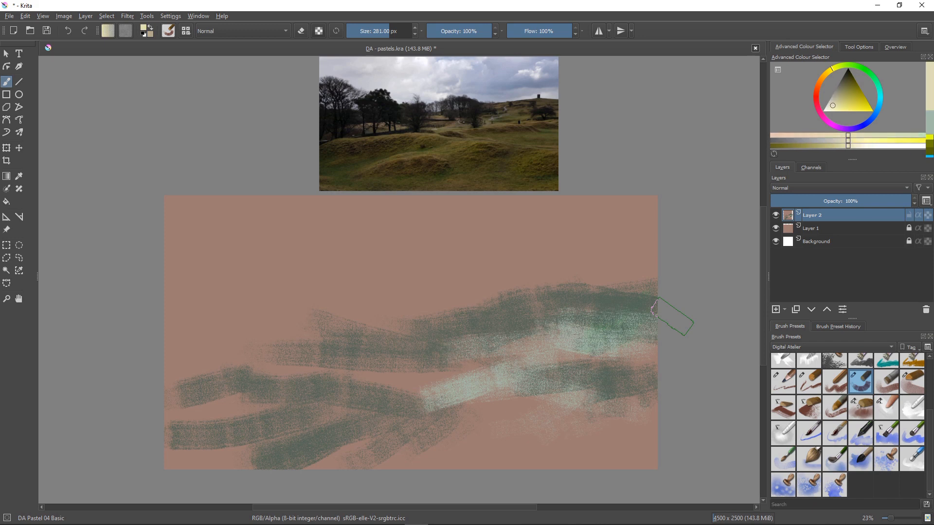
{"action": "left_click_drag", "start_coordinate": [467, 388], "coordinate": [564, 398]}
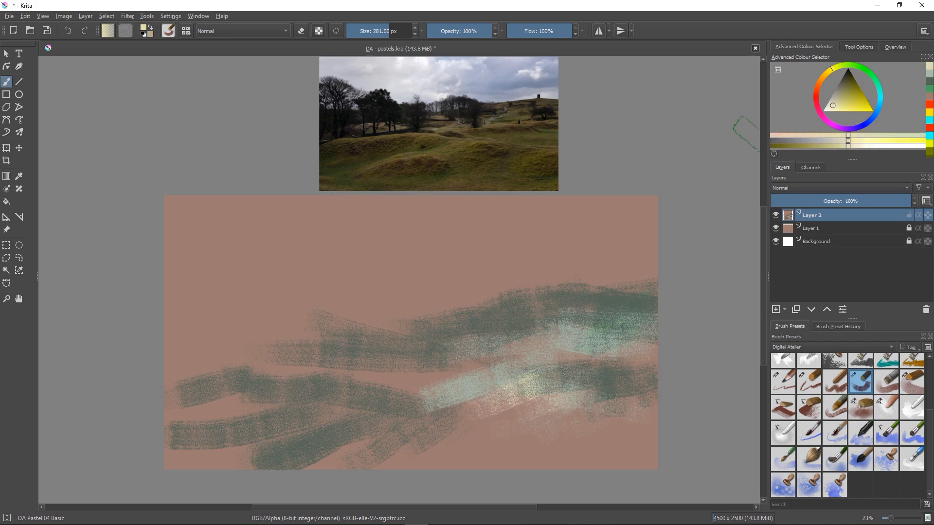
Darken the pale yellow to an olive tone and paint it over the foreground slopes on both sides of the canvas.
{"action": "key", "text": "k"}
{"action": "key", "text": "k"}
{"action": "key", "text": "k"}
{"action": "key", "text": "l"}
{"action": "key", "text": "l"}
{"action": "key", "text": "l"}
{"action": "key", "text": "l"}
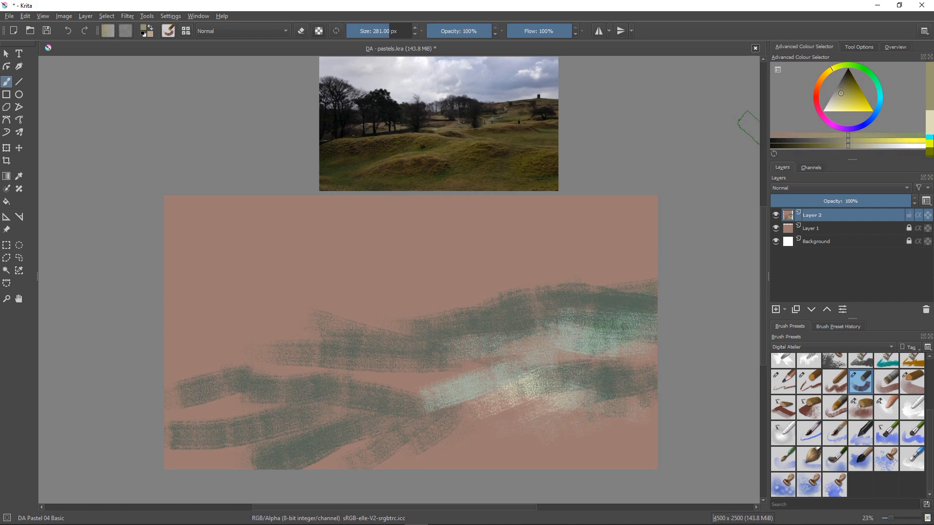
{"action": "mouse_move", "coordinate": [518, 417]}
{"action": "left_mouse_down"}
{"action": "mouse_move", "coordinate": [621, 388]}
{"action": "mouse_move", "coordinate": [576, 421]}
{"action": "mouse_move", "coordinate": [659, 398]}
{"action": "mouse_move", "coordinate": [563, 439]}
{"action": "mouse_move", "coordinate": [648, 415]}
{"action": "mouse_move", "coordinate": [468, 446]}
{"action": "mouse_move", "coordinate": [630, 443]}
{"action": "mouse_move", "coordinate": [525, 453]}
{"action": "mouse_move", "coordinate": [559, 399]}
{"action": "mouse_move", "coordinate": [452, 416]}
{"action": "left_mouse_up"}
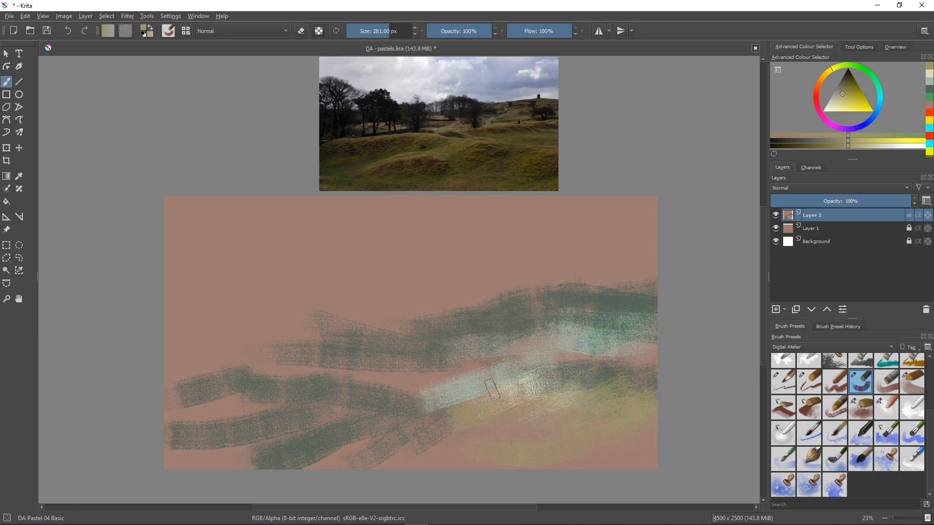
{"action": "left_click_drag", "start_coordinate": [384, 375], "coordinate": [321, 368]}
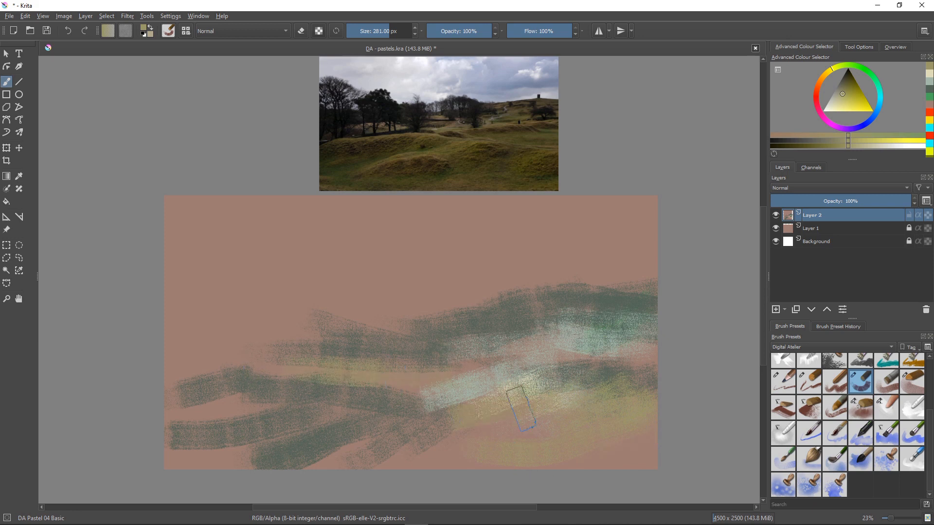
{"action": "left_click_drag", "start_coordinate": [185, 386], "coordinate": [374, 394]}
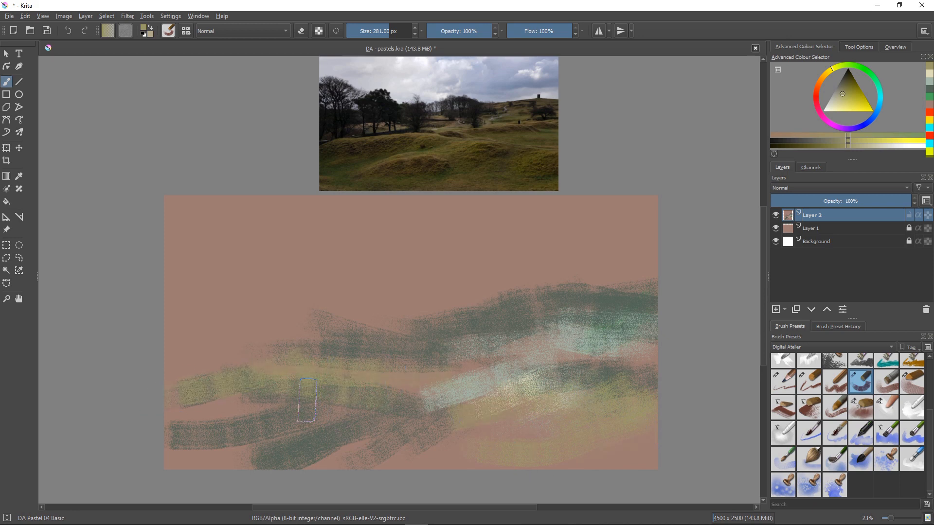
{"action": "mouse_move", "coordinate": [357, 424]}
{"action": "left_mouse_down"}
{"action": "mouse_move", "coordinate": [261, 441]}
{"action": "mouse_move", "coordinate": [364, 404]}
{"action": "mouse_move", "coordinate": [175, 431]}
{"action": "mouse_move", "coordinate": [264, 424]}
{"action": "mouse_move", "coordinate": [226, 444]}
{"action": "mouse_move", "coordinate": [244, 463]}
{"action": "mouse_move", "coordinate": [299, 454]}
{"action": "mouse_move", "coordinate": [319, 424]}
{"action": "mouse_move", "coordinate": [421, 424]}
{"action": "left_mouse_up"}
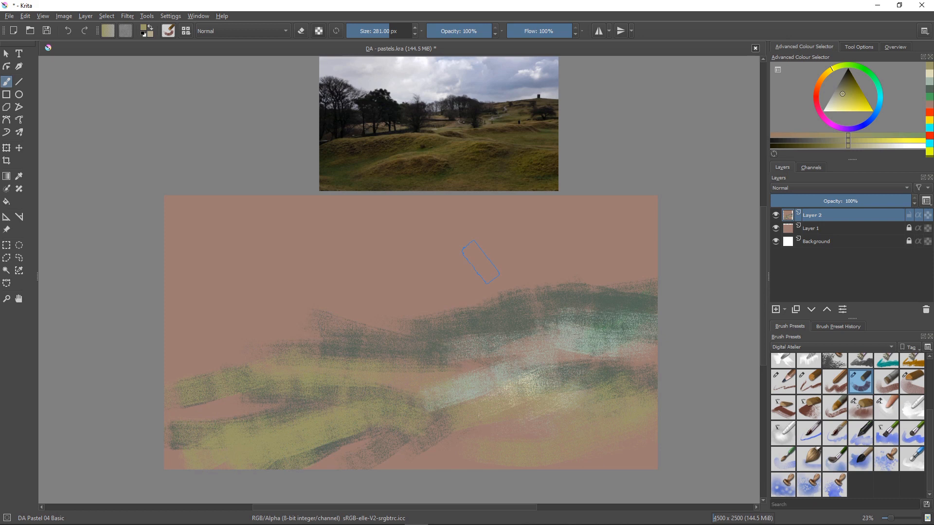
Pick a dark navy blue and block in the tree masses at the upper left and along the hill line toward the centre.
{"action": "left_click", "coordinate": [849, 79]}
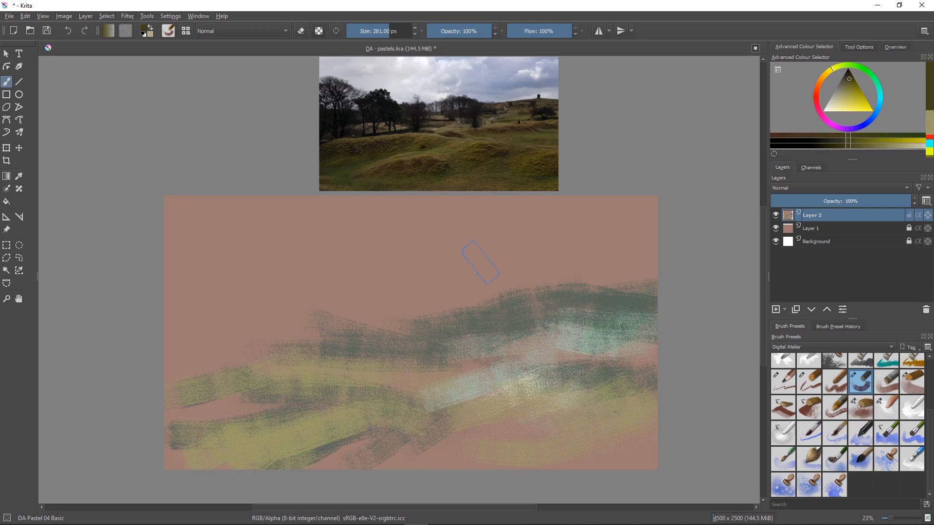
{"action": "left_click", "coordinate": [871, 119]}
{"action": "left_click", "coordinate": [844, 84]}
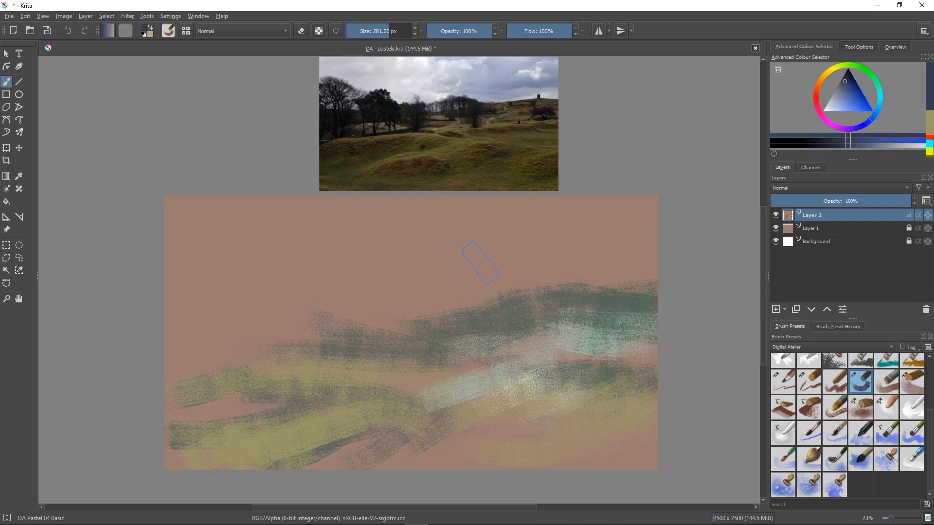
{"action": "left_click", "coordinate": [849, 80]}
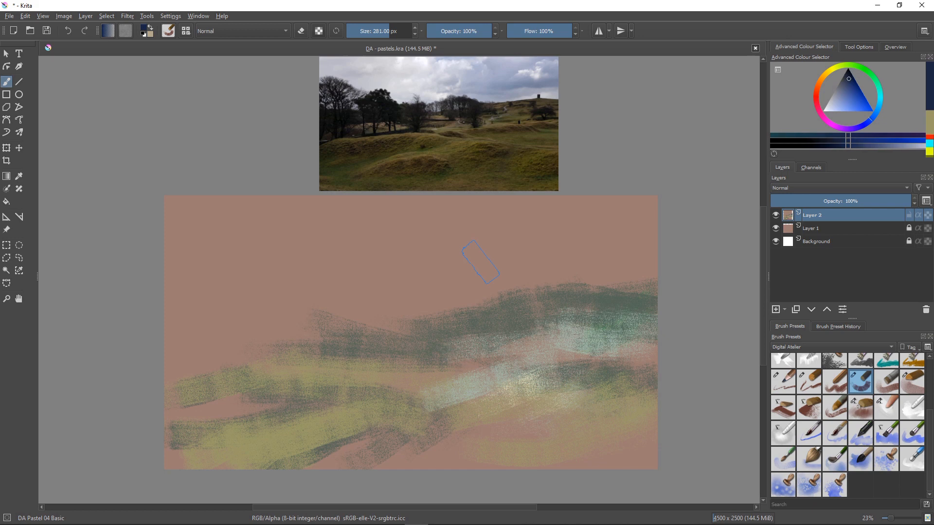
{"action": "mouse_move", "coordinate": [214, 263]}
{"action": "left_mouse_down"}
{"action": "mouse_move", "coordinate": [253, 305]}
{"action": "mouse_move", "coordinate": [202, 286]}
{"action": "mouse_move", "coordinate": [248, 280]}
{"action": "mouse_move", "coordinate": [236, 282]}
{"action": "mouse_move", "coordinate": [258, 309]}
{"action": "mouse_move", "coordinate": [250, 330]}
{"action": "mouse_move", "coordinate": [267, 343]}
{"action": "mouse_move", "coordinate": [298, 335]}
{"action": "mouse_move", "coordinate": [200, 367]}
{"action": "mouse_move", "coordinate": [250, 333]}
{"action": "mouse_move", "coordinate": [186, 338]}
{"action": "mouse_move", "coordinate": [216, 295]}
{"action": "mouse_move", "coordinate": [218, 282]}
{"action": "mouse_move", "coordinate": [176, 303]}
{"action": "mouse_move", "coordinate": [195, 287]}
{"action": "left_mouse_up"}
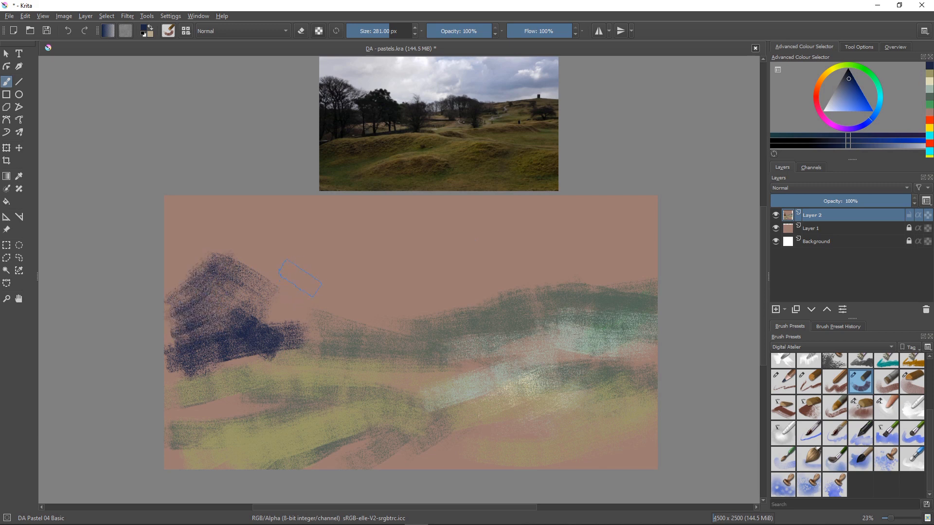
{"action": "mouse_move", "coordinate": [300, 278]}
{"action": "left_mouse_down"}
{"action": "mouse_move", "coordinate": [323, 302]}
{"action": "mouse_move", "coordinate": [286, 295]}
{"action": "mouse_move", "coordinate": [290, 317]}
{"action": "mouse_move", "coordinate": [313, 318]}
{"action": "mouse_move", "coordinate": [309, 270]}
{"action": "mouse_move", "coordinate": [326, 291]}
{"action": "mouse_move", "coordinate": [316, 288]}
{"action": "mouse_move", "coordinate": [321, 312]}
{"action": "mouse_move", "coordinate": [328, 292]}
{"action": "mouse_move", "coordinate": [334, 315]}
{"action": "mouse_move", "coordinate": [297, 320]}
{"action": "mouse_move", "coordinate": [310, 289]}
{"action": "mouse_move", "coordinate": [319, 335]}
{"action": "left_mouse_up"}
{"action": "mouse_move", "coordinate": [349, 291]}
{"action": "left_mouse_down"}
{"action": "mouse_move", "coordinate": [411, 311]}
{"action": "mouse_move", "coordinate": [486, 304]}
{"action": "mouse_move", "coordinate": [379, 323]}
{"action": "left_mouse_up"}
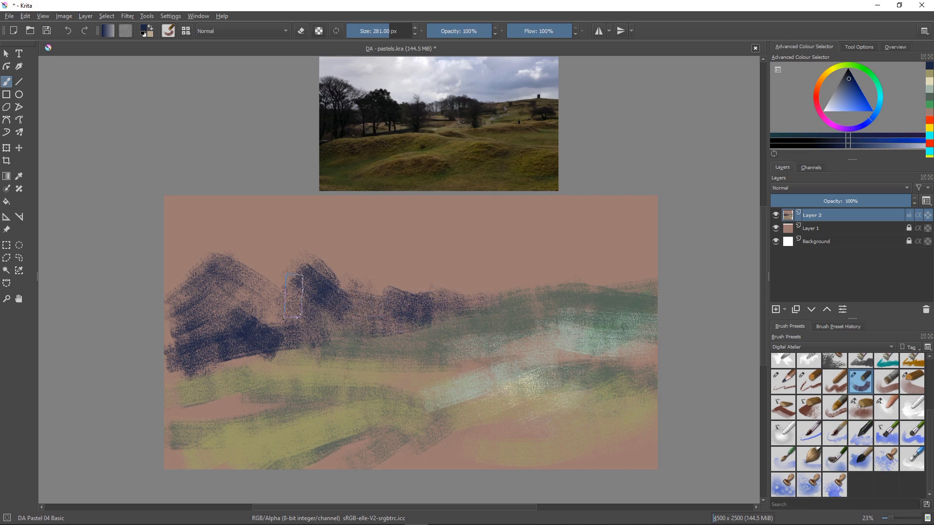
Start the sky with a pale blue patch at the top centre and cover the right side with darker slate-blue cloud bands.
{"action": "left_click", "coordinate": [835, 101]}
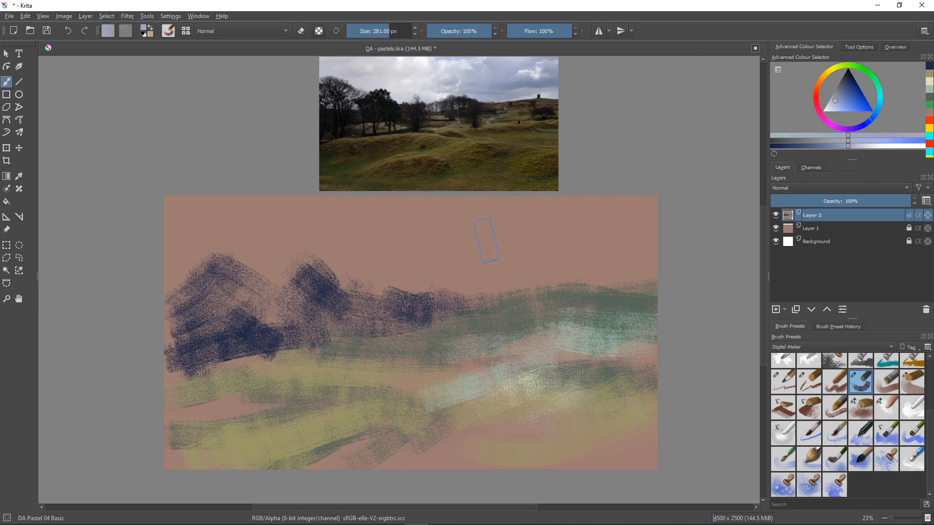
{"action": "mouse_move", "coordinate": [433, 205]}
{"action": "left_mouse_down"}
{"action": "mouse_move", "coordinate": [558, 226]}
{"action": "mouse_move", "coordinate": [457, 211]}
{"action": "mouse_move", "coordinate": [566, 204]}
{"action": "mouse_move", "coordinate": [440, 214]}
{"action": "left_mouse_up"}
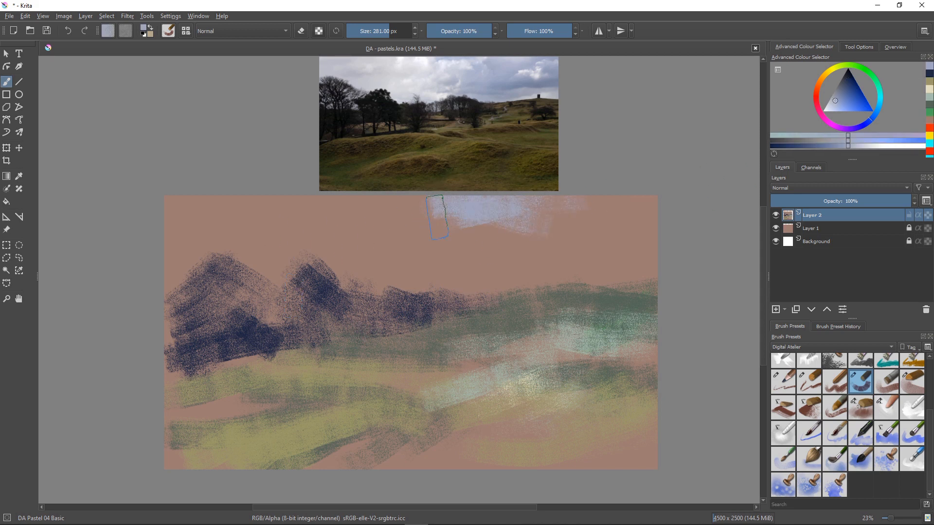
{"action": "left_click", "coordinate": [845, 87]}
{"action": "mouse_move", "coordinate": [583, 190]}
{"action": "left_mouse_down"}
{"action": "mouse_move", "coordinate": [538, 235]}
{"action": "mouse_move", "coordinate": [628, 198]}
{"action": "mouse_move", "coordinate": [626, 219]}
{"action": "mouse_move", "coordinate": [640, 200]}
{"action": "mouse_move", "coordinate": [438, 214]}
{"action": "left_mouse_up"}
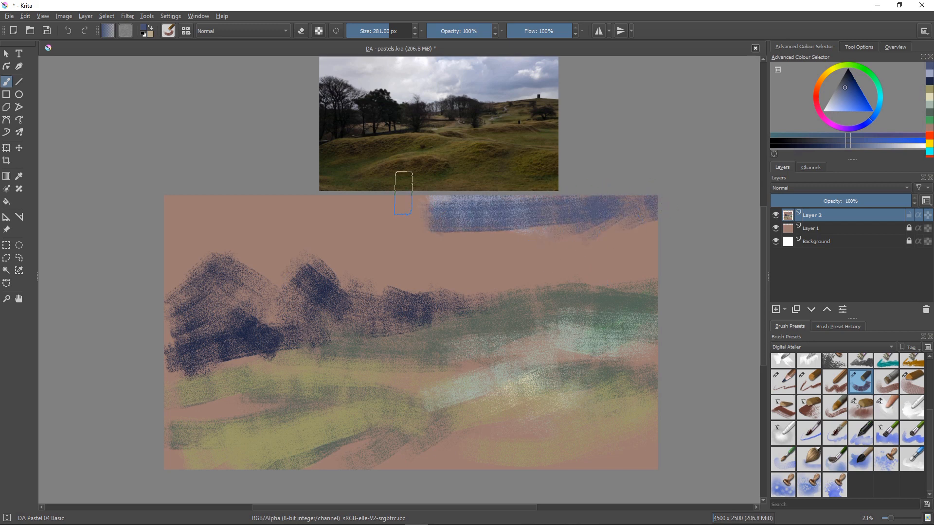
{"action": "mouse_move", "coordinate": [640, 248]}
{"action": "left_mouse_down"}
{"action": "mouse_move", "coordinate": [623, 239]}
{"action": "mouse_move", "coordinate": [656, 226]}
{"action": "mouse_move", "coordinate": [595, 250]}
{"action": "left_mouse_up"}
{"action": "mouse_move", "coordinate": [671, 252]}
{"action": "left_mouse_down"}
{"action": "mouse_move", "coordinate": [537, 266]}
{"action": "mouse_move", "coordinate": [624, 244]}
{"action": "mouse_move", "coordinate": [401, 263]}
{"action": "left_mouse_up"}
{"action": "left_click_drag", "start_coordinate": [505, 235], "coordinate": [474, 256]}
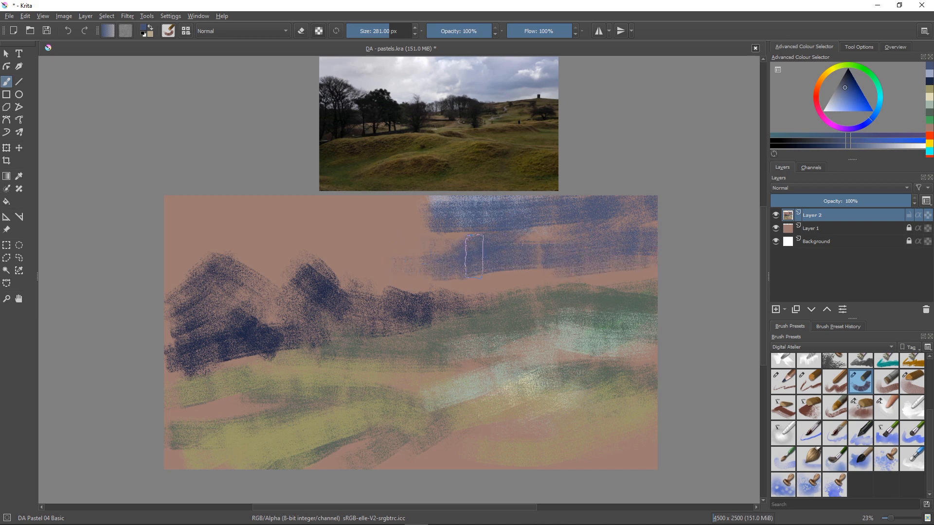
{"action": "left_click_drag", "start_coordinate": [466, 206], "coordinate": [321, 220]}
{"action": "left_click_drag", "start_coordinate": [453, 223], "coordinate": [375, 255]}
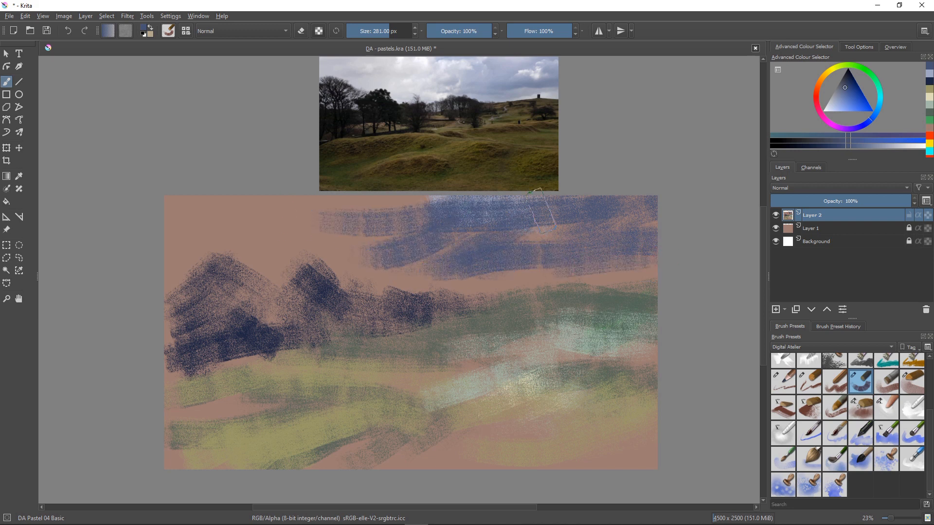
Lighten the colour to pale grey-blue and paint it across the upper central sky and the lower edges of the dark clouds.
{"action": "left_click_drag", "start_coordinate": [843, 89], "coordinate": [834, 97]}
{"action": "left_click_drag", "start_coordinate": [394, 217], "coordinate": [309, 227]}
{"action": "mouse_move", "coordinate": [438, 200]}
{"action": "left_mouse_down"}
{"action": "mouse_move", "coordinate": [339, 221]}
{"action": "mouse_move", "coordinate": [235, 204]}
{"action": "left_mouse_up"}
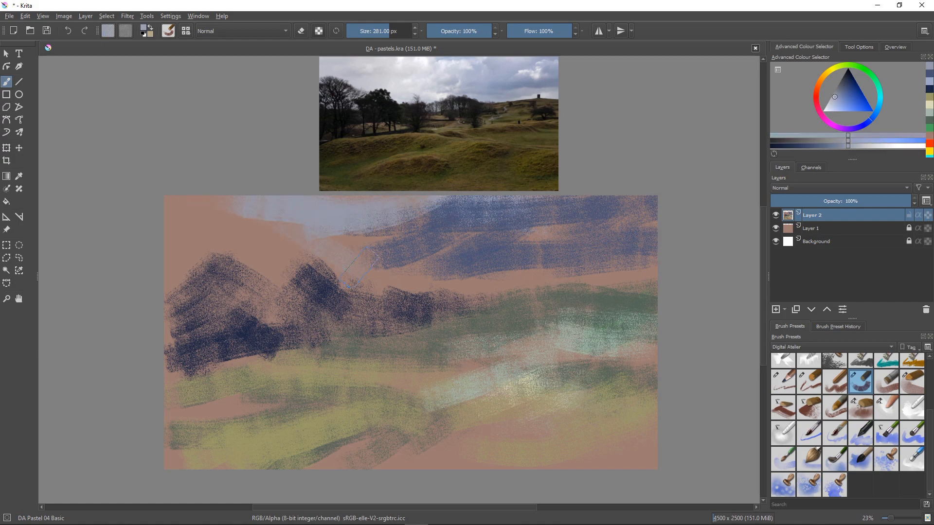
{"action": "left_click_drag", "start_coordinate": [337, 244], "coordinate": [401, 275]}
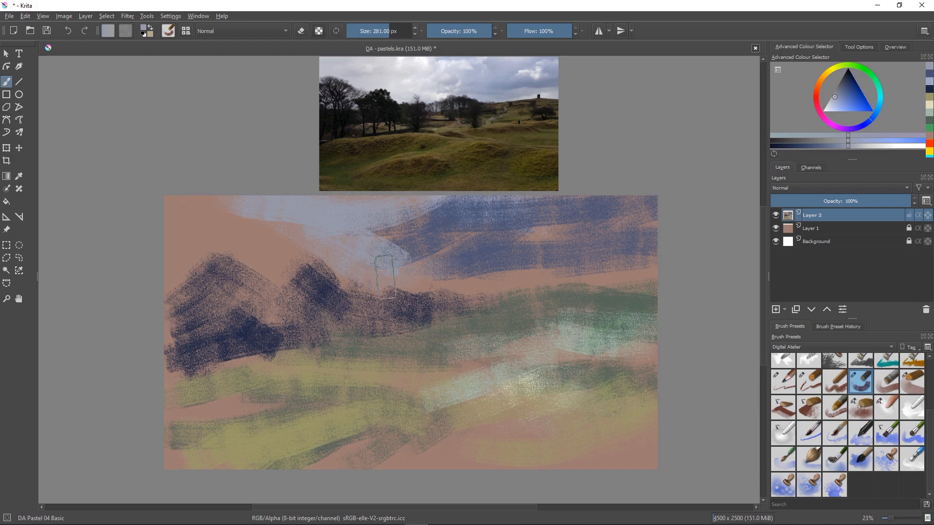
{"action": "left_click_drag", "start_coordinate": [470, 258], "coordinate": [411, 265]}
{"action": "mouse_move", "coordinate": [450, 222]}
{"action": "left_mouse_down"}
{"action": "mouse_move", "coordinate": [347, 260]}
{"action": "mouse_move", "coordinate": [361, 247]}
{"action": "mouse_move", "coordinate": [388, 259]}
{"action": "left_mouse_up"}
{"action": "left_click_drag", "start_coordinate": [530, 263], "coordinate": [395, 280]}
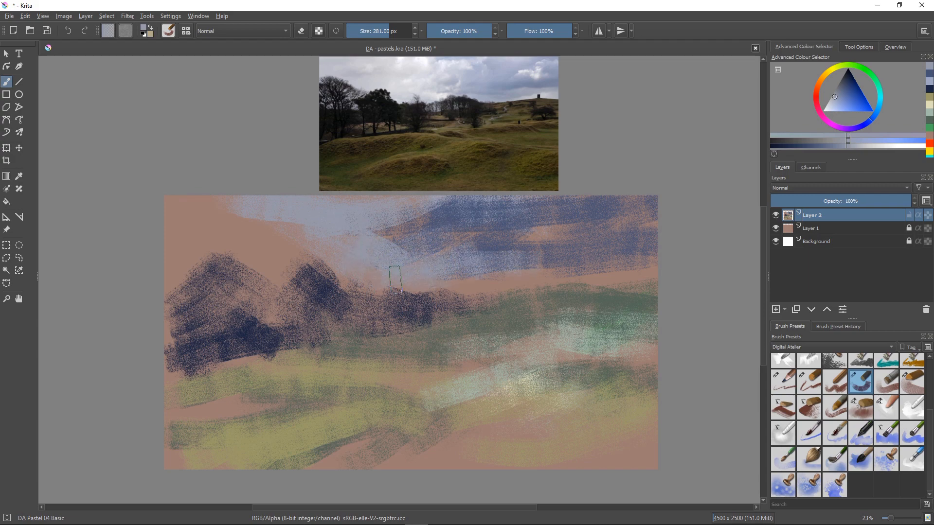
Fill the sky's upper left corner and the area above the tree masses with pale grey-blue.
{"action": "left_click_drag", "start_coordinate": [292, 203], "coordinate": [134, 200]}
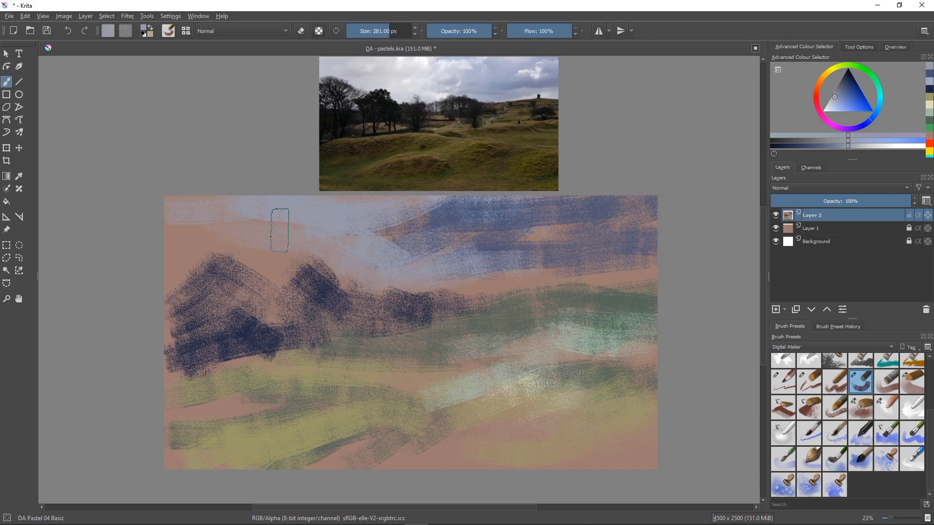
{"action": "mouse_move", "coordinate": [245, 226]}
{"action": "left_mouse_down"}
{"action": "mouse_move", "coordinate": [297, 262]}
{"action": "mouse_move", "coordinate": [267, 248]}
{"action": "left_mouse_up"}
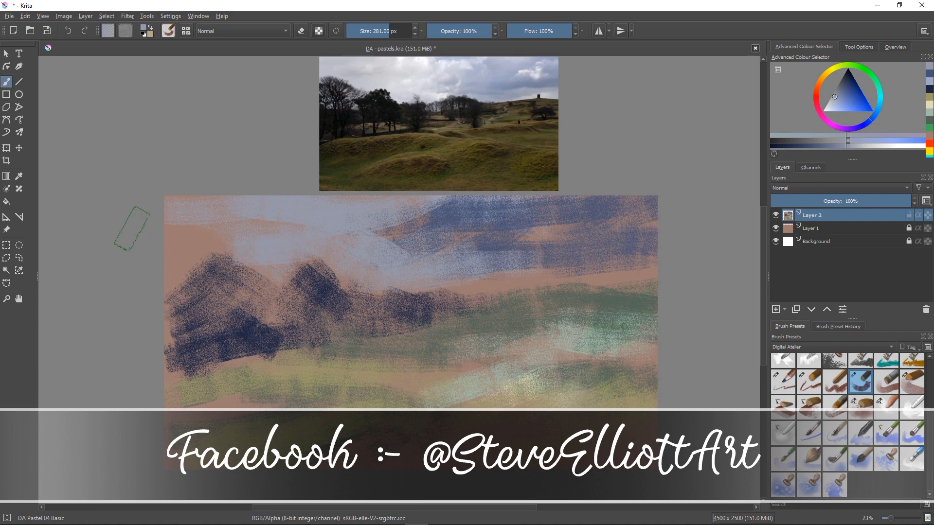
{"action": "mouse_move", "coordinate": [214, 229]}
{"action": "left_mouse_down"}
{"action": "mouse_move", "coordinate": [234, 230]}
{"action": "mouse_move", "coordinate": [171, 254]}
{"action": "mouse_move", "coordinate": [173, 222]}
{"action": "mouse_move", "coordinate": [193, 255]}
{"action": "mouse_move", "coordinate": [168, 273]}
{"action": "mouse_move", "coordinate": [202, 231]}
{"action": "mouse_move", "coordinate": [280, 250]}
{"action": "left_mouse_up"}
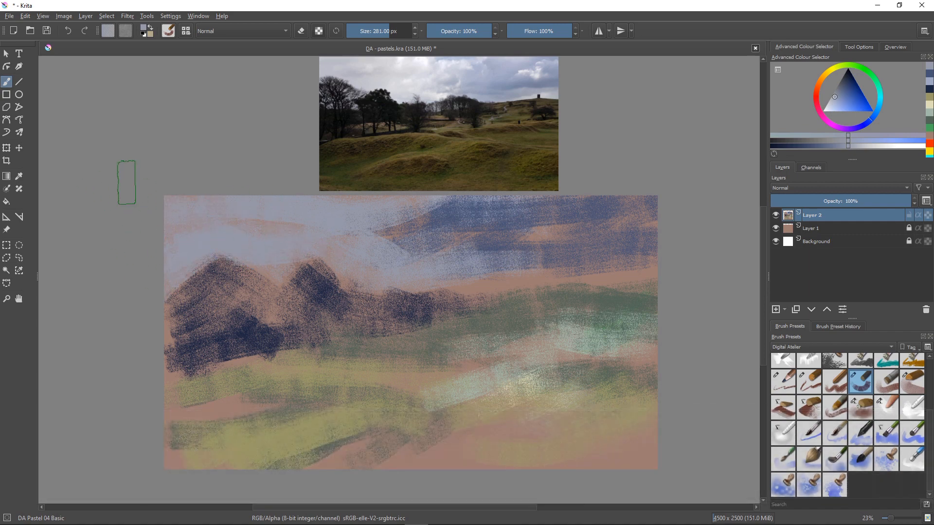
Lighten the colour to near-white and brush crossing cloud strokes over the left and central sky.
{"action": "key", "text": "l"}
{"action": "key", "text": "l"}
{"action": "left_click_drag", "start_coordinate": [288, 203], "coordinate": [187, 216]}
{"action": "mouse_move", "coordinate": [282, 225]}
{"action": "left_mouse_down"}
{"action": "mouse_move", "coordinate": [245, 199]}
{"action": "mouse_move", "coordinate": [351, 238]}
{"action": "mouse_move", "coordinate": [173, 208]}
{"action": "mouse_move", "coordinate": [292, 231]}
{"action": "mouse_move", "coordinate": [115, 162]}
{"action": "left_mouse_up"}
{"action": "mouse_move", "coordinate": [192, 223]}
{"action": "left_mouse_down"}
{"action": "mouse_move", "coordinate": [258, 235]}
{"action": "mouse_move", "coordinate": [224, 244]}
{"action": "mouse_move", "coordinate": [150, 233]}
{"action": "left_mouse_up"}
{"action": "mouse_move", "coordinate": [339, 208]}
{"action": "left_mouse_down"}
{"action": "mouse_move", "coordinate": [393, 225]}
{"action": "mouse_move", "coordinate": [348, 215]}
{"action": "mouse_move", "coordinate": [382, 229]}
{"action": "mouse_move", "coordinate": [408, 225]}
{"action": "mouse_move", "coordinate": [363, 251]}
{"action": "mouse_move", "coordinate": [352, 234]}
{"action": "mouse_move", "coordinate": [359, 260]}
{"action": "mouse_move", "coordinate": [404, 262]}
{"action": "left_mouse_up"}
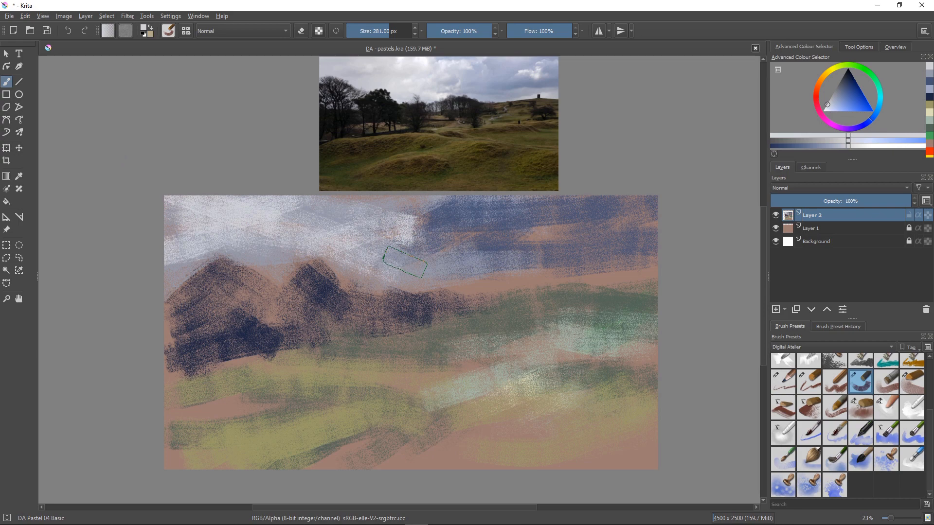
Paint a near-white band of sky just above the hills, from the centre to the canvas's right edge.
{"action": "right_click", "coordinate": [654, 260]}
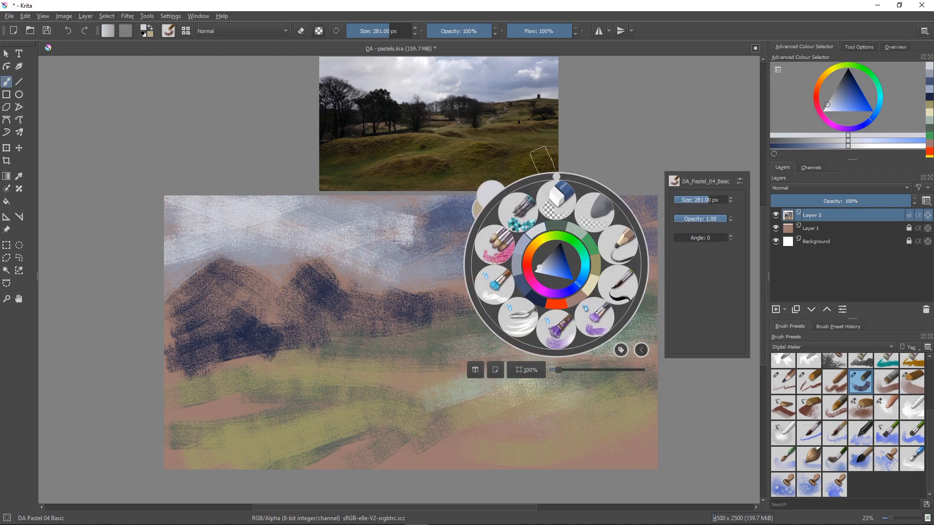
{"action": "left_click", "coordinate": [589, 130]}
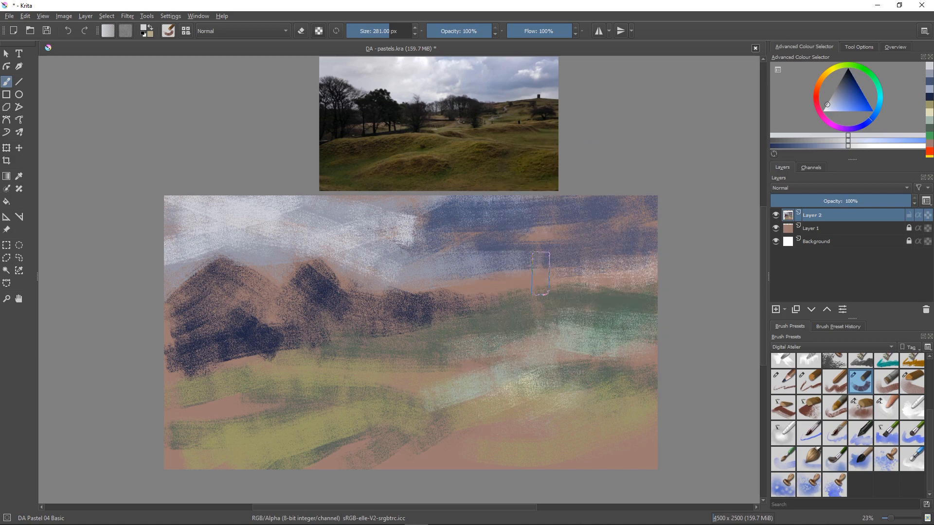
{"action": "mouse_move", "coordinate": [637, 282]}
{"action": "left_mouse_down"}
{"action": "mouse_move", "coordinate": [618, 267]}
{"action": "mouse_move", "coordinate": [694, 269]}
{"action": "mouse_move", "coordinate": [635, 242]}
{"action": "mouse_move", "coordinate": [524, 240]}
{"action": "mouse_move", "coordinate": [449, 289]}
{"action": "mouse_move", "coordinate": [542, 263]}
{"action": "mouse_move", "coordinate": [474, 279]}
{"action": "mouse_move", "coordinate": [632, 275]}
{"action": "mouse_move", "coordinate": [745, 299]}
{"action": "left_mouse_up"}
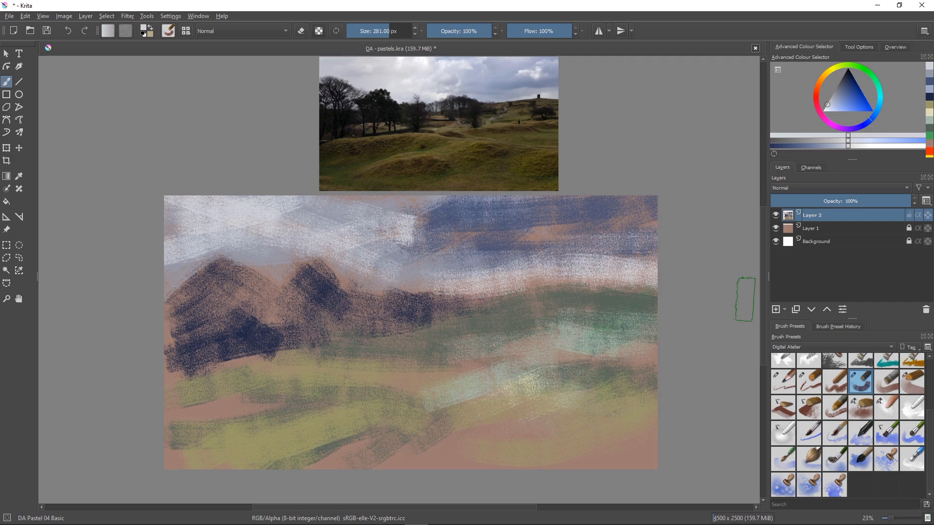
Switch to the DA Pastel 01 Pencil brush and enlarge it to 851 px.
{"action": "key", "text": "slash"}
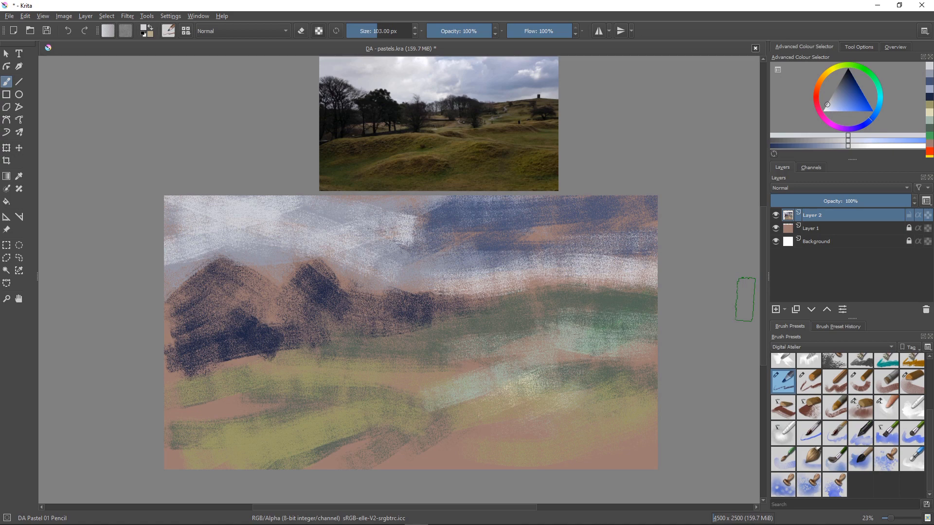
{"action": "key", "text": "bracketright"}
{"action": "key", "text": "bracketright"}
{"action": "key", "text": "bracketright"}
{"action": "key", "text": "bracketright"}
{"action": "key", "text": "bracketright"}
{"action": "key", "text": "bracketright"}
{"action": "key", "text": "bracketright"}
{"action": "key", "text": "bracketright"}
{"action": "key", "text": "bracketright"}
{"action": "key", "text": "bracketright"}
{"action": "key", "text": "bracketright"}
{"action": "key", "text": "bracketright"}
{"action": "key", "text": "bracketright"}
{"action": "key", "text": "bracketright"}
{"action": "key", "text": "bracketright"}
{"action": "key", "text": "bracketright"}
{"action": "key", "text": "bracketright"}
{"action": "key", "text": "bracketright"}
{"action": "key", "text": "bracketright"}
{"action": "key", "text": "bracketright"}
{"action": "key", "text": "bracketright"}
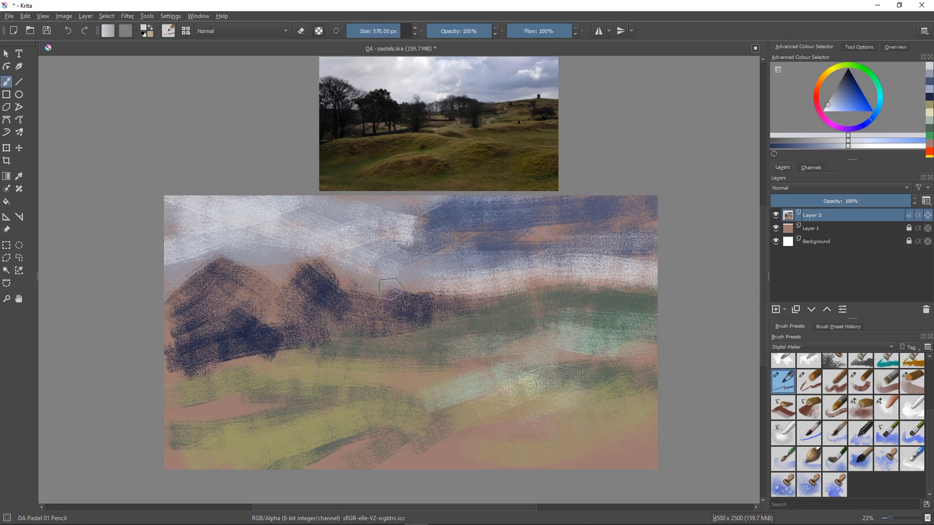
{"action": "key", "text": "bracketleft"}
{"action": "key", "text": "bracketleft"}
{"action": "key", "text": "bracketleft"}
Try a mid slate-blue pencil stroke over the right side of the left tree mass.
{"action": "left_click", "coordinate": [841, 89]}
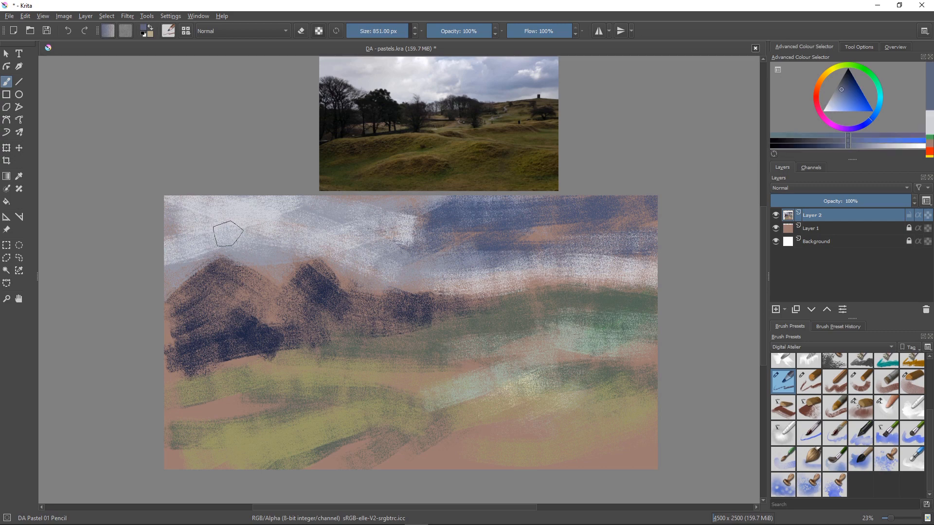
{"action": "left_click", "coordinate": [845, 92]}
{"action": "left_click_drag", "start_coordinate": [845, 92], "coordinate": [840, 95]}
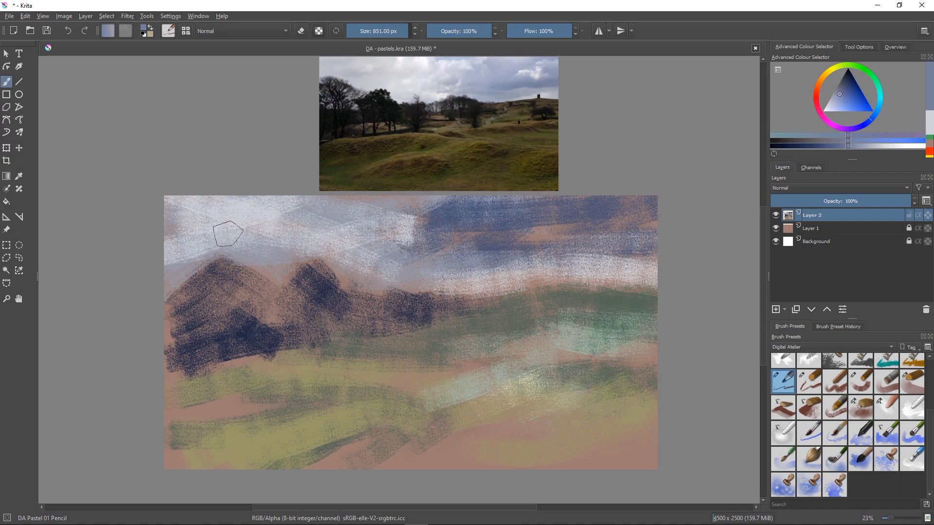
{"action": "mouse_move", "coordinate": [229, 265]}
{"action": "left_mouse_down"}
{"action": "mouse_move", "coordinate": [229, 285]}
{"action": "mouse_move", "coordinate": [261, 289]}
{"action": "left_mouse_up"}
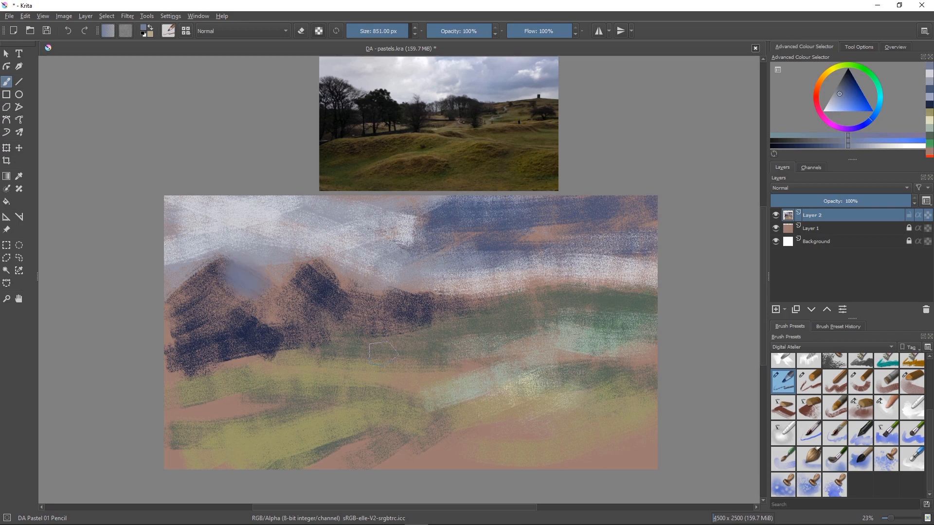
Darken the colour to deep navy and paint soft strokes over the crown of the left tree mass.
{"action": "left_click_drag", "start_coordinate": [848, 88], "coordinate": [851, 84]}
{"action": "left_click_drag", "start_coordinate": [232, 270], "coordinate": [287, 314]}
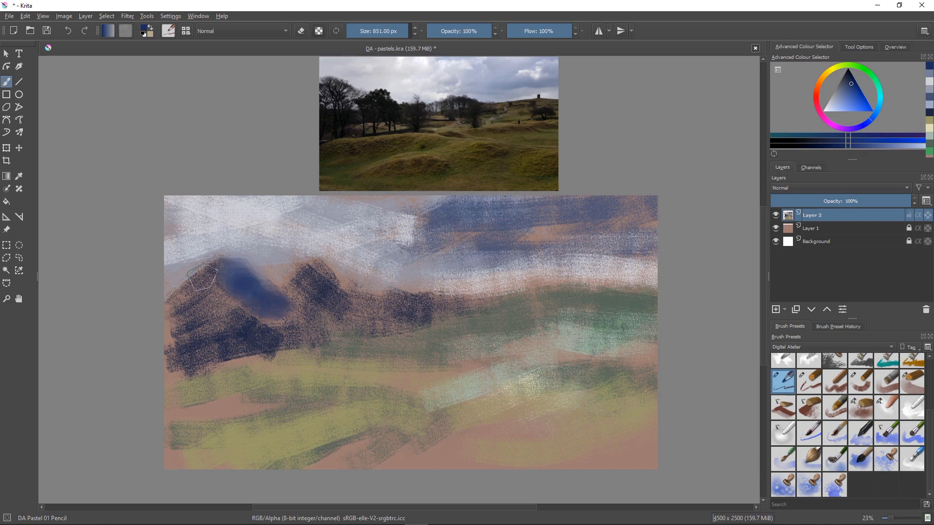
{"action": "mouse_move", "coordinate": [237, 285]}
{"action": "left_mouse_down"}
{"action": "mouse_move", "coordinate": [214, 284]}
{"action": "mouse_move", "coordinate": [221, 291]}
{"action": "mouse_move", "coordinate": [206, 294]}
{"action": "mouse_move", "coordinate": [233, 308]}
{"action": "left_mouse_up"}
Reduce the pencil brush to 576 px and paint navy over the middle tree mass and along the tree line toward the right.
{"action": "key", "text": "bracketleft"}
{"action": "key", "text": "bracketleft"}
{"action": "key", "text": "bracketleft"}
{"action": "key", "text": "bracketleft"}
{"action": "key", "text": "bracketleft"}
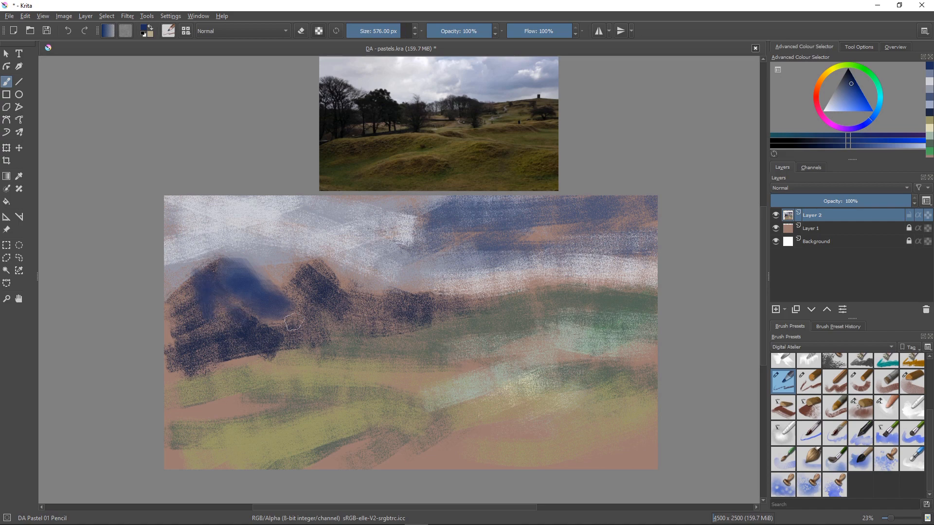
{"action": "mouse_move", "coordinate": [291, 270]}
{"action": "left_mouse_down"}
{"action": "mouse_move", "coordinate": [311, 291]}
{"action": "mouse_move", "coordinate": [287, 304]}
{"action": "left_mouse_up"}
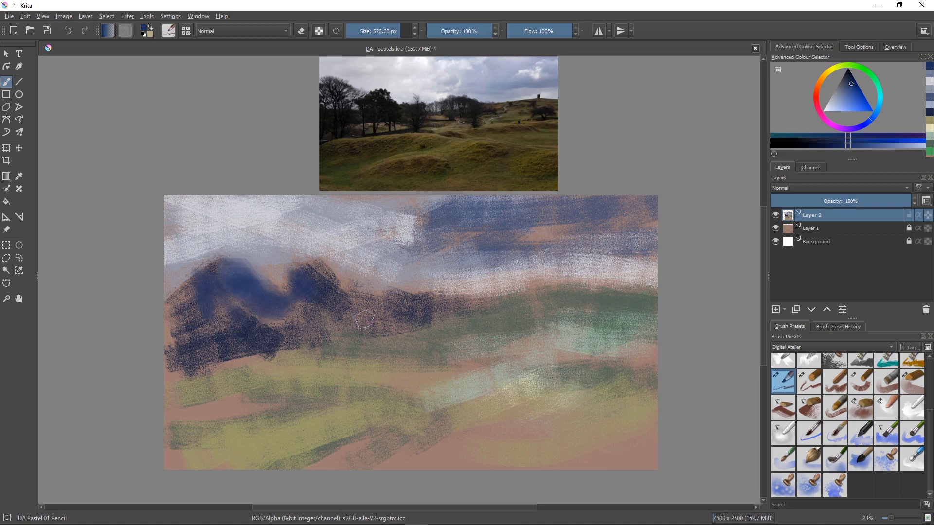
{"action": "mouse_move", "coordinate": [321, 267]}
{"action": "left_mouse_down"}
{"action": "mouse_move", "coordinate": [351, 287]}
{"action": "mouse_move", "coordinate": [311, 258]}
{"action": "mouse_move", "coordinate": [327, 287]}
{"action": "mouse_move", "coordinate": [384, 313]}
{"action": "mouse_move", "coordinate": [321, 287]}
{"action": "left_mouse_up"}
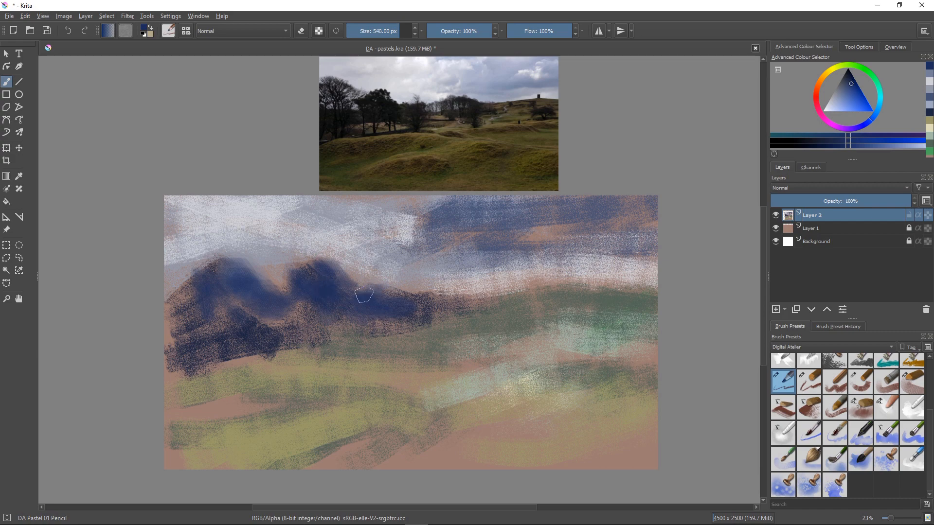
Reduce the DA Pastel 01 Pencil brush to 342 px.
{"action": "key", "text": "bracketleft"}
{"action": "key", "text": "bracketleft"}
{"action": "key", "text": "bracketleft"}
{"action": "key", "text": "bracketleft"}
{"action": "key", "text": "bracketleft"}
{"action": "key", "text": "bracketleft"}
{"action": "key", "text": "bracketleft"}
{"action": "key", "text": "bracketleft"}
{"action": "key", "text": "bracketleft"}
{"action": "key", "text": "bracketleft"}
{"action": "key", "text": "bracketleft"}
{"action": "key", "text": "bracketleft"}
{"action": "key", "text": "bracketleft"}
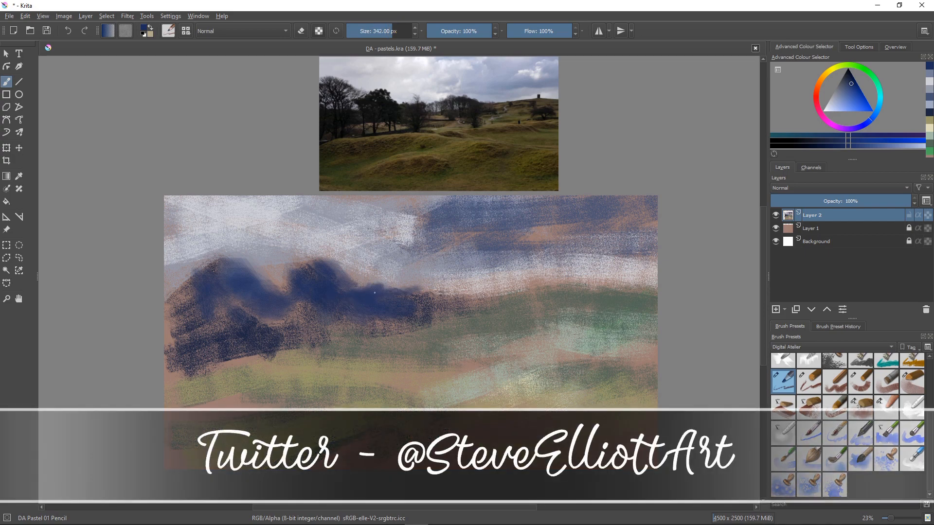
Switch to the DA Pastel 03 Legacy brush, enlarge it to 215 px and define the middle and right-hand trees with solid navy strokes.
{"action": "left_click", "coordinate": [808, 381]}
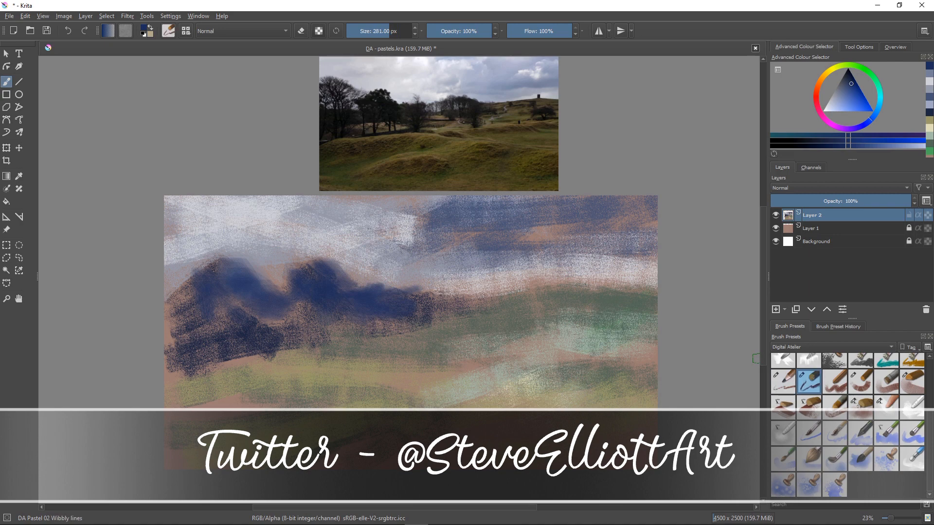
{"action": "left_click", "coordinate": [834, 382]}
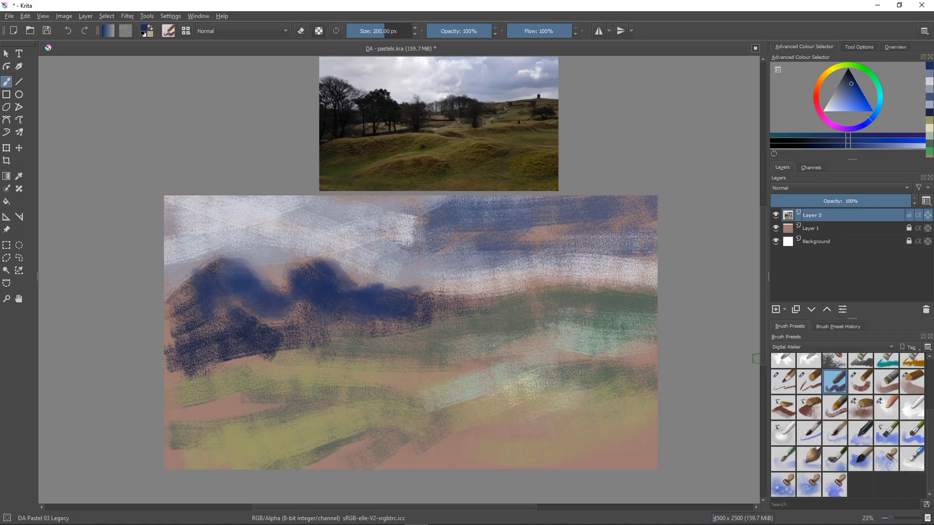
{"action": "mouse_move", "coordinate": [423, 287]}
{"action": "left_mouse_down"}
{"action": "mouse_move", "coordinate": [384, 299]}
{"action": "mouse_move", "coordinate": [420, 299]}
{"action": "mouse_move", "coordinate": [403, 303]}
{"action": "mouse_move", "coordinate": [359, 273]}
{"action": "mouse_move", "coordinate": [416, 294]}
{"action": "mouse_move", "coordinate": [362, 270]}
{"action": "mouse_move", "coordinate": [398, 294]}
{"action": "mouse_move", "coordinate": [332, 282]}
{"action": "left_mouse_up"}
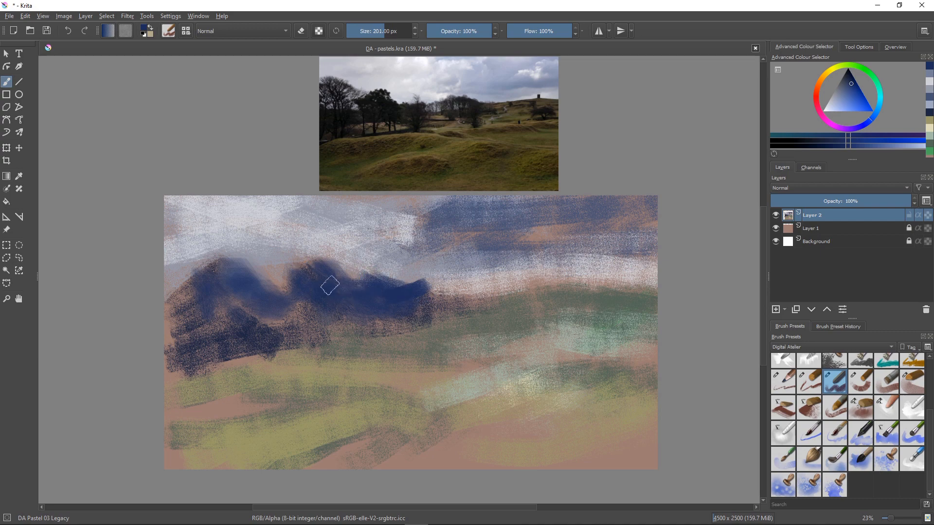
{"action": "key", "text": "bracketright"}
{"action": "key", "text": "bracketright"}
{"action": "mouse_move", "coordinate": [331, 275]}
{"action": "left_mouse_down"}
{"action": "mouse_move", "coordinate": [311, 274]}
{"action": "mouse_move", "coordinate": [327, 255]}
{"action": "mouse_move", "coordinate": [349, 270]}
{"action": "mouse_move", "coordinate": [300, 256]}
{"action": "mouse_move", "coordinate": [326, 297]}
{"action": "mouse_move", "coordinate": [325, 268]}
{"action": "mouse_move", "coordinate": [348, 280]}
{"action": "mouse_move", "coordinate": [341, 271]}
{"action": "mouse_move", "coordinate": [348, 285]}
{"action": "mouse_move", "coordinate": [298, 272]}
{"action": "left_mouse_up"}
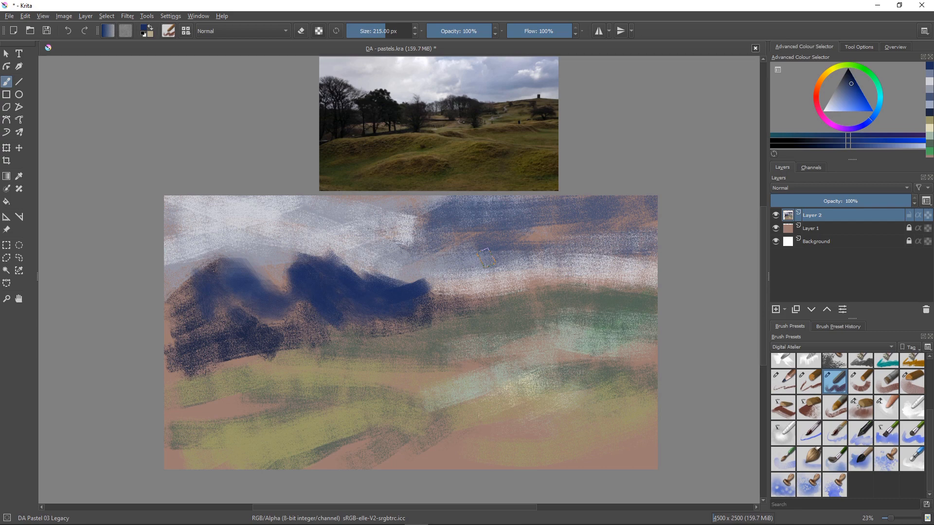
Pick a very dark green and paint it over the left and middle tree masses.
{"action": "left_click", "coordinate": [869, 72]}
{"action": "left_click_drag", "start_coordinate": [848, 87], "coordinate": [843, 79]}
{"action": "mouse_move", "coordinate": [313, 275]}
{"action": "left_mouse_down"}
{"action": "mouse_move", "coordinate": [358, 302]}
{"action": "mouse_move", "coordinate": [323, 291]}
{"action": "mouse_move", "coordinate": [315, 273]}
{"action": "mouse_move", "coordinate": [289, 280]}
{"action": "mouse_move", "coordinate": [285, 296]}
{"action": "mouse_move", "coordinate": [306, 315]}
{"action": "mouse_move", "coordinate": [217, 296]}
{"action": "mouse_move", "coordinate": [223, 273]}
{"action": "mouse_move", "coordinate": [238, 318]}
{"action": "mouse_move", "coordinate": [260, 311]}
{"action": "mouse_move", "coordinate": [194, 330]}
{"action": "mouse_move", "coordinate": [234, 321]}
{"action": "mouse_move", "coordinate": [251, 340]}
{"action": "mouse_move", "coordinate": [195, 287]}
{"action": "mouse_move", "coordinate": [197, 303]}
{"action": "mouse_move", "coordinate": [183, 274]}
{"action": "mouse_move", "coordinate": [213, 273]}
{"action": "mouse_move", "coordinate": [202, 257]}
{"action": "mouse_move", "coordinate": [175, 304]}
{"action": "mouse_move", "coordinate": [198, 275]}
{"action": "mouse_move", "coordinate": [174, 287]}
{"action": "mouse_move", "coordinate": [186, 311]}
{"action": "mouse_move", "coordinate": [306, 318]}
{"action": "mouse_move", "coordinate": [336, 332]}
{"action": "left_mouse_up"}
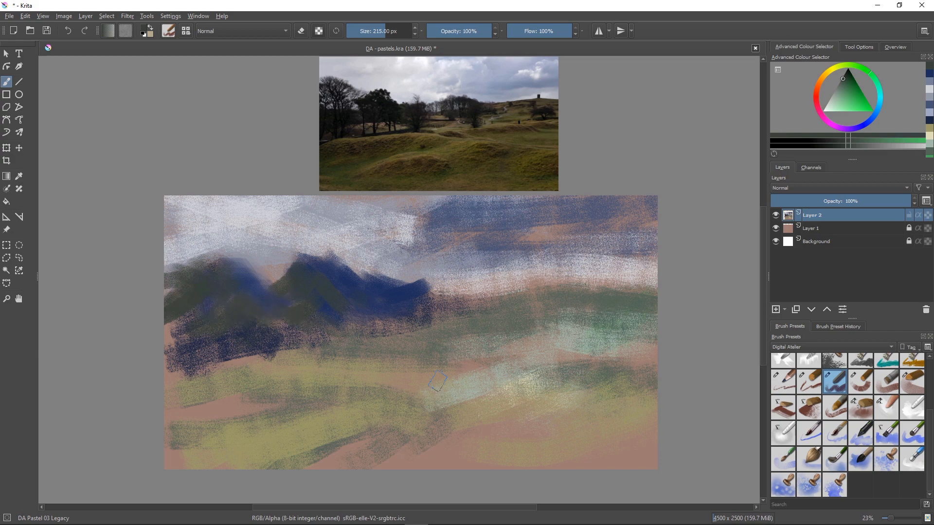
Extend the dark green tree line toward the right, using a 96 px brush for the thinner strokes along the horizon.
{"action": "mouse_move", "coordinate": [326, 286]}
{"action": "left_mouse_down"}
{"action": "mouse_move", "coordinate": [456, 313]}
{"action": "mouse_move", "coordinate": [527, 290]}
{"action": "mouse_move", "coordinate": [495, 288]}
{"action": "mouse_move", "coordinate": [515, 278]}
{"action": "mouse_move", "coordinate": [499, 295]}
{"action": "mouse_move", "coordinate": [474, 287]}
{"action": "mouse_move", "coordinate": [496, 282]}
{"action": "mouse_move", "coordinate": [437, 298]}
{"action": "left_mouse_up"}
{"action": "key", "text": "bracketleft"}
{"action": "key", "text": "bracketleft"}
{"action": "key", "text": "bracketleft"}
{"action": "key", "text": "bracketleft"}
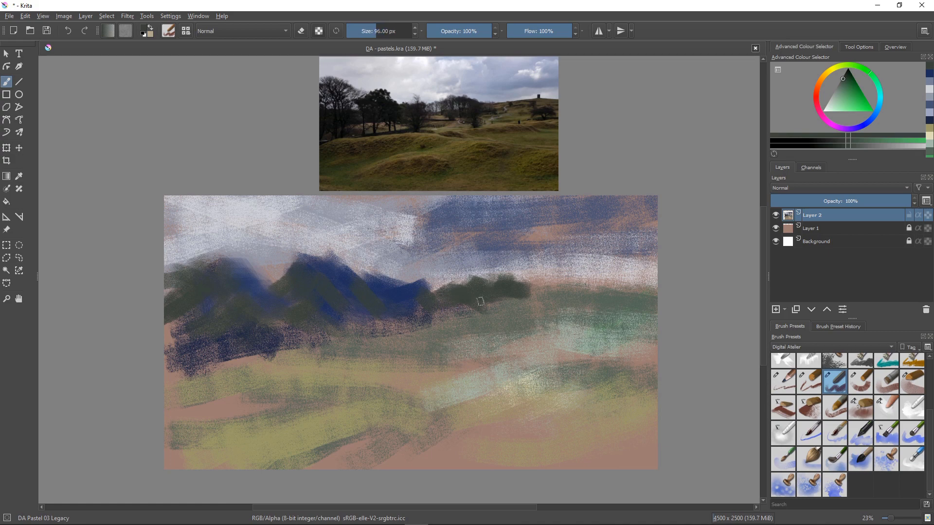
{"action": "mouse_move", "coordinate": [480, 301]}
{"action": "left_mouse_down"}
{"action": "mouse_move", "coordinate": [464, 314]}
{"action": "mouse_move", "coordinate": [460, 302]}
{"action": "left_mouse_up"}
{"action": "mouse_move", "coordinate": [474, 307]}
{"action": "left_mouse_down"}
{"action": "mouse_move", "coordinate": [625, 276]}
{"action": "mouse_move", "coordinate": [577, 288]}
{"action": "left_mouse_up"}
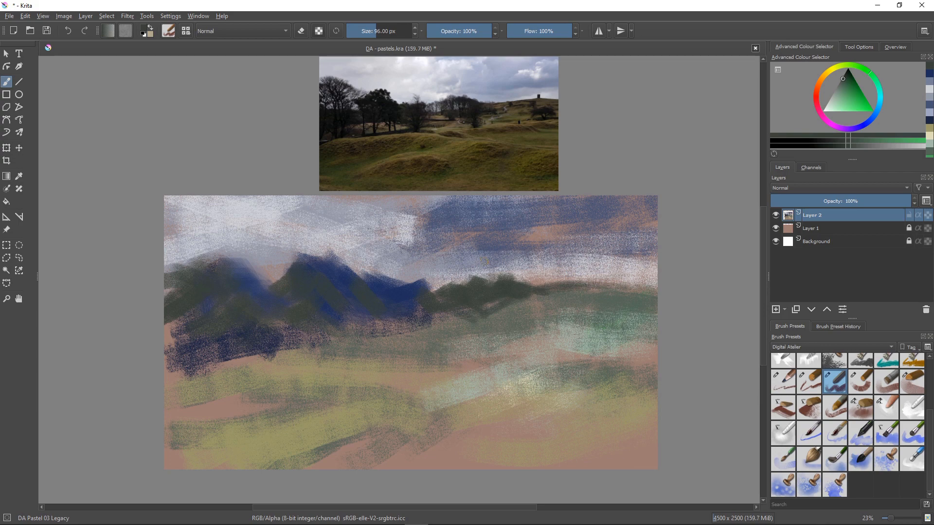
{"action": "left_click", "coordinate": [507, 278]}
Pick a medium blue, enlarge the brush to 135 px and paint highlights over the distant trees and the right-hand tree mass.
{"action": "left_click", "coordinate": [878, 107]}
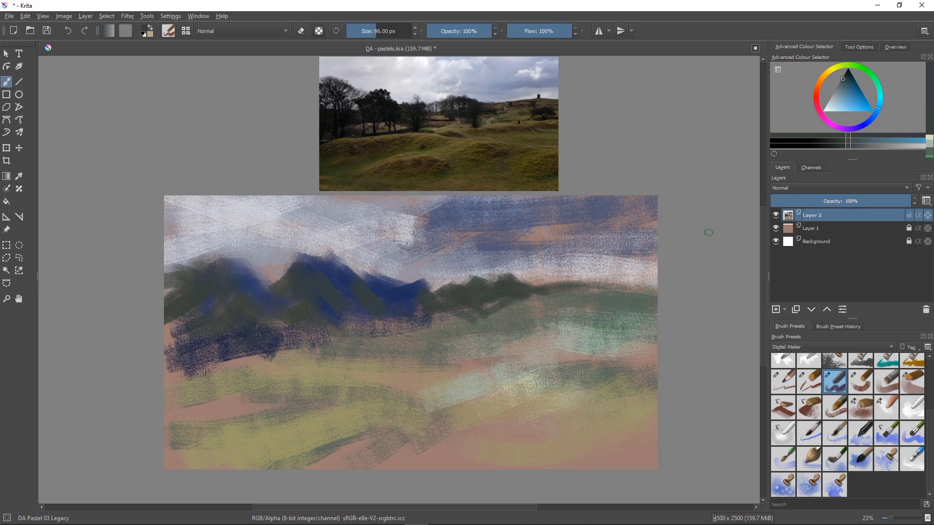
{"action": "left_click", "coordinate": [844, 93]}
{"action": "key", "text": "bracketright"}
{"action": "key", "text": "bracketright"}
{"action": "key", "text": "bracketright"}
{"action": "key", "text": "bracketright"}
{"action": "key", "text": "bracketright"}
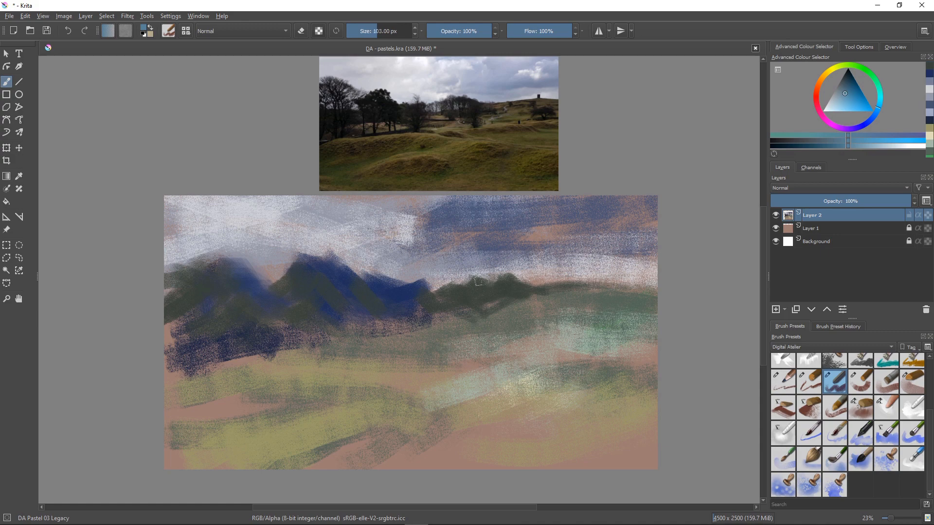
{"action": "mouse_move", "coordinate": [475, 279]}
{"action": "left_mouse_down"}
{"action": "mouse_move", "coordinate": [502, 301]}
{"action": "mouse_move", "coordinate": [491, 284]}
{"action": "mouse_move", "coordinate": [510, 276]}
{"action": "mouse_move", "coordinate": [518, 283]}
{"action": "mouse_move", "coordinate": [457, 290]}
{"action": "mouse_move", "coordinate": [460, 277]}
{"action": "mouse_move", "coordinate": [467, 285]}
{"action": "mouse_move", "coordinate": [440, 294]}
{"action": "mouse_move", "coordinate": [386, 294]}
{"action": "mouse_move", "coordinate": [406, 296]}
{"action": "mouse_move", "coordinate": [423, 283]}
{"action": "mouse_move", "coordinate": [441, 297]}
{"action": "mouse_move", "coordinate": [392, 278]}
{"action": "mouse_move", "coordinate": [399, 296]}
{"action": "mouse_move", "coordinate": [372, 287]}
{"action": "mouse_move", "coordinate": [337, 317]}
{"action": "mouse_move", "coordinate": [391, 296]}
{"action": "left_mouse_up"}
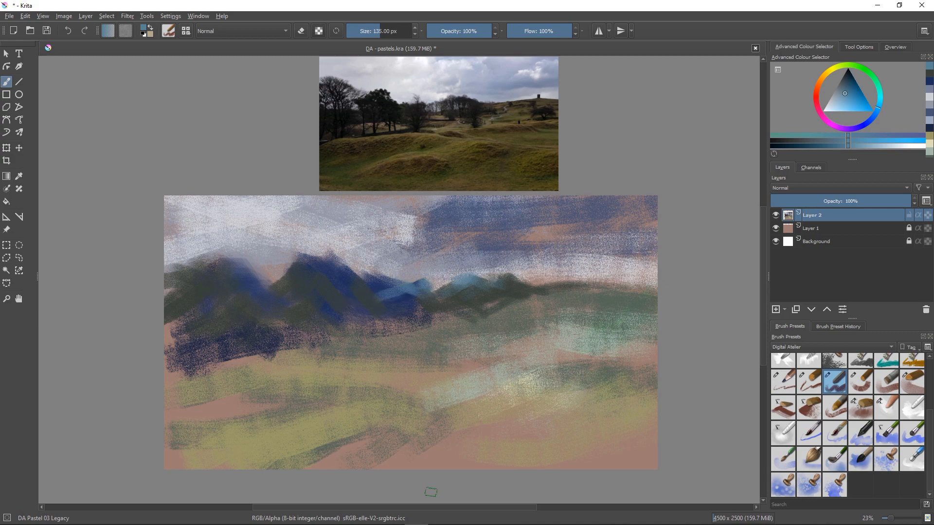
Choose a pale blue, enlarge the brush to 281 px and paint light patches in the sky between and above the tree masses.
{"action": "left_click_drag", "start_coordinate": [238, 286], "coordinate": [253, 274]}
{"action": "left_click", "coordinate": [281, 220], "text": "ctrl"}
{"action": "mouse_move", "coordinate": [278, 256]}
{"action": "left_mouse_down"}
{"action": "mouse_move", "coordinate": [254, 269]}
{"action": "mouse_move", "coordinate": [263, 278]}
{"action": "mouse_move", "coordinate": [272, 265]}
{"action": "mouse_move", "coordinate": [265, 273]}
{"action": "mouse_move", "coordinate": [245, 254]}
{"action": "mouse_move", "coordinate": [268, 253]}
{"action": "mouse_move", "coordinate": [265, 229]}
{"action": "mouse_move", "coordinate": [253, 226]}
{"action": "mouse_move", "coordinate": [239, 250]}
{"action": "mouse_move", "coordinate": [212, 248]}
{"action": "left_mouse_up"}
{"action": "key", "text": "bracketright"}
{"action": "key", "text": "bracketright"}
{"action": "key", "text": "bracketright"}
{"action": "key", "text": "bracketright"}
{"action": "key", "text": "bracketright"}
{"action": "key", "text": "bracketright"}
{"action": "key", "text": "bracketright"}
{"action": "key", "text": "bracketright"}
{"action": "key", "text": "bracketright"}
{"action": "key", "text": "bracketright"}
{"action": "key", "text": "bracketright"}
{"action": "mouse_move", "coordinate": [288, 215]}
{"action": "left_mouse_down"}
{"action": "mouse_move", "coordinate": [289, 255]}
{"action": "mouse_move", "coordinate": [287, 241]}
{"action": "mouse_move", "coordinate": [352, 253]}
{"action": "left_mouse_up"}
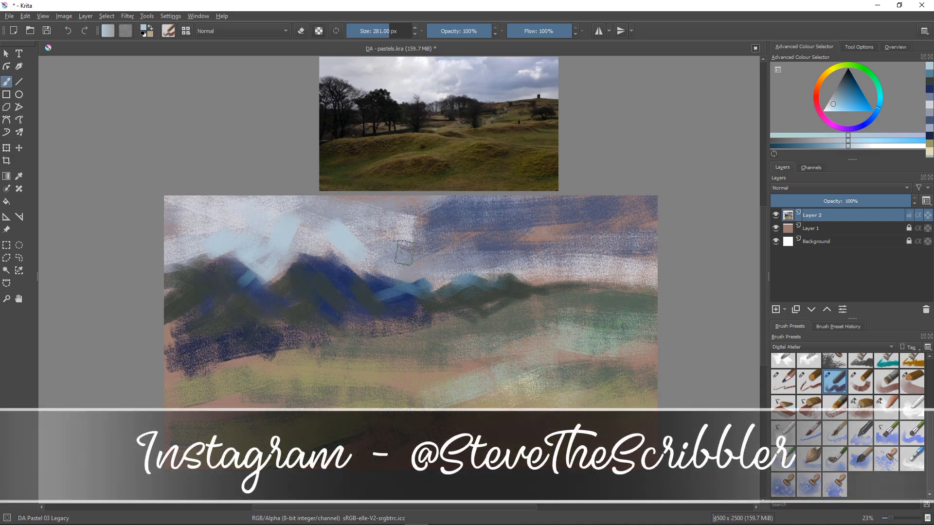
{"action": "mouse_move", "coordinate": [474, 213]}
{"action": "left_mouse_down"}
{"action": "mouse_move", "coordinate": [415, 216]}
{"action": "mouse_move", "coordinate": [388, 256]}
{"action": "left_mouse_up"}
Reduce the brush to 165 px and dab pale blue sky gaps into the trees at the painting's left edge.
{"action": "key", "text": "bracketleft"}
{"action": "key", "text": "bracketleft"}
{"action": "key", "text": "bracketleft"}
{"action": "key", "text": "bracketleft"}
{"action": "key", "text": "bracketleft"}
{"action": "key", "text": "bracketleft"}
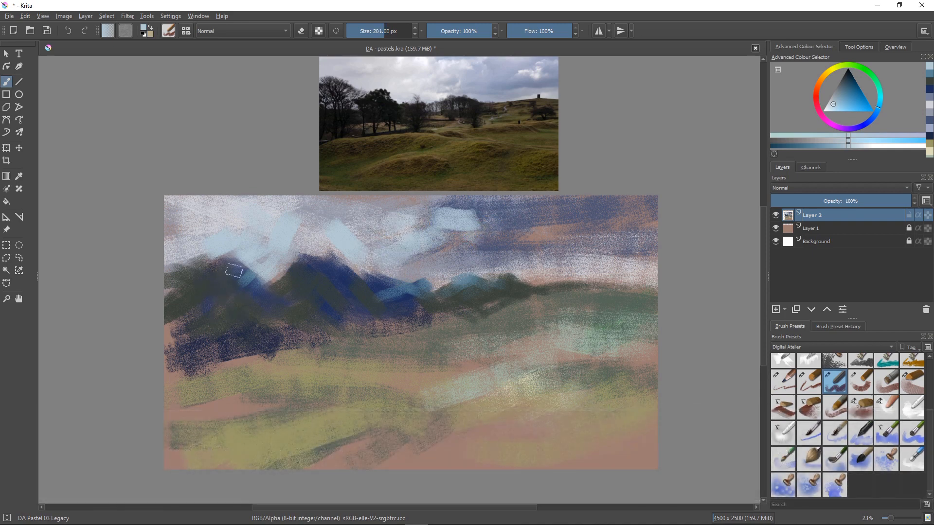
{"action": "mouse_move", "coordinate": [247, 307]}
{"action": "left_mouse_down"}
{"action": "mouse_move", "coordinate": [260, 280]}
{"action": "mouse_move", "coordinate": [243, 301]}
{"action": "mouse_move", "coordinate": [240, 288]}
{"action": "mouse_move", "coordinate": [233, 295]}
{"action": "mouse_move", "coordinate": [226, 320]}
{"action": "mouse_move", "coordinate": [224, 297]}
{"action": "mouse_move", "coordinate": [183, 299]}
{"action": "mouse_move", "coordinate": [180, 315]}
{"action": "left_mouse_up"}
{"action": "key", "text": "bracketleft"}
{"action": "key", "text": "bracketleft"}
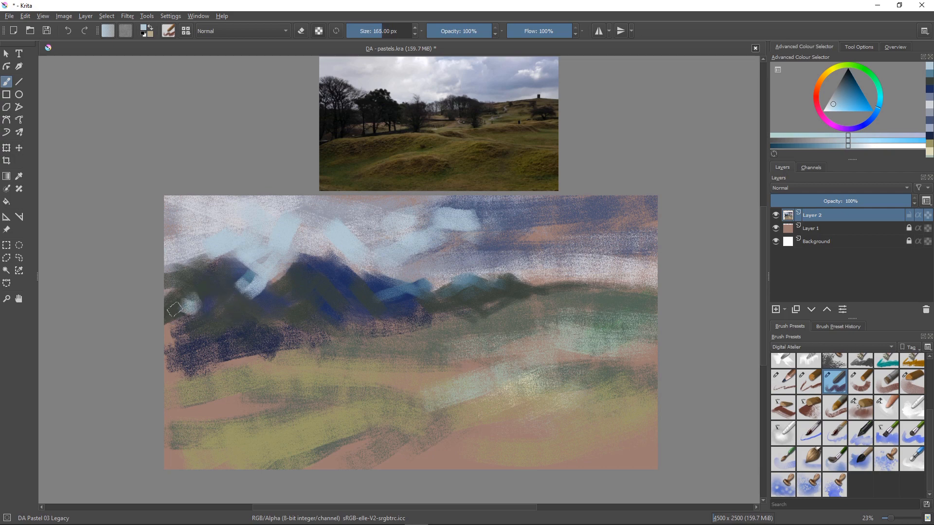
{"action": "left_click", "coordinate": [171, 305]}
Add a row of narrow pale blue dabs between the left-hand trees with the brush between 118 and 126 px.
{"action": "key", "text": "bracketleft"}
{"action": "key", "text": "bracketleft"}
{"action": "key", "text": "bracketleft"}
{"action": "left_click", "coordinate": [196, 292]}
{"action": "left_click_drag", "start_coordinate": [205, 309], "coordinate": [207, 314]}
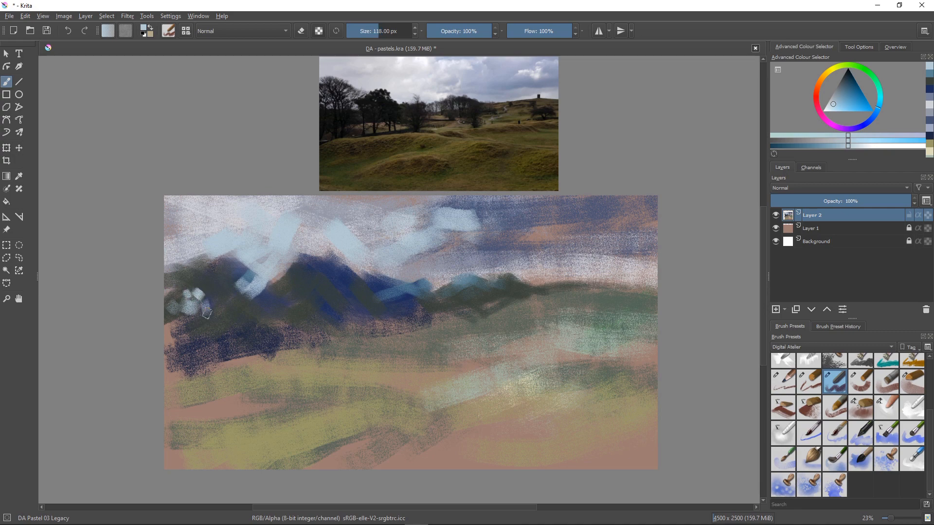
{"action": "key", "text": "bracketleft"}
{"action": "key", "text": "bracketright"}
{"action": "left_click_drag", "start_coordinate": [212, 293], "coordinate": [216, 309]}
{"action": "key", "text": "bracketright"}
{"action": "key", "text": "bracketright"}
{"action": "key", "text": "bracketright"}
{"action": "mouse_move", "coordinate": [224, 290]}
{"action": "left_mouse_down"}
{"action": "mouse_move", "coordinate": [228, 311]}
{"action": "mouse_move", "coordinate": [238, 304]}
{"action": "left_mouse_up"}
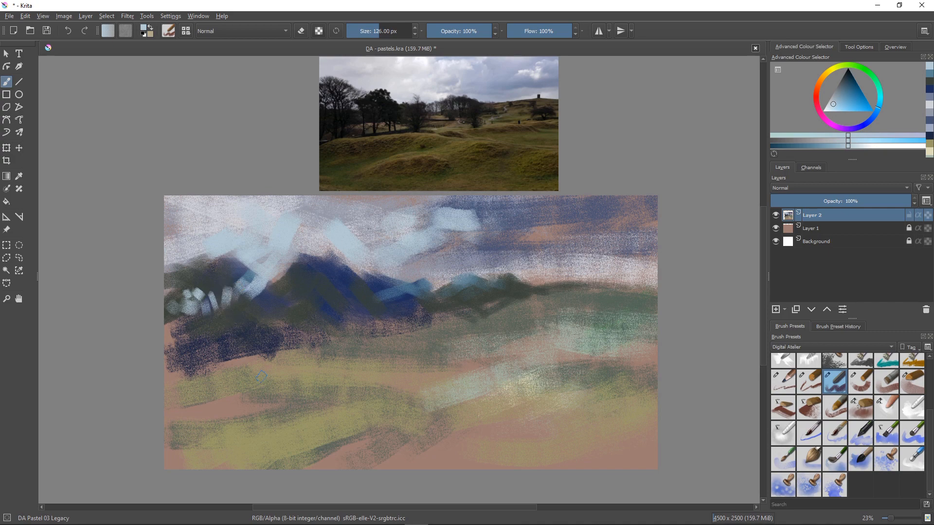
{"action": "mouse_move", "coordinate": [248, 302]}
{"action": "left_mouse_down"}
{"action": "mouse_move", "coordinate": [257, 309]}
{"action": "mouse_move", "coordinate": [237, 314]}
{"action": "left_mouse_up"}
Pick a saturated leaf green with the brush at 103 px and paint it on the crown of the left-hand tree.
{"action": "key", "text": "bracketleft"}
{"action": "key", "text": "bracketleft"}
{"action": "key", "text": "bracketleft"}
{"action": "key", "text": "bracketleft"}
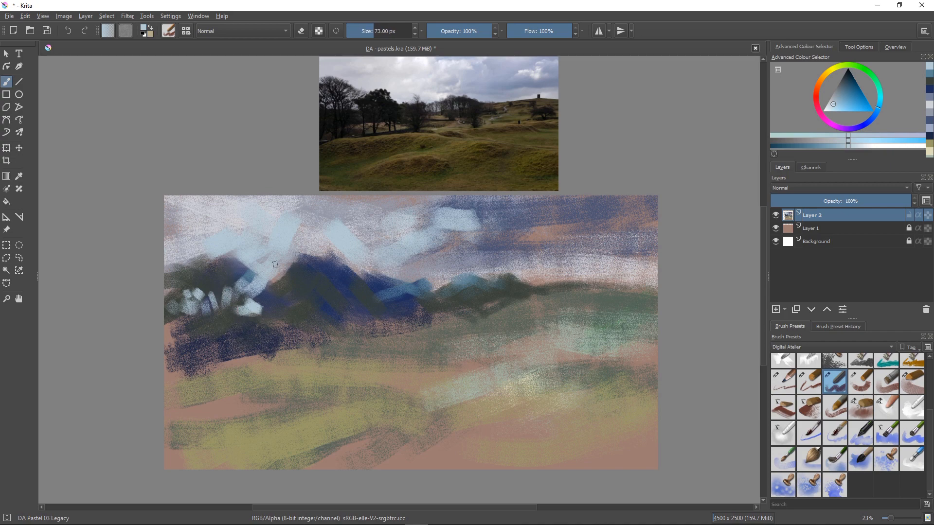
{"action": "key", "text": "bracketright"}
{"action": "key", "text": "bracketright"}
{"action": "key", "text": "bracketright"}
{"action": "left_click", "coordinate": [275, 264], "text": "ctrl"}
{"action": "mouse_move", "coordinate": [855, 85]}
{"action": "left_mouse_down"}
{"action": "mouse_move", "coordinate": [856, 98]}
{"action": "mouse_move", "coordinate": [854, 84]}
{"action": "left_mouse_up"}
{"action": "left_click", "coordinate": [844, 64]}
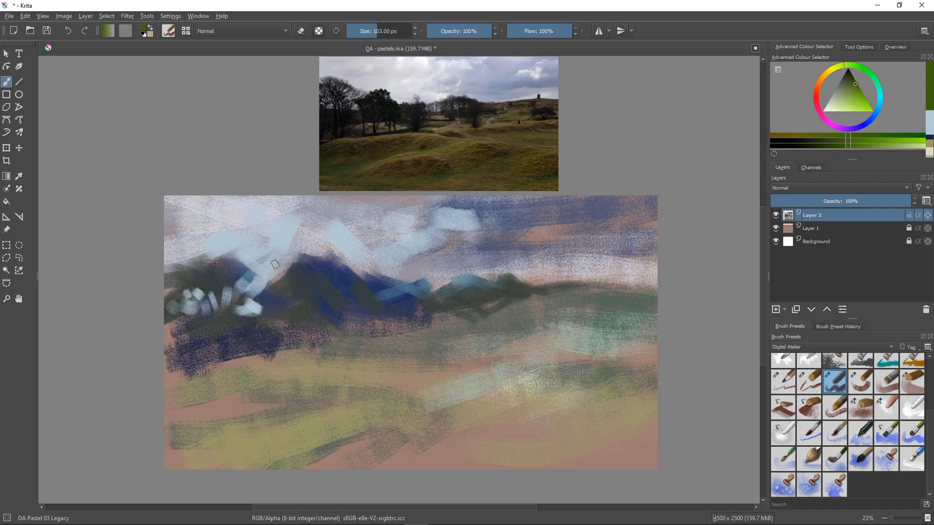
{"action": "mouse_move", "coordinate": [235, 256]}
{"action": "left_mouse_down"}
{"action": "mouse_move", "coordinate": [247, 274]}
{"action": "mouse_move", "coordinate": [230, 264]}
{"action": "left_mouse_up"}
Enlarge the brush to 201 px and paint leaf green highlights across the crowns of the middle trees.
{"action": "key", "text": "bracketright"}
{"action": "key", "text": "bracketright"}
{"action": "key", "text": "bracketright"}
{"action": "key", "text": "bracketright"}
{"action": "key", "text": "bracketright"}
{"action": "key", "text": "bracketright"}
{"action": "key", "text": "bracketright"}
{"action": "key", "text": "bracketright"}
{"action": "key", "text": "bracketright"}
{"action": "mouse_move", "coordinate": [309, 266]}
{"action": "left_mouse_down"}
{"action": "mouse_move", "coordinate": [290, 271]}
{"action": "mouse_move", "coordinate": [297, 260]}
{"action": "mouse_move", "coordinate": [281, 282]}
{"action": "mouse_move", "coordinate": [295, 281]}
{"action": "mouse_move", "coordinate": [273, 293]}
{"action": "mouse_move", "coordinate": [317, 304]}
{"action": "mouse_move", "coordinate": [347, 277]}
{"action": "left_mouse_up"}
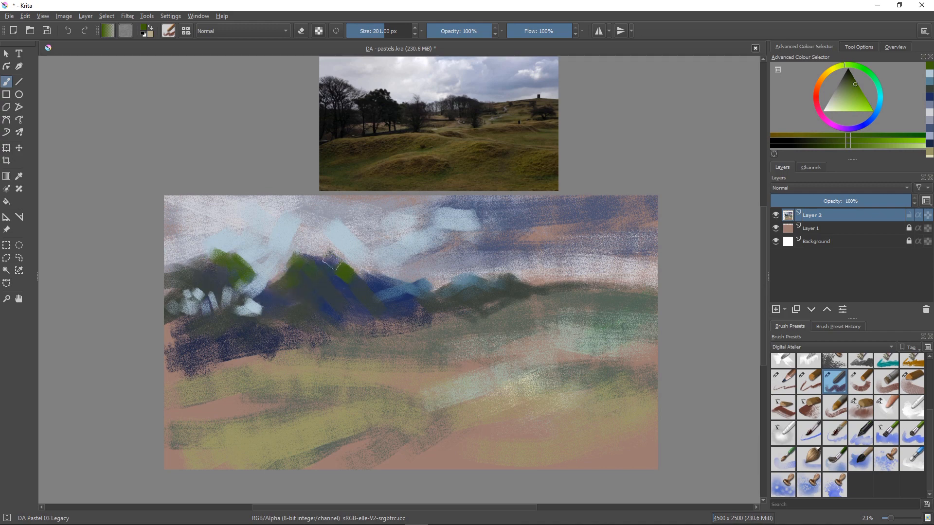
{"action": "mouse_move", "coordinate": [333, 246]}
{"action": "left_mouse_down"}
{"action": "mouse_move", "coordinate": [349, 255]}
{"action": "mouse_move", "coordinate": [353, 273]}
{"action": "mouse_move", "coordinate": [377, 281]}
{"action": "mouse_move", "coordinate": [351, 269]}
{"action": "mouse_move", "coordinate": [374, 274]}
{"action": "left_mouse_up"}
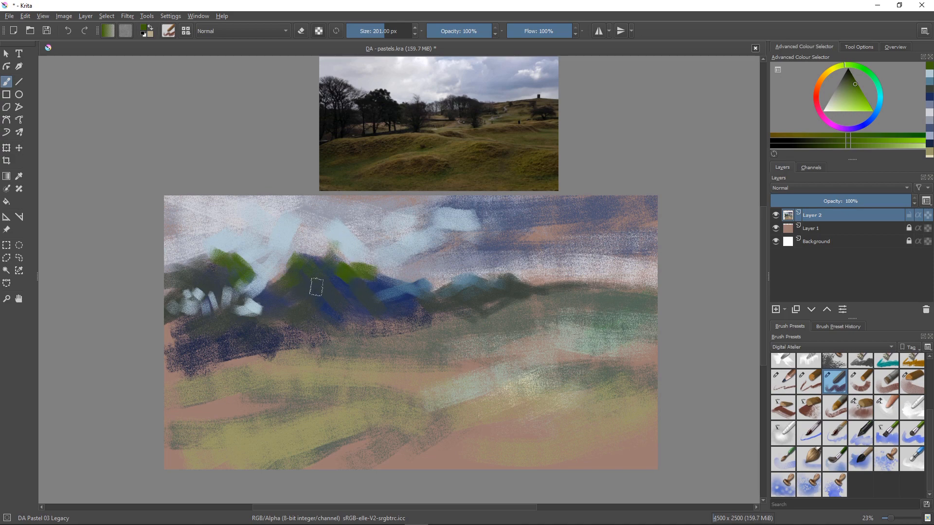
Set the brush opacity to 69%.
{"action": "key", "text": "i"}
{"action": "key", "text": "i"}
{"action": "key", "text": "i"}
{"action": "key", "text": "i"}
{"action": "key", "text": "i"}
{"action": "key", "text": "i"}
{"action": "key", "text": "i"}
{"action": "key", "text": "i"}
{"action": "key", "text": "i"}
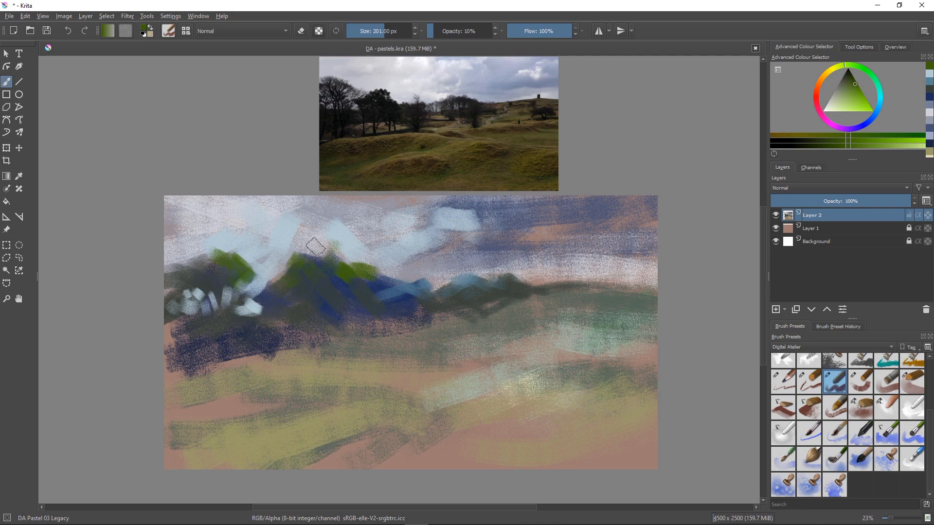
{"action": "left_click_drag", "start_coordinate": [440, 31], "coordinate": [471, 31]}
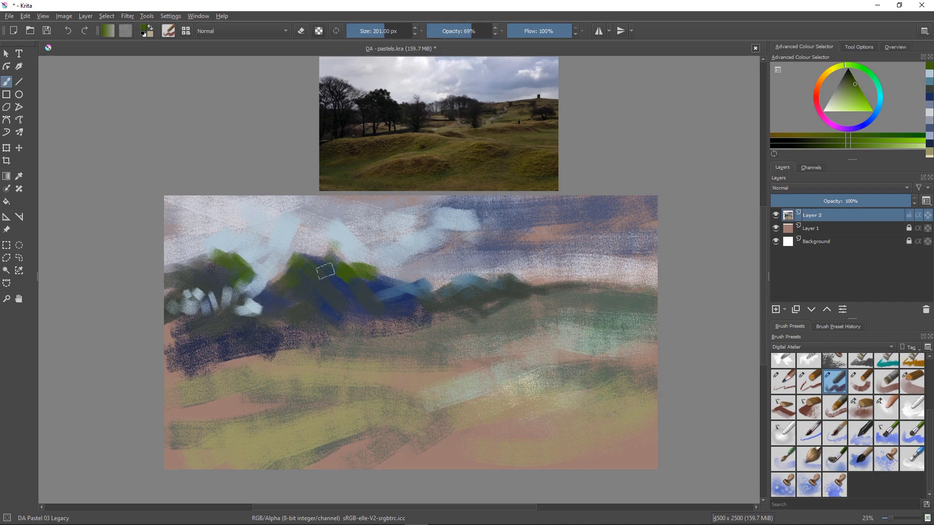
Sample the light purplish grey from the reference photo's clouds and paint vertical gaps into the lower middle trees.
{"action": "key", "text": "p"}
{"action": "left_click", "coordinate": [384, 78]}
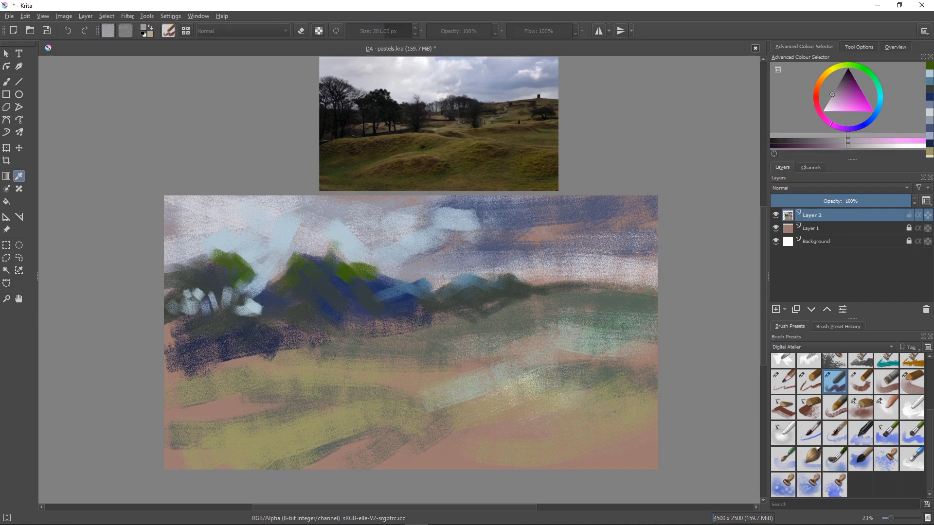
{"action": "key", "text": "b"}
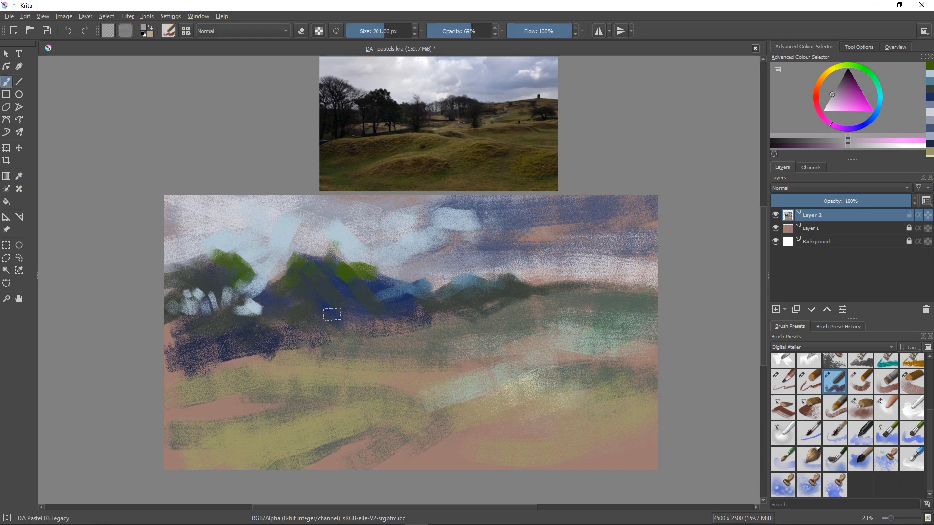
{"action": "mouse_move", "coordinate": [297, 289]}
{"action": "left_mouse_down"}
{"action": "mouse_move", "coordinate": [302, 328]}
{"action": "mouse_move", "coordinate": [317, 329]}
{"action": "left_mouse_up"}
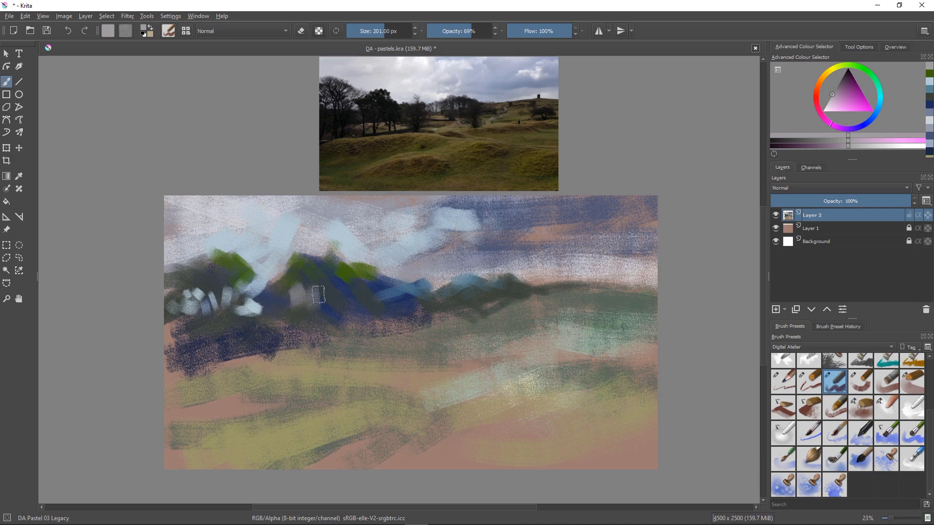
{"action": "left_click_drag", "start_coordinate": [318, 294], "coordinate": [319, 319]}
Reduce the brush to 110 px and add more vertical grey strokes between the trunks of the middle trees.
{"action": "key", "text": "bracketleft"}
{"action": "key", "text": "bracketleft"}
{"action": "key", "text": "bracketleft"}
{"action": "key", "text": "bracketleft"}
{"action": "key", "text": "bracketleft"}
{"action": "key", "text": "bracketleft"}
{"action": "key", "text": "bracketleft"}
{"action": "key", "text": "bracketleft"}
{"action": "key", "text": "bracketleft"}
{"action": "left_click_drag", "start_coordinate": [300, 291], "coordinate": [287, 324]}
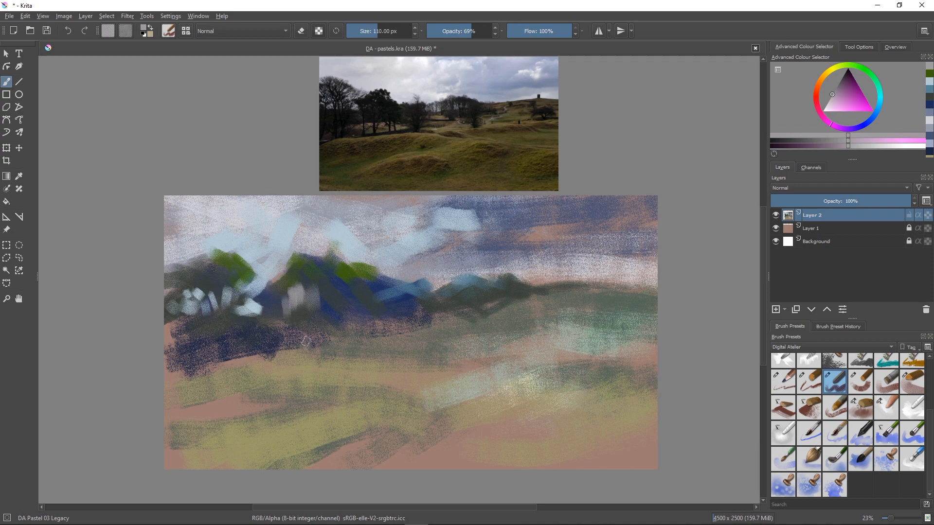
{"action": "mouse_move", "coordinate": [324, 286]}
{"action": "left_mouse_down"}
{"action": "mouse_move", "coordinate": [325, 316]}
{"action": "mouse_move", "coordinate": [333, 315]}
{"action": "left_mouse_up"}
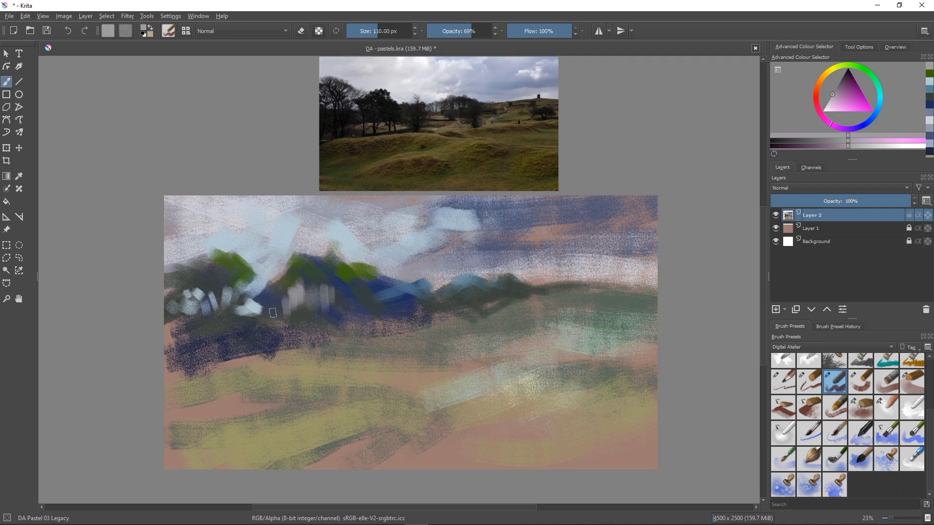
{"action": "left_click_drag", "start_coordinate": [273, 279], "coordinate": [276, 314]}
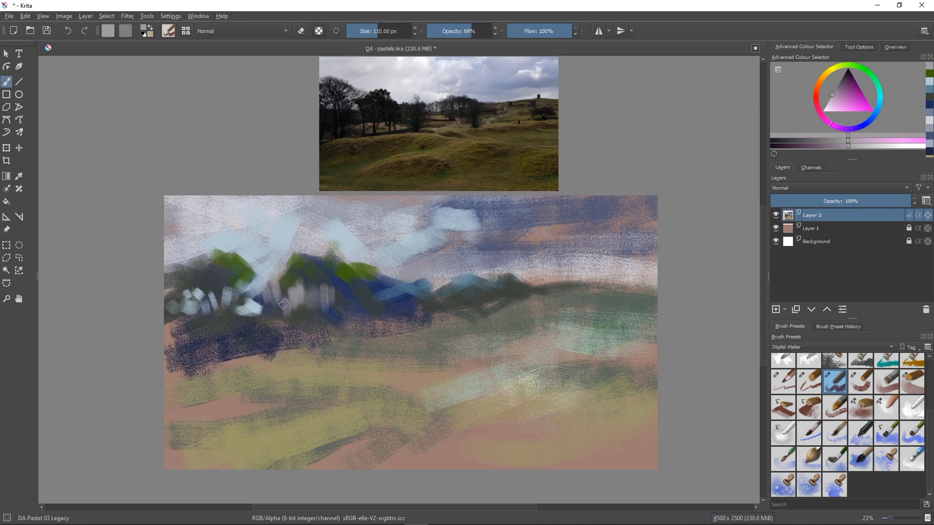
Continue the vertical grey strokes through the right-hand tree mass, reducing the brush to 68 px for the last ones.
{"action": "left_click_drag", "start_coordinate": [360, 278], "coordinate": [363, 304]}
{"action": "mouse_move", "coordinate": [372, 280]}
{"action": "left_mouse_down"}
{"action": "mouse_move", "coordinate": [372, 305]}
{"action": "mouse_move", "coordinate": [385, 302]}
{"action": "mouse_move", "coordinate": [381, 282]}
{"action": "mouse_move", "coordinate": [388, 303]}
{"action": "mouse_move", "coordinate": [393, 288]}
{"action": "mouse_move", "coordinate": [398, 304]}
{"action": "mouse_move", "coordinate": [402, 284]}
{"action": "mouse_move", "coordinate": [406, 306]}
{"action": "left_mouse_up"}
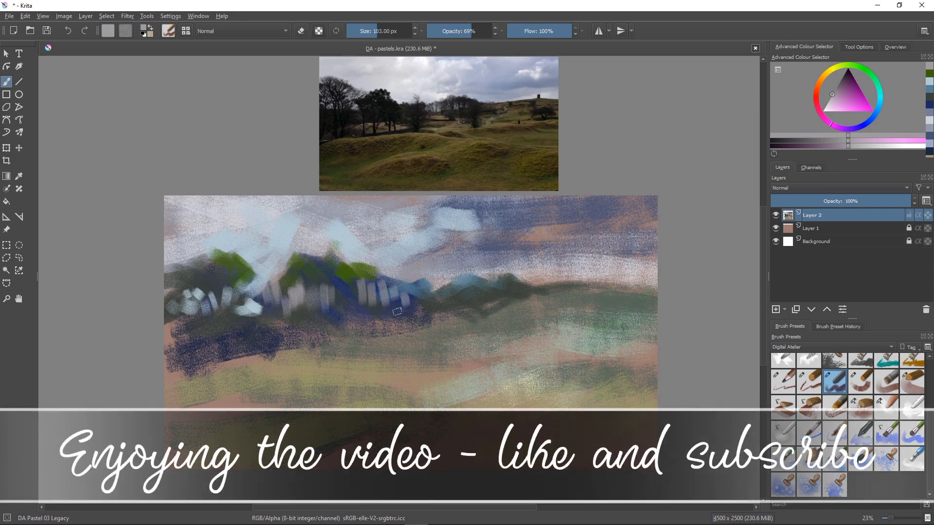
{"action": "key", "text": "bracketleft"}
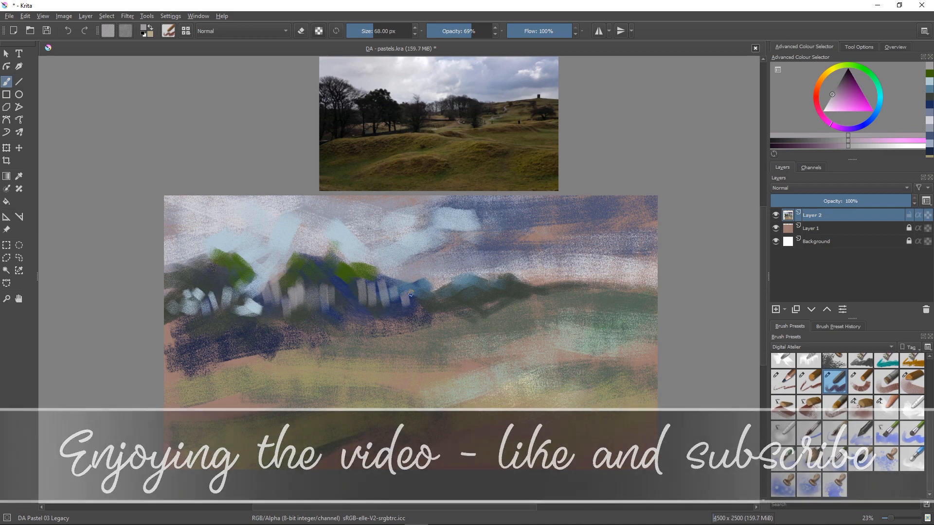
{"action": "left_click_drag", "start_coordinate": [410, 291], "coordinate": [412, 309]}
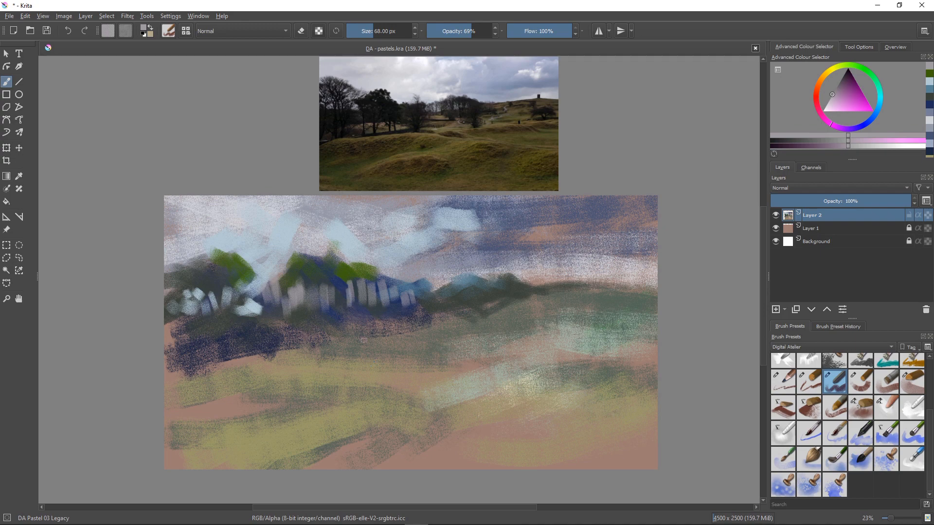
Pick a dark muted purple, enlarge the brush to 188 px and dab it onto the middle tree's crown.
{"action": "left_click", "coordinate": [420, 232], "text": "ctrl"}
{"action": "left_click_drag", "start_coordinate": [841, 89], "coordinate": [845, 86]}
{"action": "key", "text": "bracketright"}
{"action": "key", "text": "bracketright"}
{"action": "key", "text": "bracketright"}
{"action": "key", "text": "bracketright"}
{"action": "key", "text": "bracketright"}
{"action": "key", "text": "bracketright"}
{"action": "key", "text": "bracketright"}
{"action": "key", "text": "bracketright"}
{"action": "key", "text": "bracketright"}
{"action": "key", "text": "bracketright"}
{"action": "key", "text": "bracketright"}
{"action": "key", "text": "bracketright"}
{"action": "key", "text": "bracketright"}
{"action": "key", "text": "bracketright"}
{"action": "key", "text": "bracketright"}
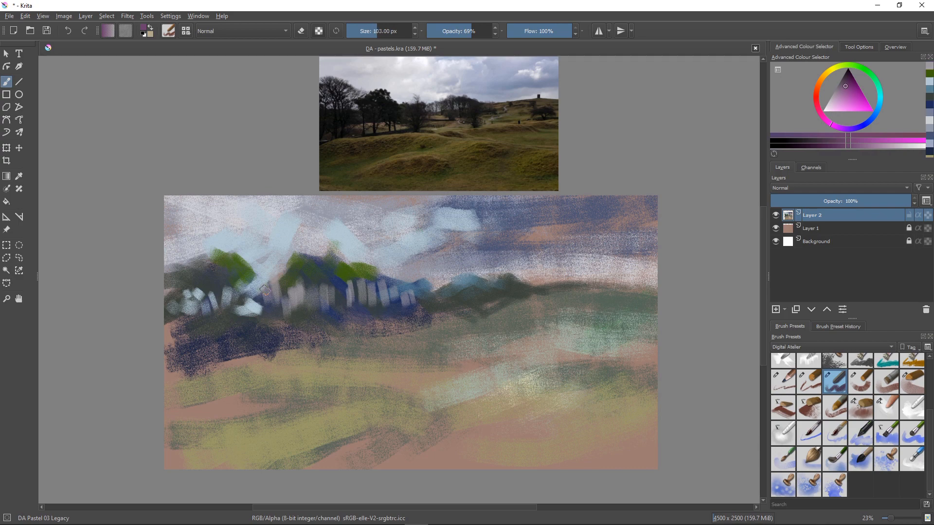
{"action": "left_click", "coordinate": [300, 276]}
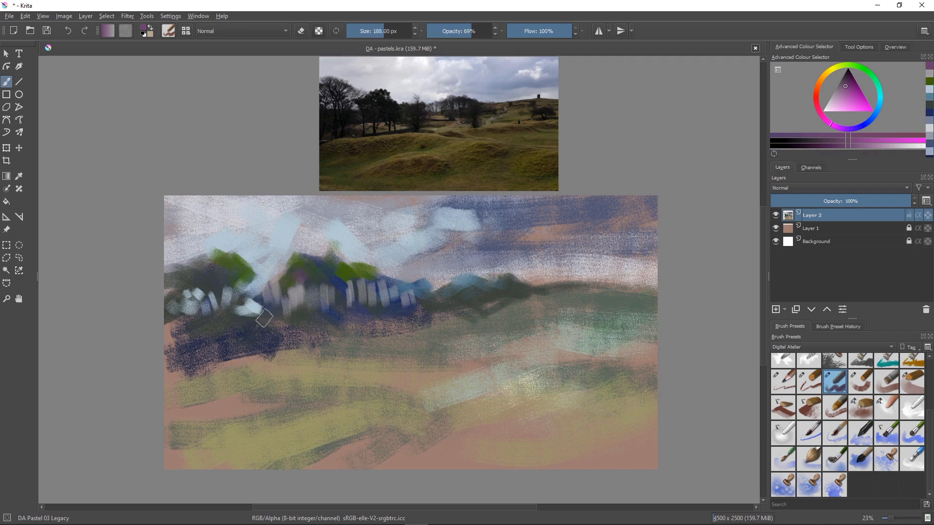
Paint dark purple over the crowns of the right-hand, middle and left-hand trees.
{"action": "key", "text": "bracketleft"}
{"action": "mouse_move", "coordinate": [348, 280]}
{"action": "left_mouse_down"}
{"action": "mouse_move", "coordinate": [392, 284]}
{"action": "mouse_move", "coordinate": [380, 274]}
{"action": "mouse_move", "coordinate": [413, 288]}
{"action": "mouse_move", "coordinate": [391, 277]}
{"action": "mouse_move", "coordinate": [403, 282]}
{"action": "mouse_move", "coordinate": [410, 290]}
{"action": "left_mouse_up"}
{"action": "mouse_move", "coordinate": [298, 265]}
{"action": "left_mouse_down"}
{"action": "mouse_move", "coordinate": [314, 279]}
{"action": "mouse_move", "coordinate": [327, 262]}
{"action": "mouse_move", "coordinate": [317, 271]}
{"action": "mouse_move", "coordinate": [341, 279]}
{"action": "left_mouse_up"}
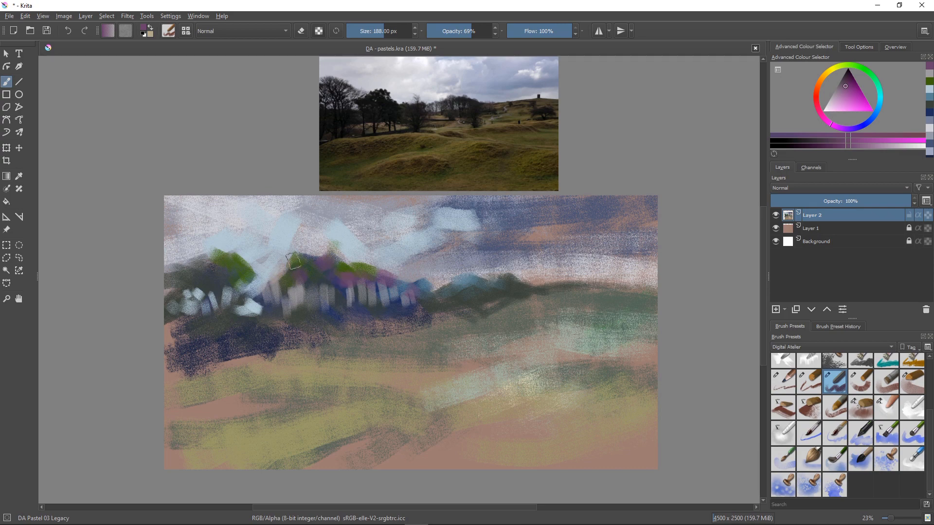
{"action": "left_click_drag", "start_coordinate": [293, 261], "coordinate": [279, 266]}
{"action": "mouse_move", "coordinate": [216, 256]}
{"action": "left_mouse_down"}
{"action": "mouse_move", "coordinate": [225, 273]}
{"action": "mouse_move", "coordinate": [195, 265]}
{"action": "mouse_move", "coordinate": [213, 274]}
{"action": "mouse_move", "coordinate": [215, 258]}
{"action": "mouse_move", "coordinate": [197, 265]}
{"action": "mouse_move", "coordinate": [216, 289]}
{"action": "left_mouse_up"}
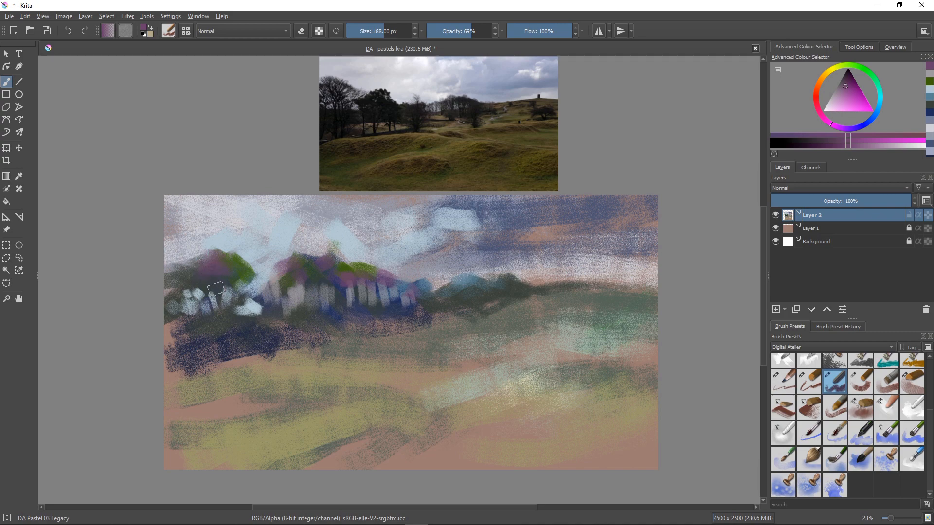
Choose a muted slate blue, reduce the brush to 90 px and add a small stroke between the left-hand trees.
{"action": "left_click", "coordinate": [471, 251], "text": "ctrl"}
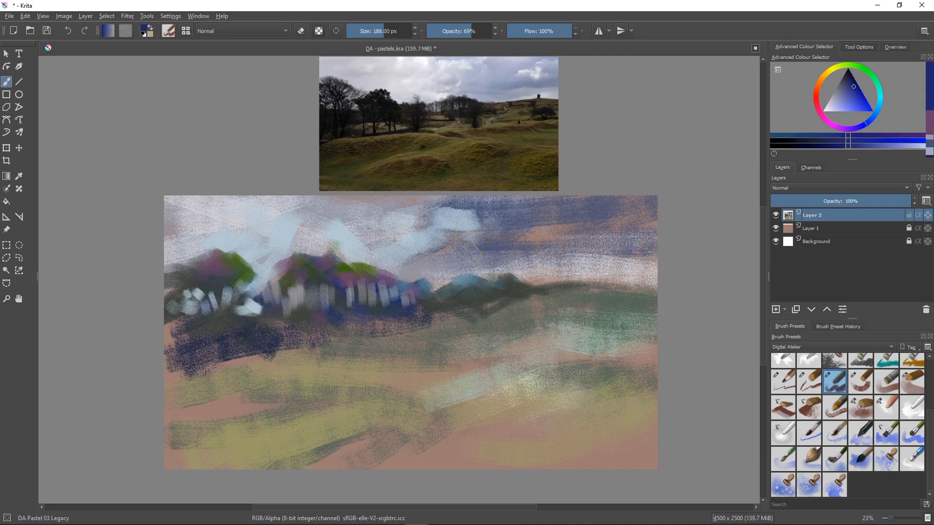
{"action": "left_click", "coordinate": [471, 252], "text": "ctrl"}
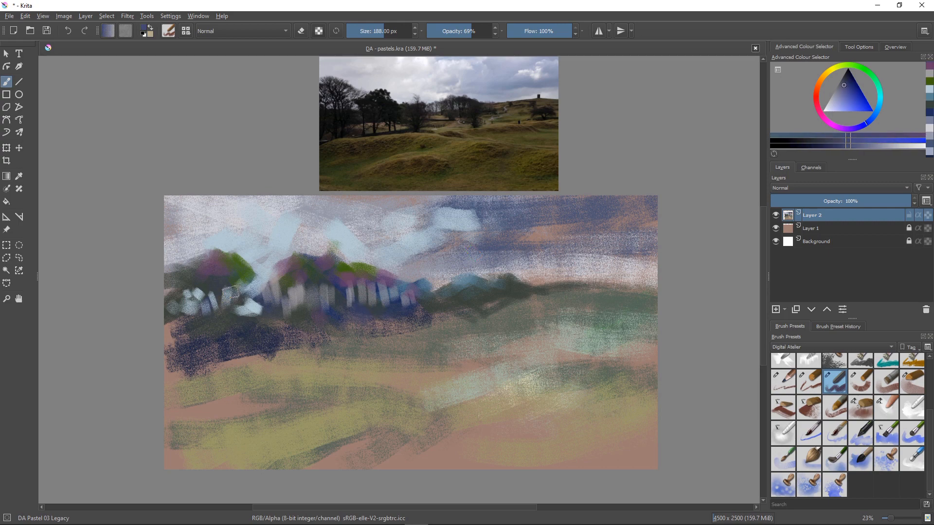
{"action": "left_click_drag", "start_coordinate": [224, 303], "coordinate": [219, 308]}
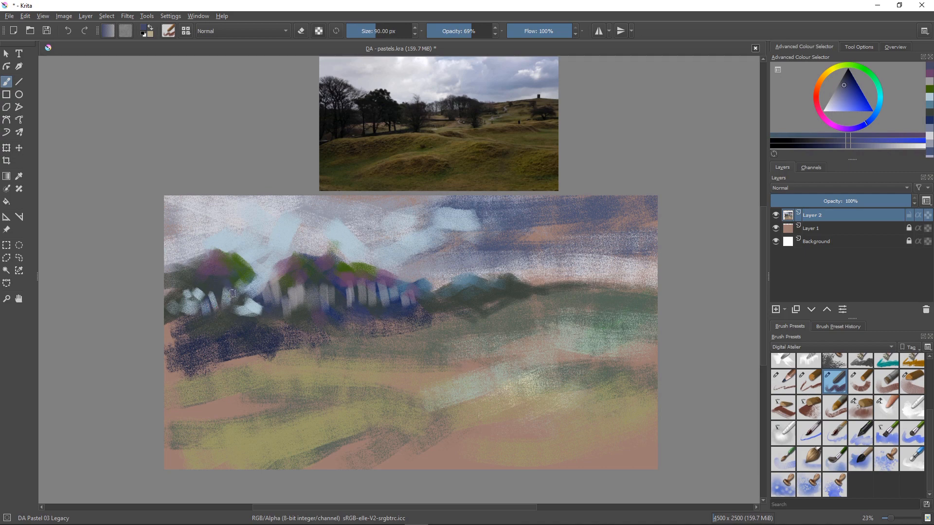
Pick a dark muted brown and paint vertical tree trunks beneath the left-hand tree crowns with the 90 px brush.
{"action": "left_click", "coordinate": [272, 281], "text": "ctrl"}
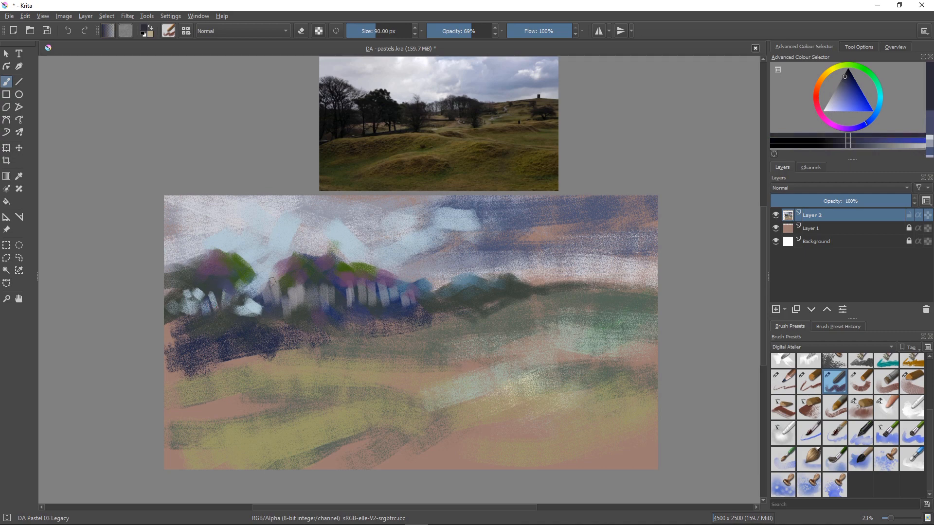
{"action": "left_click", "coordinate": [271, 281], "text": "ctrl"}
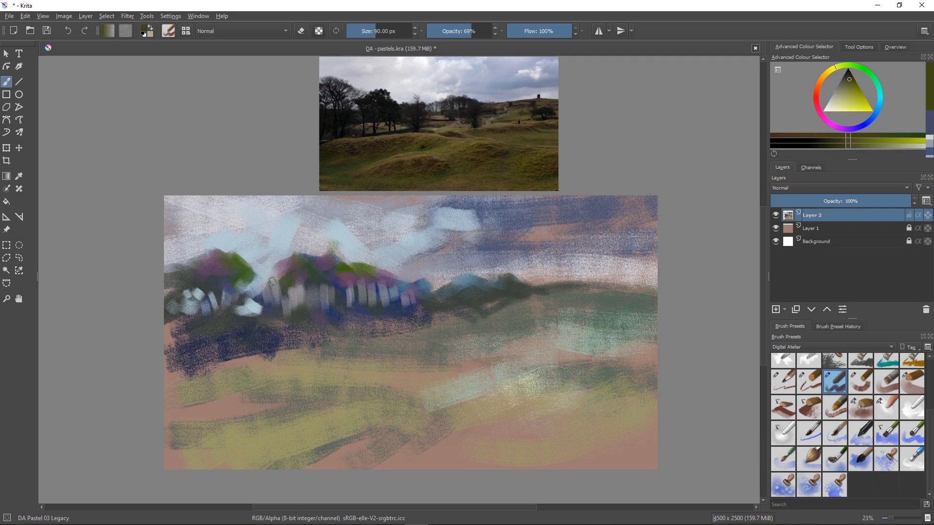
{"action": "left_click", "coordinate": [272, 281], "text": "ctrl"}
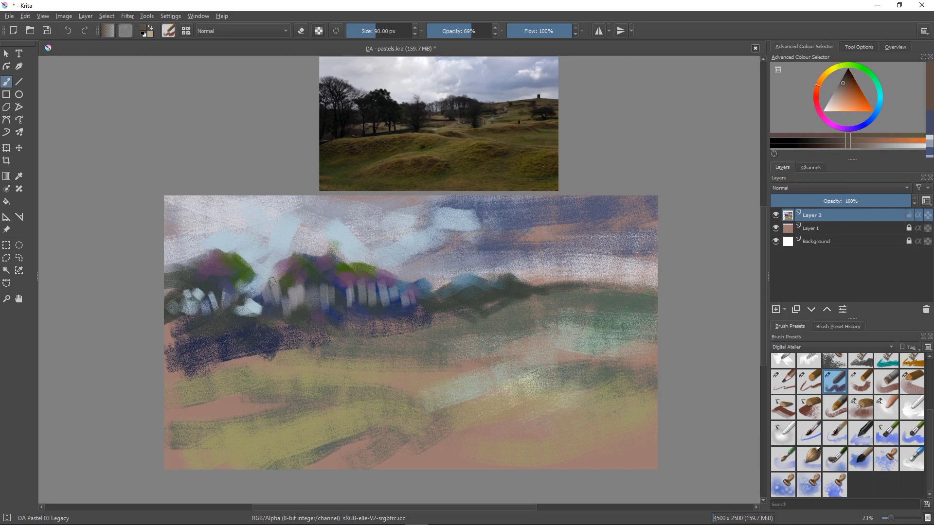
{"action": "left_click", "coordinate": [272, 281], "text": "ctrl"}
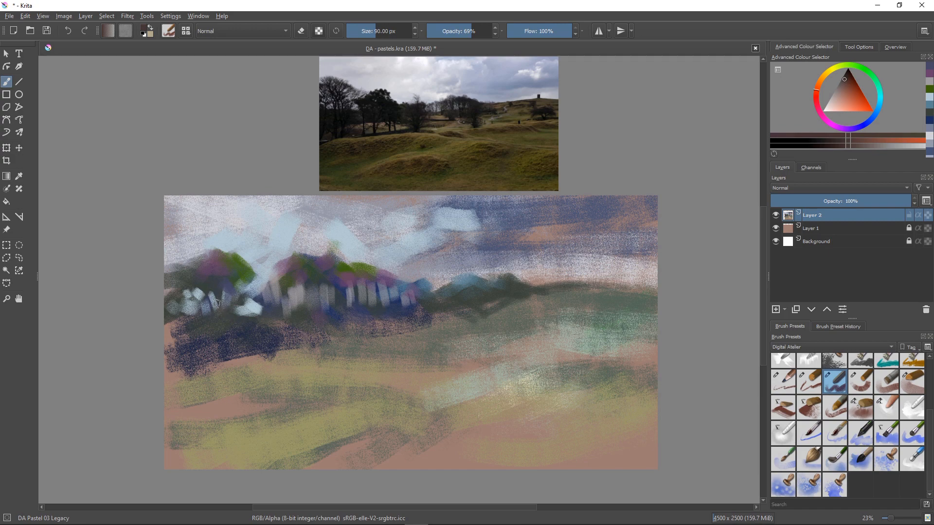
{"action": "left_click_drag", "start_coordinate": [217, 294], "coordinate": [221, 343]}
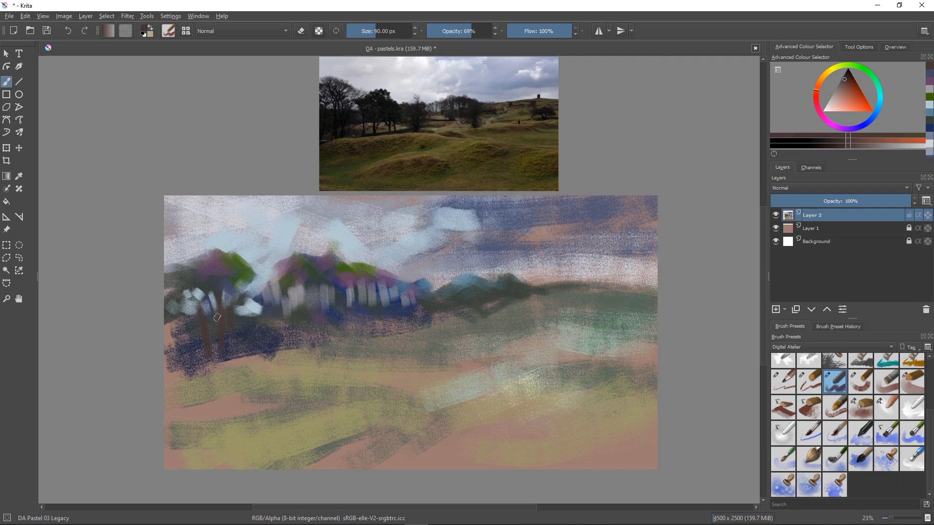
Add brown trunks at the gap between the tree groups and under the middle tree, undoing and redrawing the unwanted stroke.
{"action": "key", "text": "bracketleft"}
{"action": "key", "text": "bracketleft"}
{"action": "left_click_drag", "start_coordinate": [249, 293], "coordinate": [245, 315]}
{"action": "left_click_drag", "start_coordinate": [293, 297], "coordinate": [297, 343]}
{"action": "key", "text": "bracketright"}
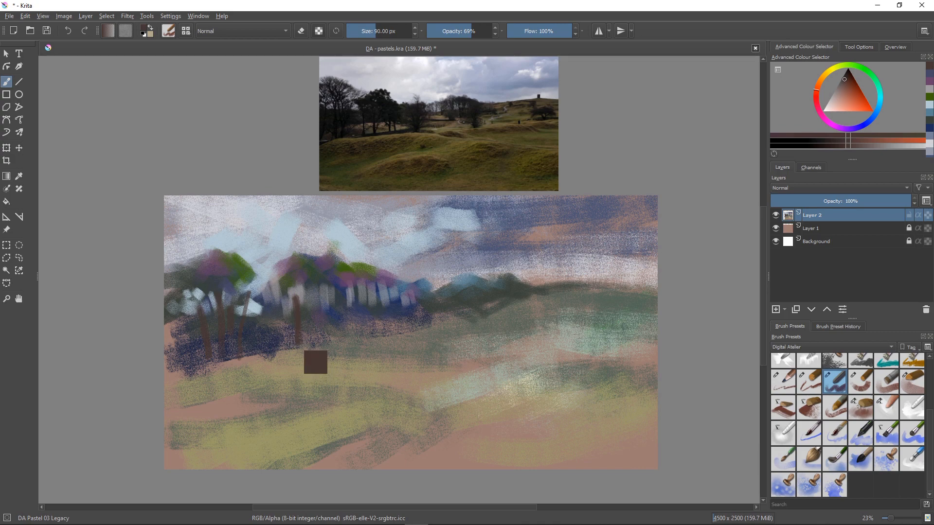
{"action": "key", "text": "ctrl+z"}
{"action": "left_click_drag", "start_coordinate": [325, 308], "coordinate": [329, 337]}
Choose a very dark violet-blue, darken the middle tree's trunk, and paint thin trunks under the right-hand trees at 38 px.
{"action": "left_click", "coordinate": [858, 128]}
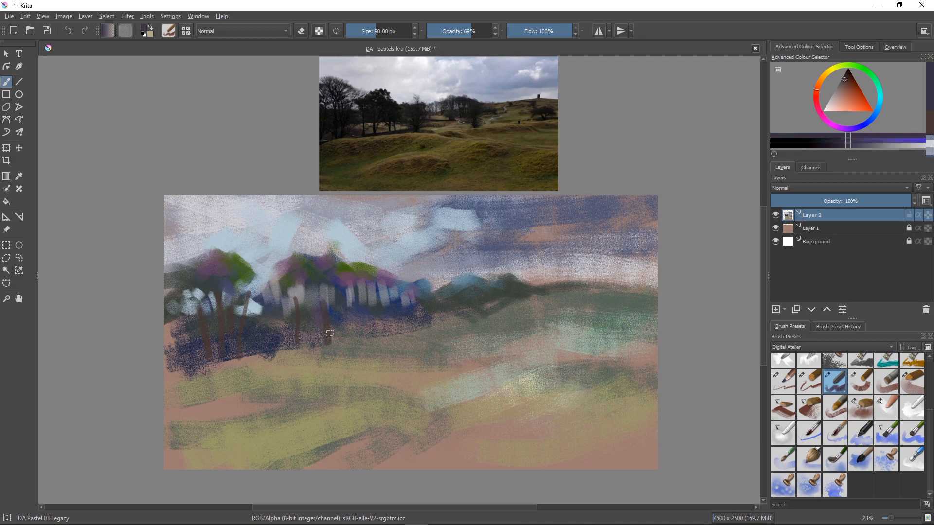
{"action": "left_click_drag", "start_coordinate": [845, 78], "coordinate": [849, 76]}
{"action": "left_click_drag", "start_coordinate": [321, 303], "coordinate": [328, 346]}
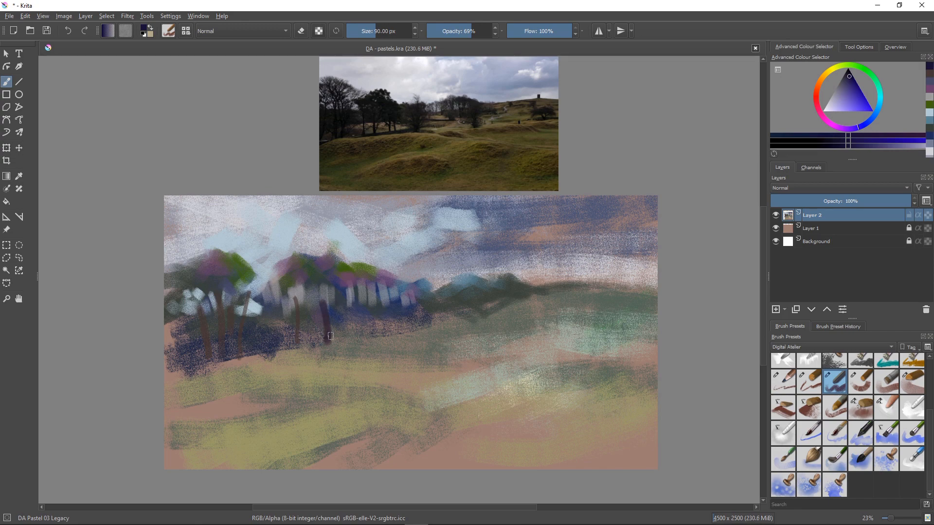
{"action": "key", "text": "bracketleft"}
{"action": "key", "text": "bracketleft"}
{"action": "key", "text": "bracketleft"}
{"action": "key", "text": "bracketleft"}
{"action": "key", "text": "bracketleft"}
{"action": "key", "text": "bracketleft"}
{"action": "key", "text": "bracketleft"}
{"action": "key", "text": "bracketleft"}
{"action": "key", "text": "bracketleft"}
{"action": "key", "text": "bracketleft"}
{"action": "left_click_drag", "start_coordinate": [367, 295], "coordinate": [372, 329]}
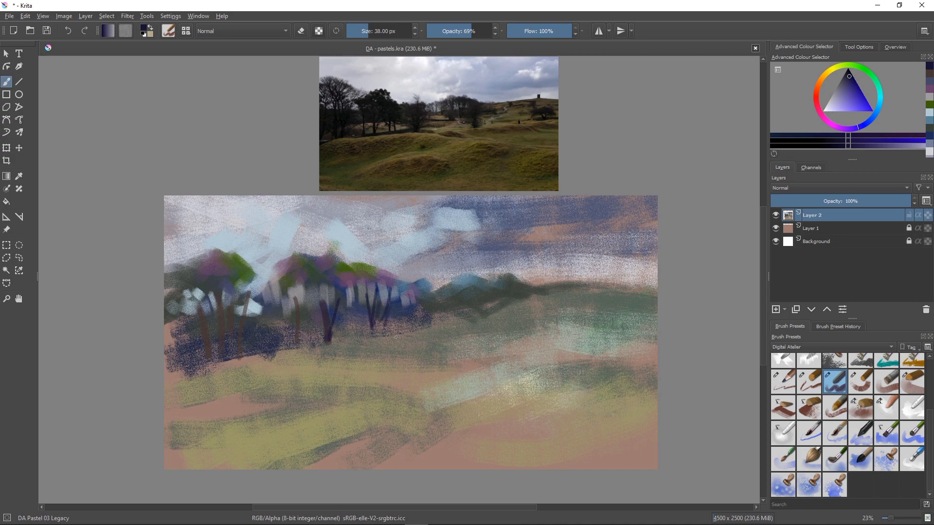
Paint dark trunks beneath the middle tree with a slightly larger brush and add a horizontal ground shadow at their base.
{"action": "left_click_drag", "start_coordinate": [295, 316], "coordinate": [300, 338]}
{"action": "key", "text": "bracketright"}
{"action": "key", "text": "bracketright"}
{"action": "key", "text": "bracketright"}
{"action": "key", "text": "bracketright"}
{"action": "mouse_move", "coordinate": [281, 298]}
{"action": "left_mouse_down"}
{"action": "mouse_move", "coordinate": [291, 344]}
{"action": "mouse_move", "coordinate": [354, 336]}
{"action": "left_mouse_up"}
{"action": "key", "text": "bracketright"}
{"action": "key", "text": "bracketright"}
{"action": "key", "text": "bracketright"}
{"action": "key", "text": "bracketright"}
{"action": "key", "text": "bracketright"}
{"action": "key", "text": "bracketright"}
{"action": "key", "text": "bracketright"}
{"action": "key", "text": "bracketright"}
{"action": "key", "text": "bracketright"}
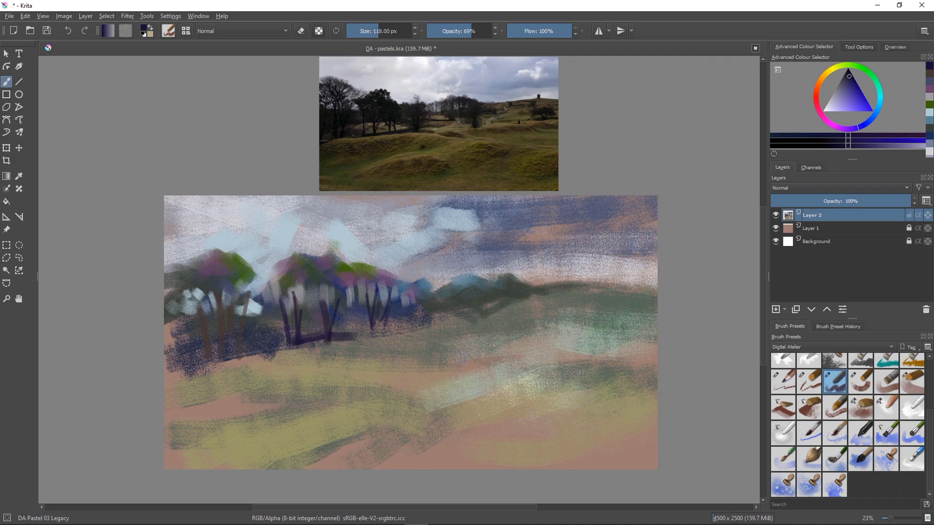
{"action": "left_click", "coordinate": [860, 382]}
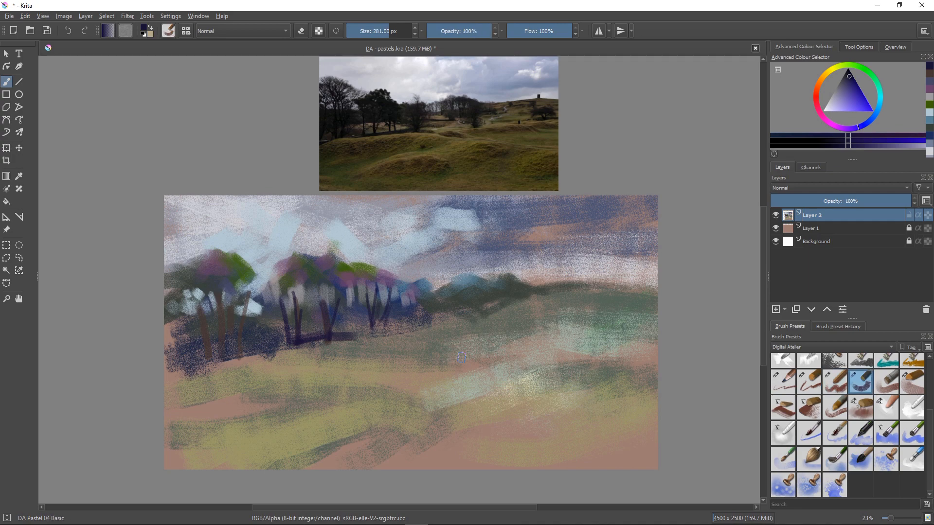
{"action": "left_click", "coordinate": [886, 382]}
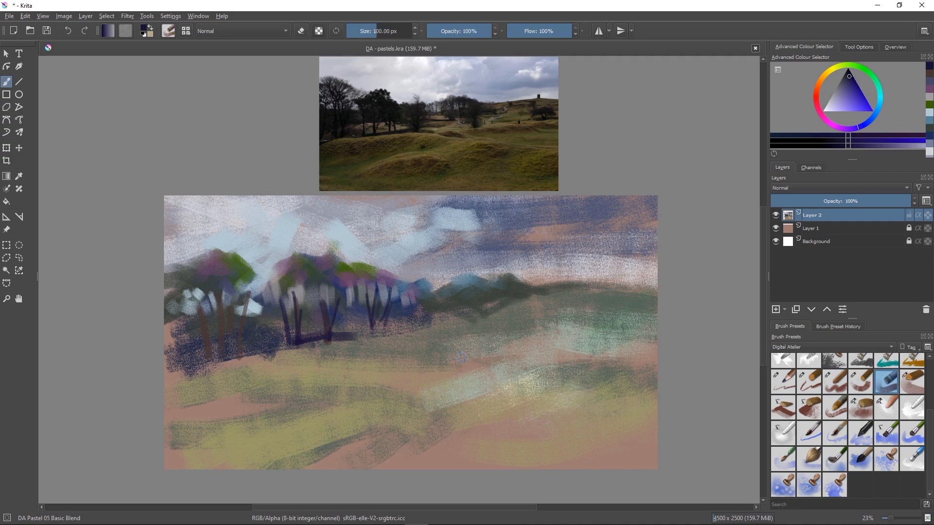
Switch to the DA Pastel 06 Block brush at 126 px and paint a dark ground shadow beneath the right-hand trees.
{"action": "left_click", "coordinate": [911, 382]}
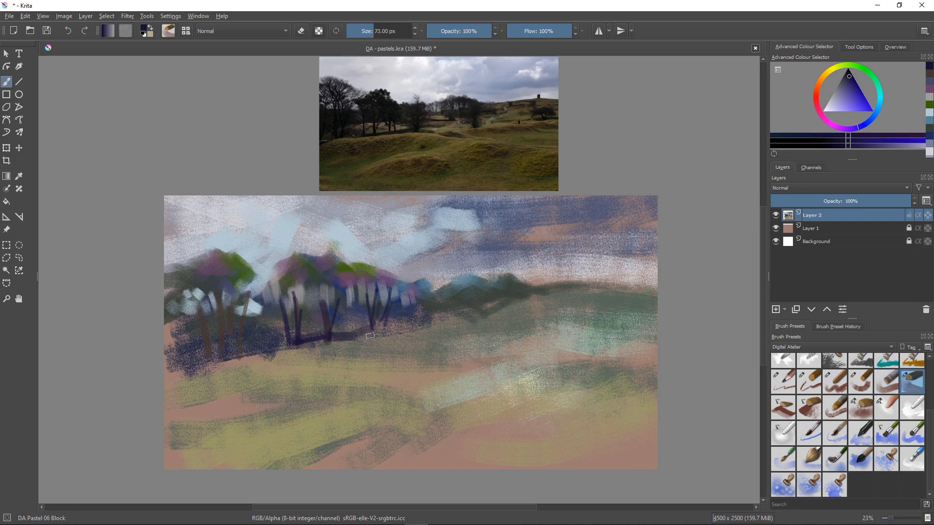
{"action": "key", "text": "bracketleft"}
{"action": "key", "text": "bracketleft"}
{"action": "key", "text": "bracketleft"}
{"action": "key", "text": "bracketright"}
{"action": "key", "text": "bracketright"}
{"action": "key", "text": "bracketright"}
{"action": "key", "text": "bracketright"}
{"action": "key", "text": "bracketright"}
{"action": "key", "text": "bracketright"}
{"action": "key", "text": "bracketright"}
{"action": "key", "text": "bracketright"}
{"action": "key", "text": "bracketright"}
{"action": "key", "text": "bracketright"}
{"action": "key", "text": "bracketright"}
{"action": "key", "text": "bracketright"}
{"action": "key", "text": "bracketright"}
{"action": "key", "text": "bracketright"}
{"action": "key", "text": "bracketright"}
{"action": "key", "text": "bracketright"}
{"action": "key", "text": "bracketright"}
{"action": "key", "text": "bracketright"}
{"action": "key", "text": "bracketright"}
{"action": "key", "text": "bracketright"}
{"action": "left_click_drag", "start_coordinate": [384, 329], "coordinate": [416, 331]}
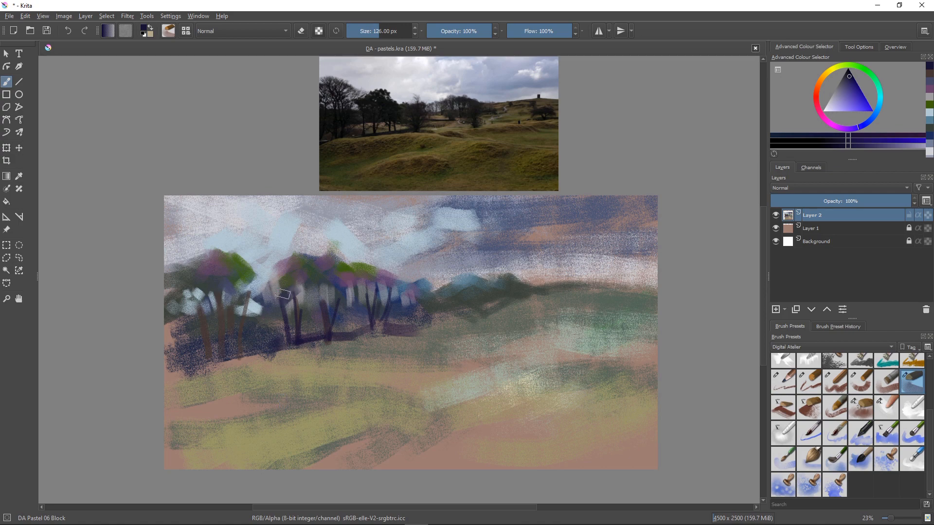
Paint dark violet strokes under the middle, right-hand and left-hand crowns, extending down the far-left edge.
{"action": "mouse_move", "coordinate": [291, 291]}
{"action": "left_mouse_down"}
{"action": "mouse_move", "coordinate": [319, 293]}
{"action": "mouse_move", "coordinate": [328, 284]}
{"action": "mouse_move", "coordinate": [321, 305]}
{"action": "mouse_move", "coordinate": [312, 285]}
{"action": "mouse_move", "coordinate": [342, 295]}
{"action": "left_mouse_up"}
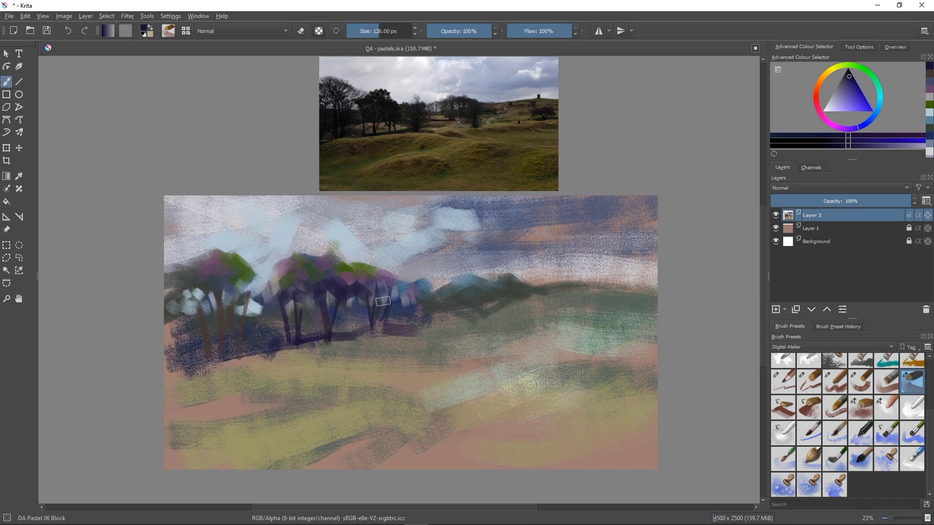
{"action": "mouse_move", "coordinate": [214, 282]}
{"action": "left_mouse_down"}
{"action": "mouse_move", "coordinate": [234, 297]}
{"action": "mouse_move", "coordinate": [250, 284]}
{"action": "mouse_move", "coordinate": [233, 296]}
{"action": "mouse_move", "coordinate": [251, 302]}
{"action": "left_mouse_up"}
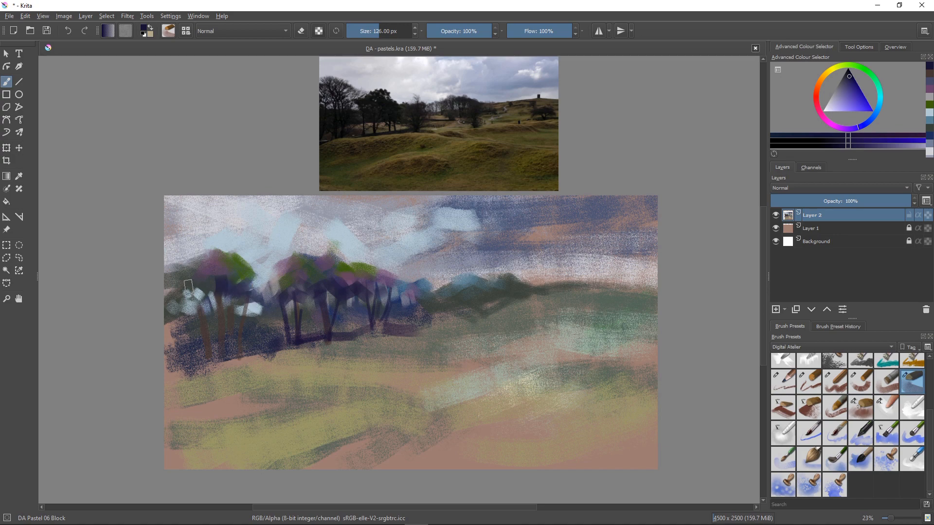
{"action": "mouse_move", "coordinate": [188, 286]}
{"action": "left_mouse_down"}
{"action": "mouse_move", "coordinate": [185, 313]}
{"action": "mouse_move", "coordinate": [182, 291]}
{"action": "mouse_move", "coordinate": [170, 306]}
{"action": "mouse_move", "coordinate": [192, 318]}
{"action": "mouse_move", "coordinate": [177, 310]}
{"action": "mouse_move", "coordinate": [154, 337]}
{"action": "mouse_move", "coordinate": [177, 319]}
{"action": "mouse_move", "coordinate": [160, 286]}
{"action": "mouse_move", "coordinate": [166, 321]}
{"action": "left_mouse_up"}
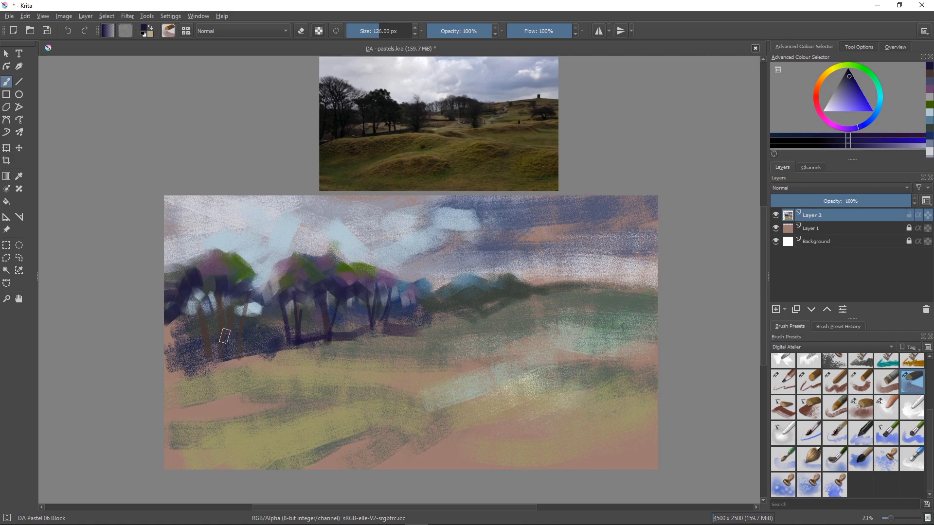
Switch to the DA Pastel 07 Impact Grain brush, reduce it to 201 px and dab dark violet beneath the green crown.
{"action": "key", "text": "period"}
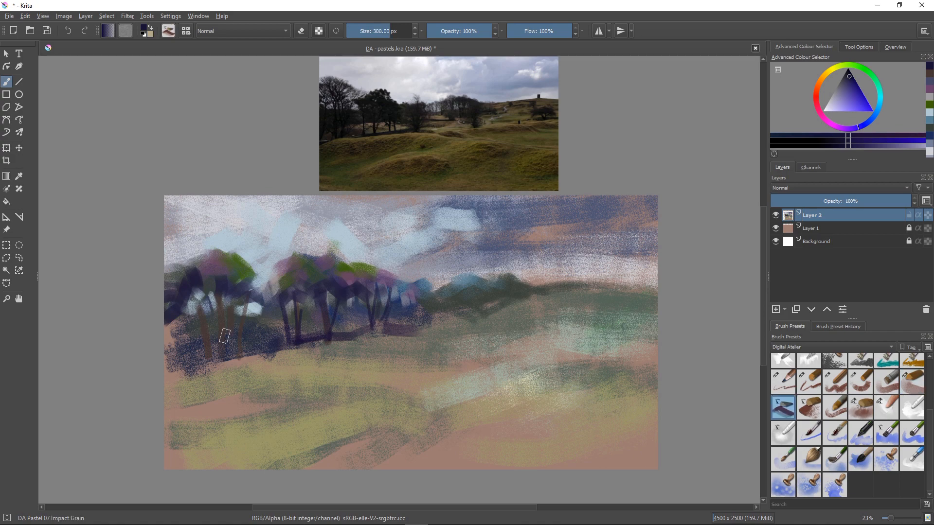
{"action": "key", "text": "bracketleft"}
{"action": "key", "text": "bracketleft"}
{"action": "key", "text": "bracketleft"}
{"action": "key", "text": "bracketleft"}
{"action": "key", "text": "bracketleft"}
{"action": "key", "text": "bracketleft"}
Sample a light lavender, make it paler, and stroke it above the right-hand trees with the brush at 281 px.
{"action": "left_click", "coordinate": [413, 305], "text": "ctrl"}
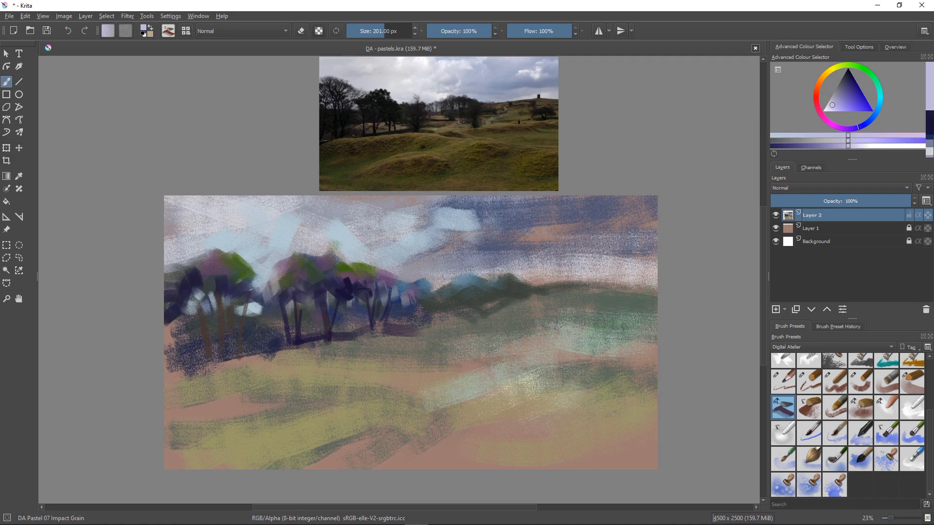
{"action": "left_click", "coordinate": [827, 106]}
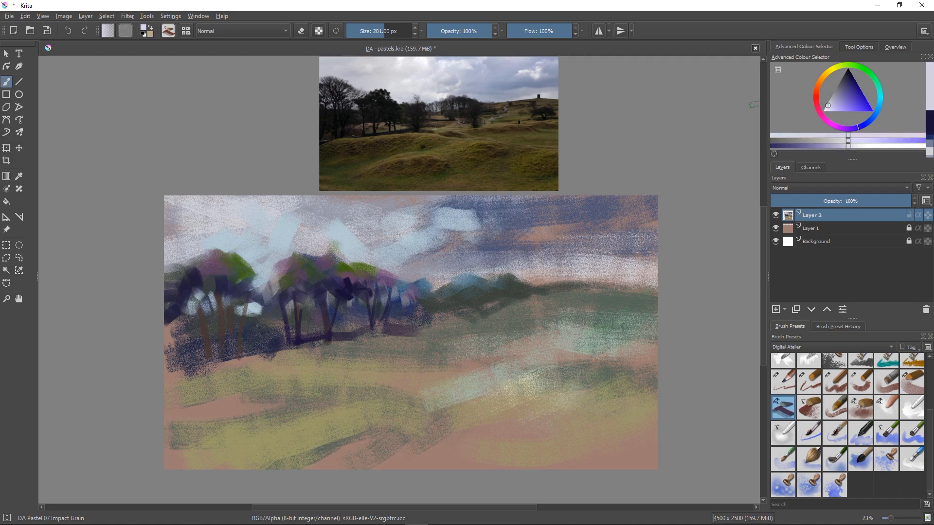
{"action": "key", "text": "bracketright"}
{"action": "key", "text": "bracketright"}
{"action": "mouse_move", "coordinate": [411, 275]}
{"action": "left_mouse_down"}
{"action": "mouse_move", "coordinate": [379, 261]}
{"action": "mouse_move", "coordinate": [400, 279]}
{"action": "mouse_move", "coordinate": [396, 264]}
{"action": "mouse_move", "coordinate": [414, 274]}
{"action": "mouse_move", "coordinate": [383, 262]}
{"action": "mouse_move", "coordinate": [390, 271]}
{"action": "mouse_move", "coordinate": [361, 261]}
{"action": "left_mouse_up"}
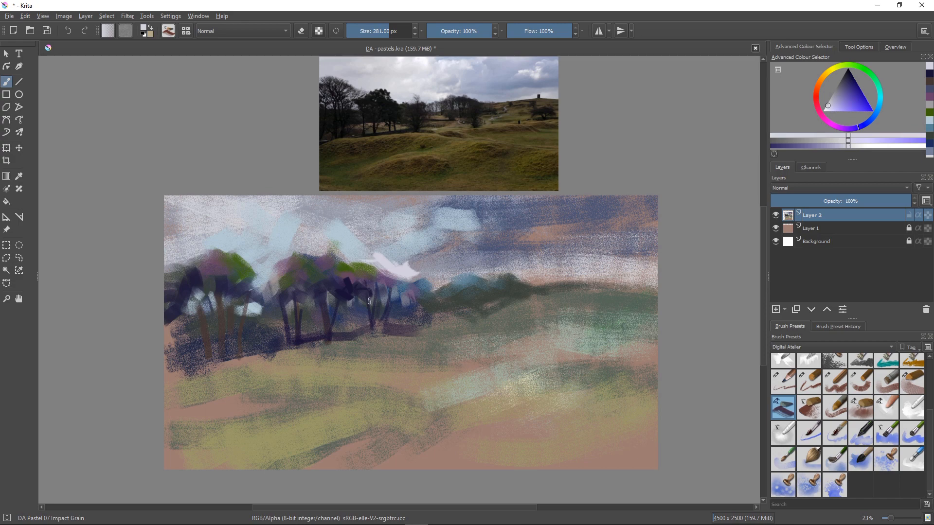
Switch to the DA Pastel 08 Impact brush, try a pale stroke beside the right-hand trees, and undo the recent pale strokes.
{"action": "left_click", "coordinate": [809, 407]}
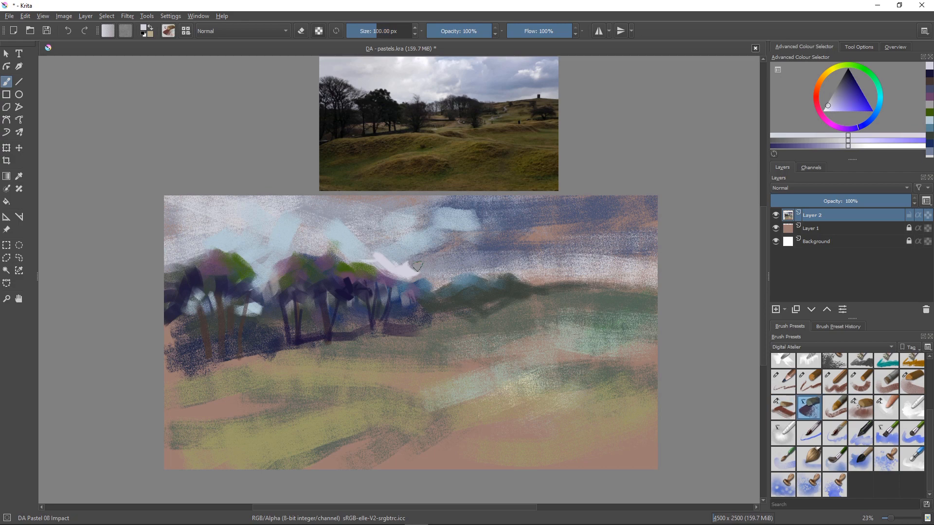
{"action": "left_click_drag", "start_coordinate": [412, 265], "coordinate": [442, 284]}
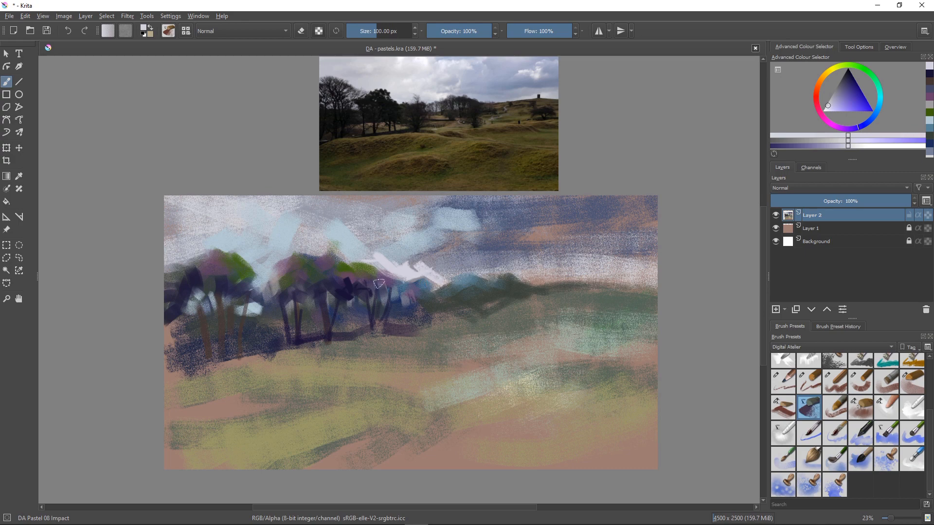
{"action": "key", "text": "ctrl+z"}
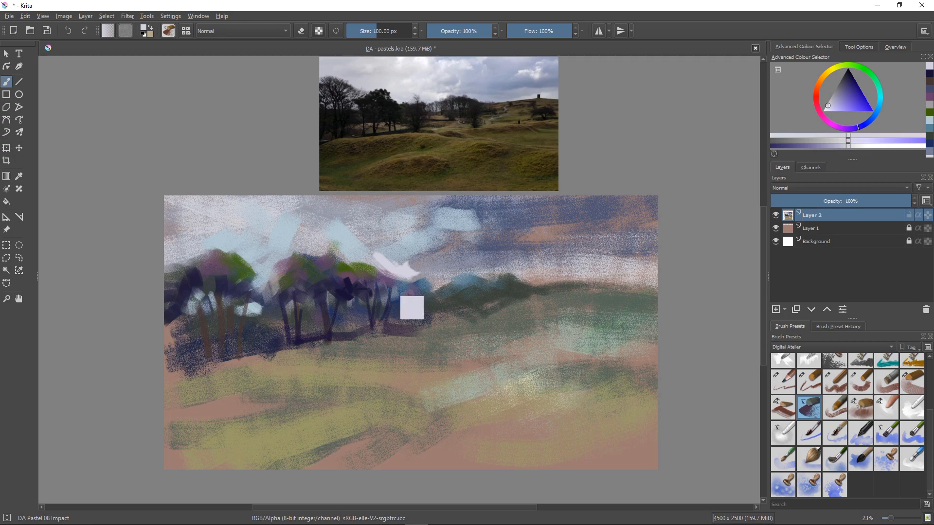
{"action": "key", "text": "ctrl+z"}
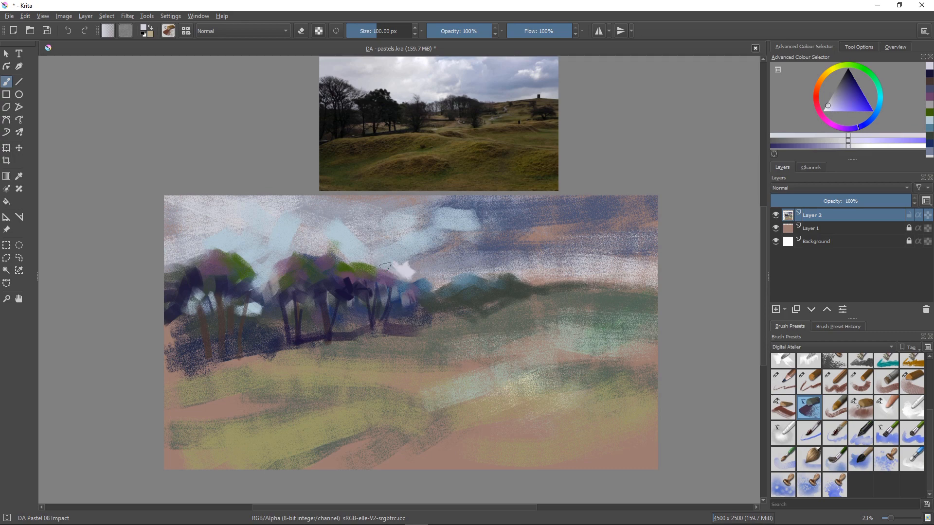
Paint pale lavender clouds above the right-hand and middle trees, enlarging the brush to 215 px for the broader strokes.
{"action": "mouse_move", "coordinate": [384, 263]}
{"action": "left_mouse_down"}
{"action": "mouse_move", "coordinate": [325, 232]}
{"action": "mouse_move", "coordinate": [390, 250]}
{"action": "mouse_move", "coordinate": [405, 268]}
{"action": "mouse_move", "coordinate": [433, 264]}
{"action": "mouse_move", "coordinate": [426, 270]}
{"action": "mouse_move", "coordinate": [436, 279]}
{"action": "mouse_move", "coordinate": [410, 264]}
{"action": "left_mouse_up"}
{"action": "key", "text": "bracketright"}
{"action": "key", "text": "bracketright"}
{"action": "key", "text": "bracketright"}
{"action": "key", "text": "bracketright"}
{"action": "key", "text": "bracketright"}
{"action": "key", "text": "bracketright"}
{"action": "key", "text": "bracketright"}
{"action": "key", "text": "bracketright"}
{"action": "key", "text": "bracketright"}
{"action": "key", "text": "bracketright"}
{"action": "key", "text": "bracketright"}
{"action": "key", "text": "bracketright"}
{"action": "mouse_move", "coordinate": [384, 234]}
{"action": "left_mouse_down"}
{"action": "mouse_move", "coordinate": [367, 210]}
{"action": "mouse_move", "coordinate": [370, 233]}
{"action": "mouse_move", "coordinate": [319, 236]}
{"action": "mouse_move", "coordinate": [305, 258]}
{"action": "mouse_move", "coordinate": [288, 227]}
{"action": "mouse_move", "coordinate": [311, 233]}
{"action": "mouse_move", "coordinate": [334, 213]}
{"action": "mouse_move", "coordinate": [310, 242]}
{"action": "left_mouse_up"}
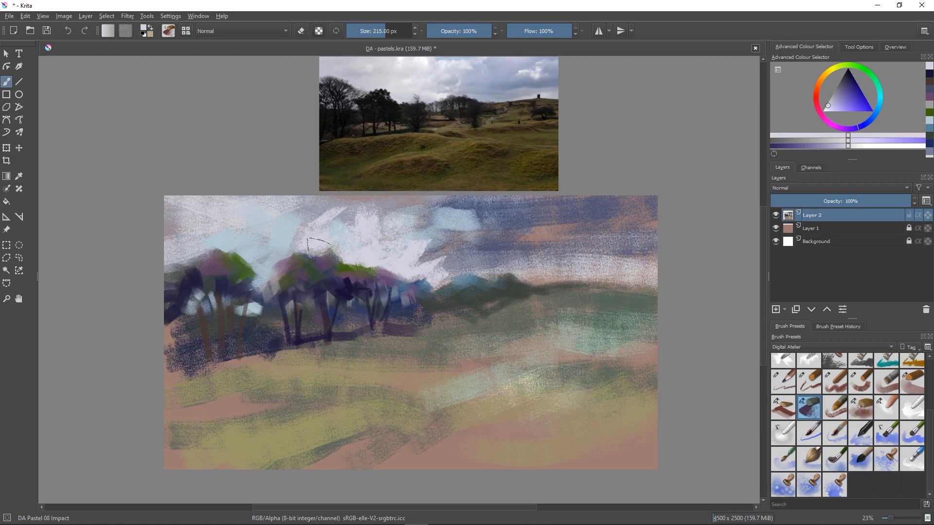
Extend the pale lavender clouds over the left-hand trees, the upper-left sky and the upper centre of the sky.
{"action": "mouse_move", "coordinate": [281, 242]}
{"action": "left_mouse_down"}
{"action": "mouse_move", "coordinate": [273, 257]}
{"action": "mouse_move", "coordinate": [287, 250]}
{"action": "mouse_move", "coordinate": [265, 268]}
{"action": "mouse_move", "coordinate": [235, 245]}
{"action": "left_mouse_up"}
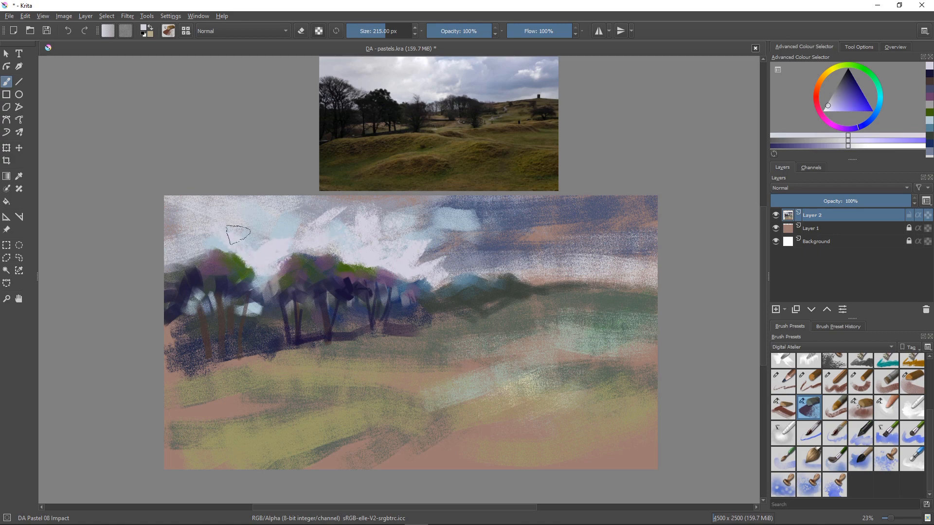
{"action": "mouse_move", "coordinate": [266, 218]}
{"action": "left_mouse_down"}
{"action": "mouse_move", "coordinate": [223, 251]}
{"action": "mouse_move", "coordinate": [239, 229]}
{"action": "mouse_move", "coordinate": [223, 212]}
{"action": "mouse_move", "coordinate": [179, 218]}
{"action": "left_mouse_up"}
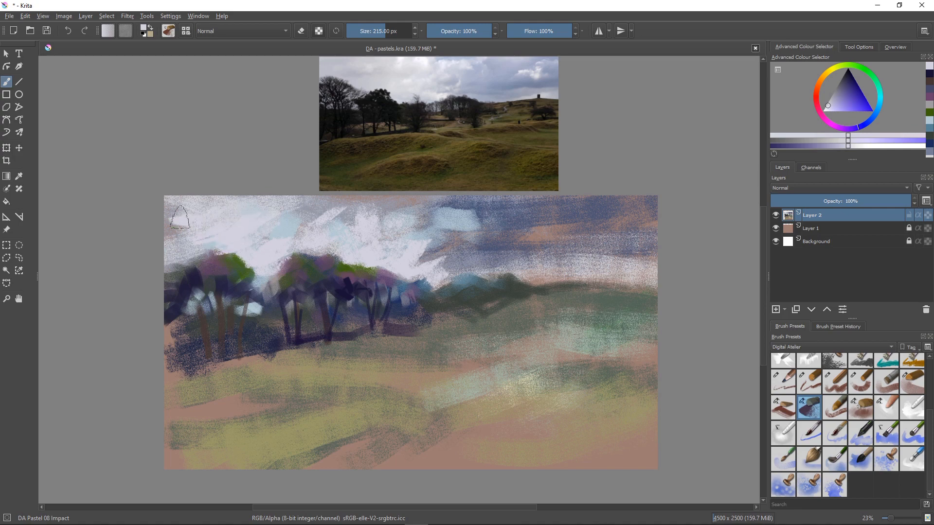
{"action": "mouse_move", "coordinate": [456, 224]}
{"action": "left_mouse_down"}
{"action": "mouse_move", "coordinate": [435, 257]}
{"action": "mouse_move", "coordinate": [454, 270]}
{"action": "mouse_move", "coordinate": [474, 225]}
{"action": "mouse_move", "coordinate": [452, 239]}
{"action": "mouse_move", "coordinate": [486, 238]}
{"action": "mouse_move", "coordinate": [452, 252]}
{"action": "mouse_move", "coordinate": [468, 223]}
{"action": "mouse_move", "coordinate": [406, 226]}
{"action": "mouse_move", "coordinate": [426, 222]}
{"action": "mouse_move", "coordinate": [381, 215]}
{"action": "mouse_move", "coordinate": [419, 201]}
{"action": "left_mouse_up"}
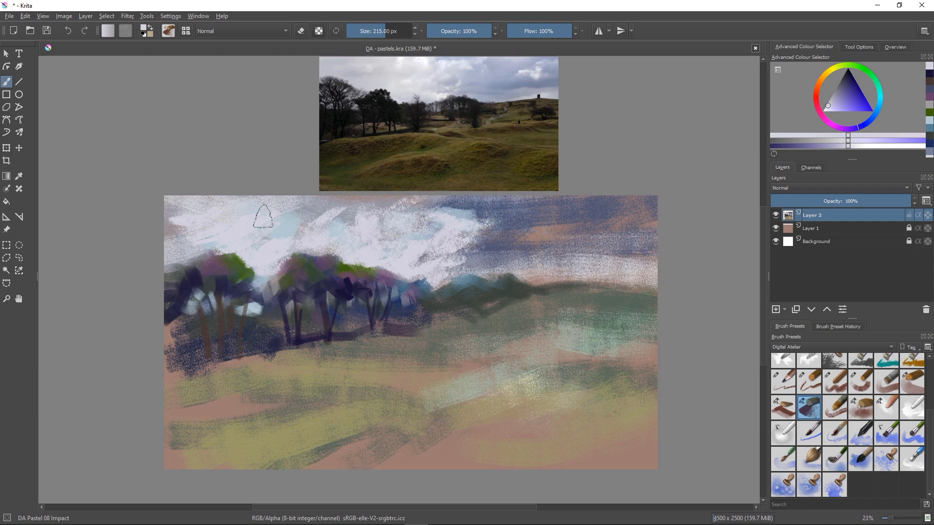
Choose a medium muted purple and paint cloud strokes beside the white clouds and across the right half of the sky.
{"action": "left_click_drag", "start_coordinate": [839, 97], "coordinate": [842, 94]}
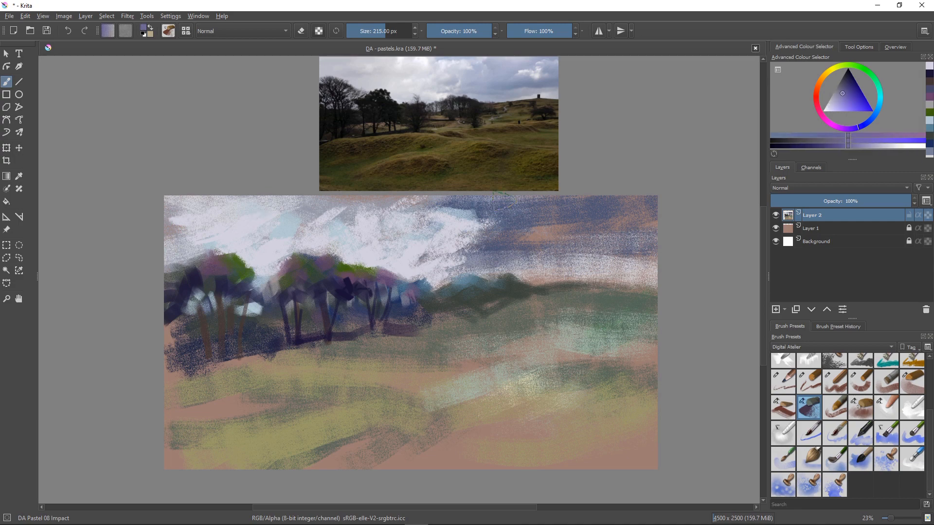
{"action": "mouse_move", "coordinate": [504, 207]}
{"action": "left_mouse_down"}
{"action": "mouse_move", "coordinate": [503, 234]}
{"action": "mouse_move", "coordinate": [480, 244]}
{"action": "mouse_move", "coordinate": [506, 237]}
{"action": "left_mouse_up"}
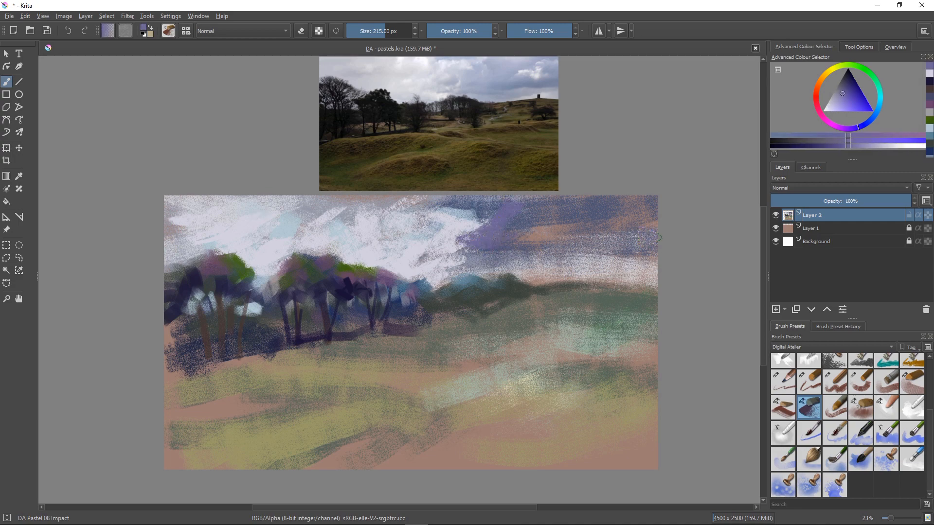
{"action": "mouse_move", "coordinate": [581, 253]}
{"action": "left_mouse_down"}
{"action": "mouse_move", "coordinate": [667, 249]}
{"action": "mouse_move", "coordinate": [566, 250]}
{"action": "mouse_move", "coordinate": [605, 236]}
{"action": "mouse_move", "coordinate": [501, 255]}
{"action": "left_mouse_up"}
Choose a darker greyish purple and deepen the clouds in the right half of the sky.
{"action": "left_click", "coordinate": [842, 83]}
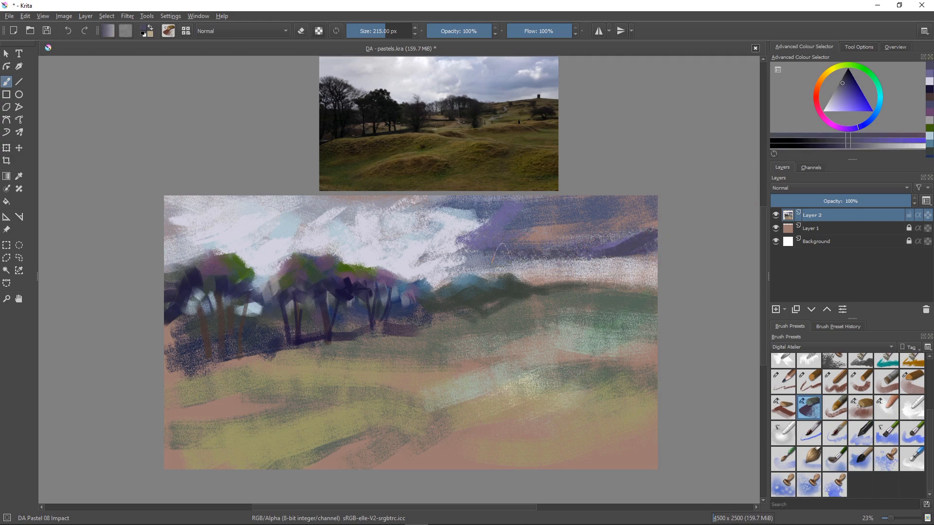
{"action": "mouse_move", "coordinate": [570, 246]}
{"action": "left_mouse_down"}
{"action": "mouse_move", "coordinate": [614, 238]}
{"action": "mouse_move", "coordinate": [466, 258]}
{"action": "mouse_move", "coordinate": [521, 268]}
{"action": "left_mouse_up"}
{"action": "mouse_move", "coordinate": [654, 219]}
{"action": "left_mouse_down"}
{"action": "mouse_move", "coordinate": [602, 207]}
{"action": "mouse_move", "coordinate": [585, 224]}
{"action": "mouse_move", "coordinate": [638, 191]}
{"action": "mouse_move", "coordinate": [616, 192]}
{"action": "mouse_move", "coordinate": [532, 220]}
{"action": "mouse_move", "coordinate": [580, 218]}
{"action": "mouse_move", "coordinate": [516, 232]}
{"action": "left_mouse_up"}
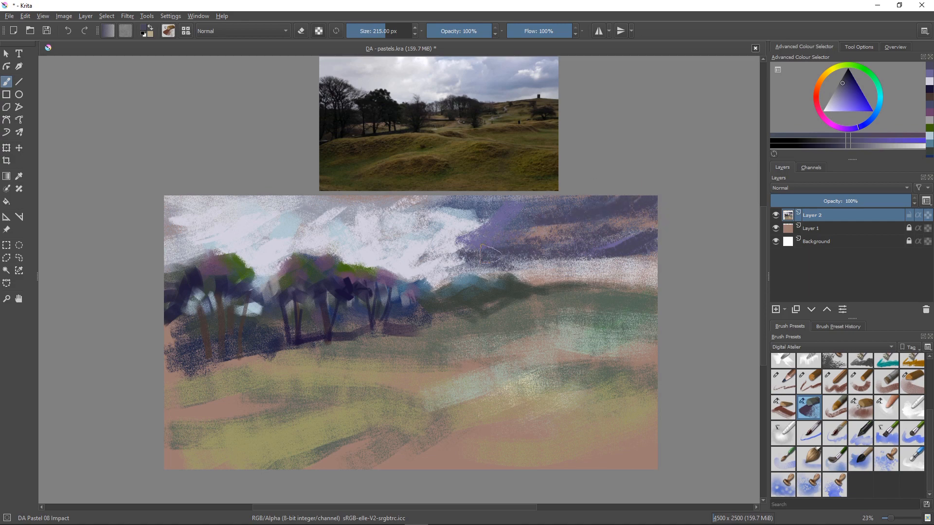
Sample a light lavender grey from the sky and paint highlight strokes into the dark clouds near the right edge.
{"action": "left_click", "coordinate": [479, 265], "text": "ctrl"}
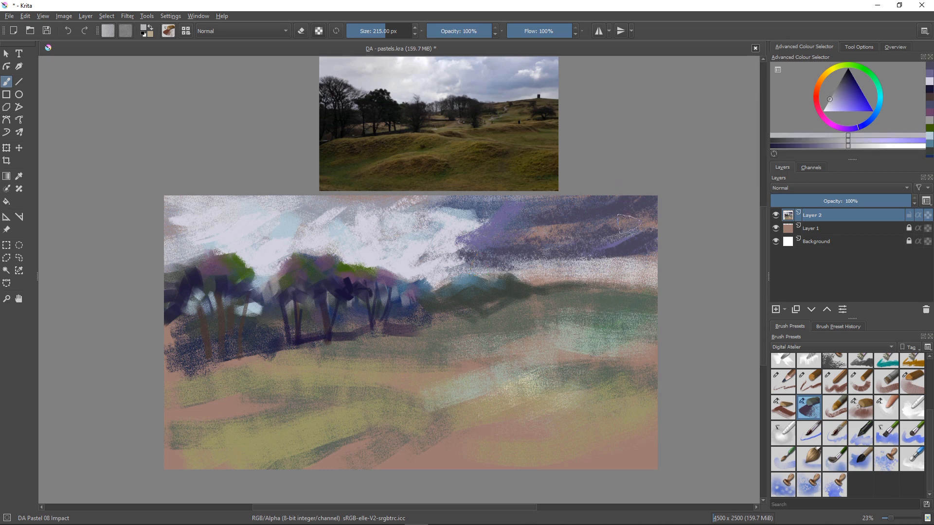
{"action": "mouse_move", "coordinate": [652, 217]}
{"action": "left_mouse_down"}
{"action": "mouse_move", "coordinate": [622, 214]}
{"action": "mouse_move", "coordinate": [561, 235]}
{"action": "mouse_move", "coordinate": [609, 227]}
{"action": "mouse_move", "coordinate": [625, 241]}
{"action": "mouse_move", "coordinate": [611, 234]}
{"action": "mouse_move", "coordinate": [619, 207]}
{"action": "mouse_move", "coordinate": [605, 232]}
{"action": "mouse_move", "coordinate": [661, 212]}
{"action": "left_mouse_up"}
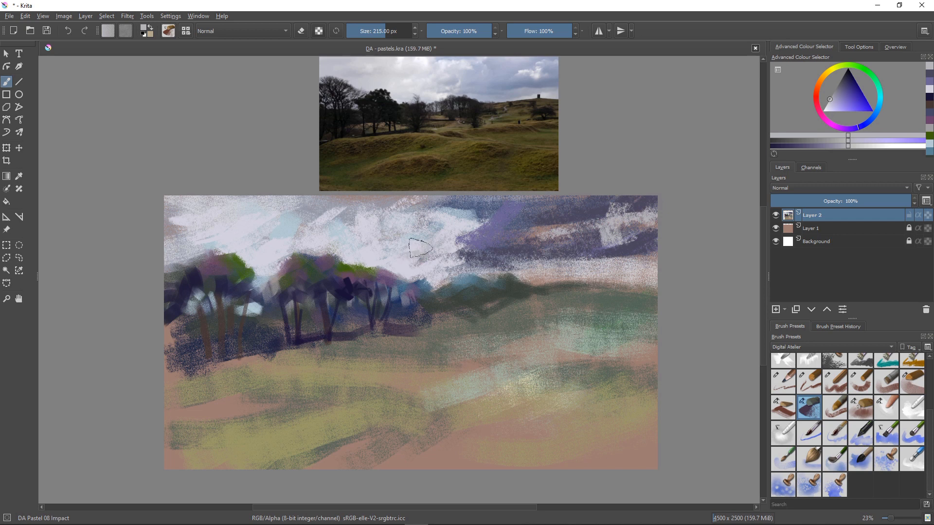
Finish the pale grey clouds above the central trees, and sample a dark muted purple and paint it into the middle trees.
{"action": "mouse_move", "coordinate": [392, 253]}
{"action": "left_mouse_down"}
{"action": "mouse_move", "coordinate": [433, 262]}
{"action": "mouse_move", "coordinate": [418, 265]}
{"action": "left_mouse_up"}
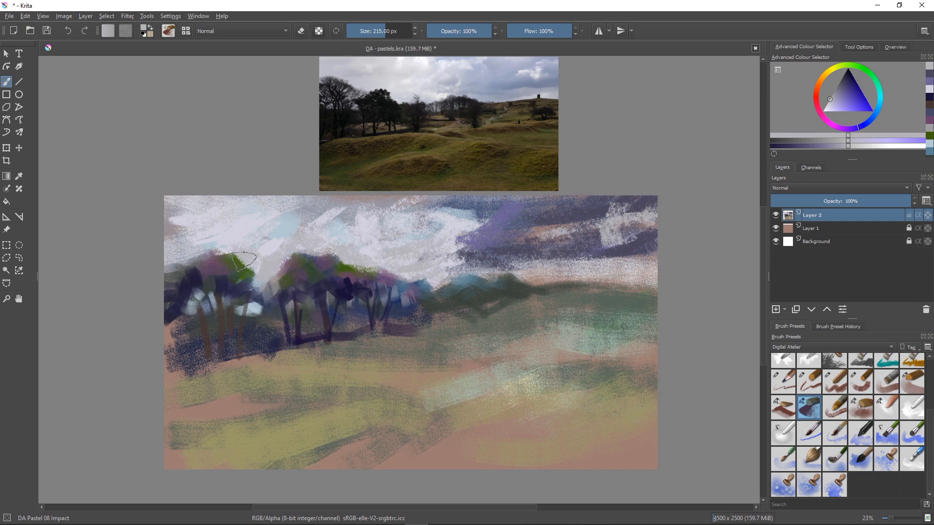
{"action": "left_click", "coordinate": [265, 280], "text": "ctrl"}
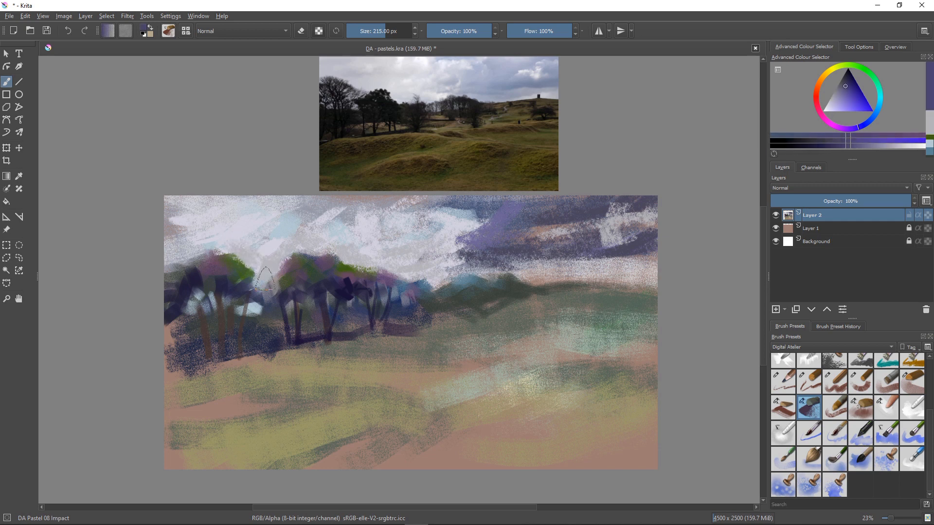
{"action": "left_click", "coordinate": [346, 285]}
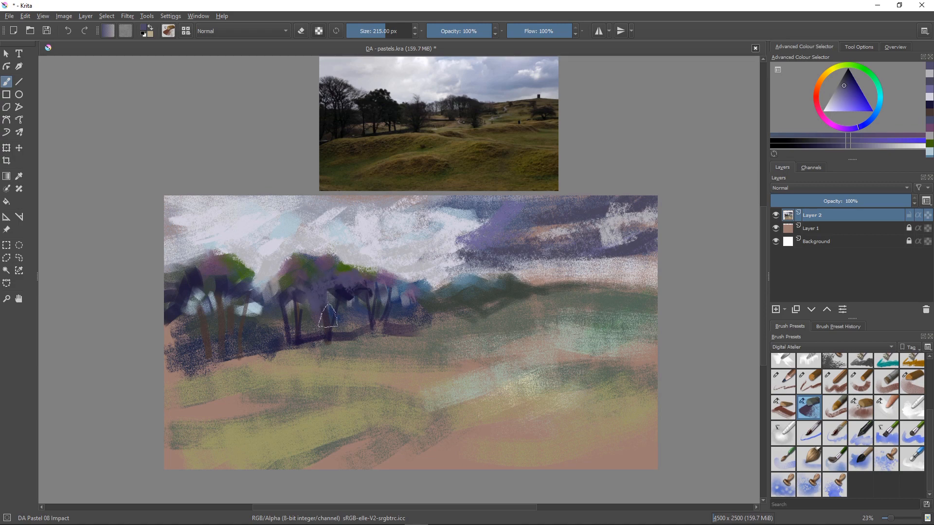
{"action": "left_click", "coordinate": [285, 296]}
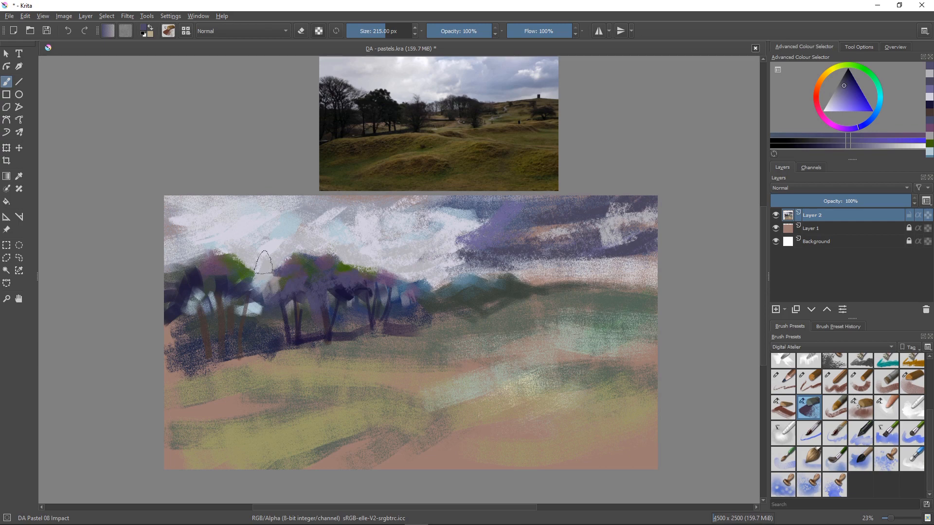
Choose a dark green and a greyer dark green and paint leafy foliage across the crowns of the middle trees.
{"action": "left_click", "coordinate": [858, 66]}
{"action": "left_click", "coordinate": [850, 79]}
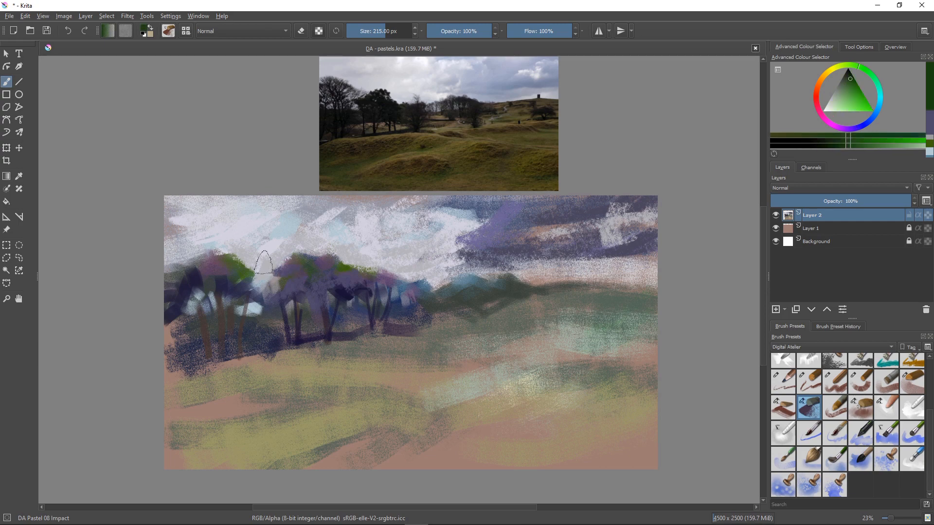
{"action": "mouse_move", "coordinate": [298, 259]}
{"action": "left_mouse_down"}
{"action": "mouse_move", "coordinate": [317, 273]}
{"action": "mouse_move", "coordinate": [279, 274]}
{"action": "mouse_move", "coordinate": [309, 327]}
{"action": "mouse_move", "coordinate": [335, 287]}
{"action": "mouse_move", "coordinate": [324, 293]}
{"action": "mouse_move", "coordinate": [324, 267]}
{"action": "mouse_move", "coordinate": [354, 272]}
{"action": "mouse_move", "coordinate": [319, 292]}
{"action": "mouse_move", "coordinate": [347, 289]}
{"action": "mouse_move", "coordinate": [330, 270]}
{"action": "mouse_move", "coordinate": [347, 280]}
{"action": "mouse_move", "coordinate": [328, 274]}
{"action": "mouse_move", "coordinate": [340, 286]}
{"action": "mouse_move", "coordinate": [348, 273]}
{"action": "mouse_move", "coordinate": [364, 275]}
{"action": "mouse_move", "coordinate": [378, 311]}
{"action": "mouse_move", "coordinate": [404, 287]}
{"action": "mouse_move", "coordinate": [457, 294]}
{"action": "left_mouse_up"}
{"action": "left_click", "coordinate": [842, 79]}
{"action": "mouse_move", "coordinate": [382, 280]}
{"action": "left_mouse_down"}
{"action": "mouse_move", "coordinate": [392, 301]}
{"action": "mouse_move", "coordinate": [402, 333]}
{"action": "mouse_move", "coordinate": [375, 323]}
{"action": "mouse_move", "coordinate": [367, 336]}
{"action": "mouse_move", "coordinate": [391, 352]}
{"action": "mouse_move", "coordinate": [376, 333]}
{"action": "mouse_move", "coordinate": [384, 292]}
{"action": "mouse_move", "coordinate": [395, 295]}
{"action": "mouse_move", "coordinate": [390, 304]}
{"action": "mouse_move", "coordinate": [381, 281]}
{"action": "mouse_move", "coordinate": [366, 298]}
{"action": "left_mouse_up"}
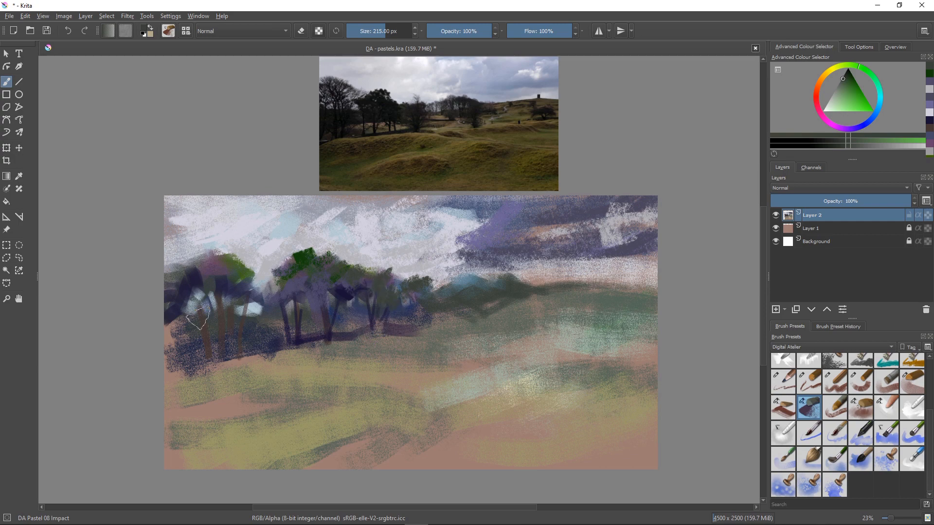
Cover the crowns of the left-hand trees with greyish dark green foliage and extend it down between the trunks.
{"action": "mouse_move", "coordinate": [203, 258]}
{"action": "left_mouse_down"}
{"action": "mouse_move", "coordinate": [219, 278]}
{"action": "mouse_move", "coordinate": [230, 256]}
{"action": "mouse_move", "coordinate": [242, 265]}
{"action": "mouse_move", "coordinate": [233, 274]}
{"action": "mouse_move", "coordinate": [234, 264]}
{"action": "mouse_move", "coordinate": [250, 285]}
{"action": "left_mouse_up"}
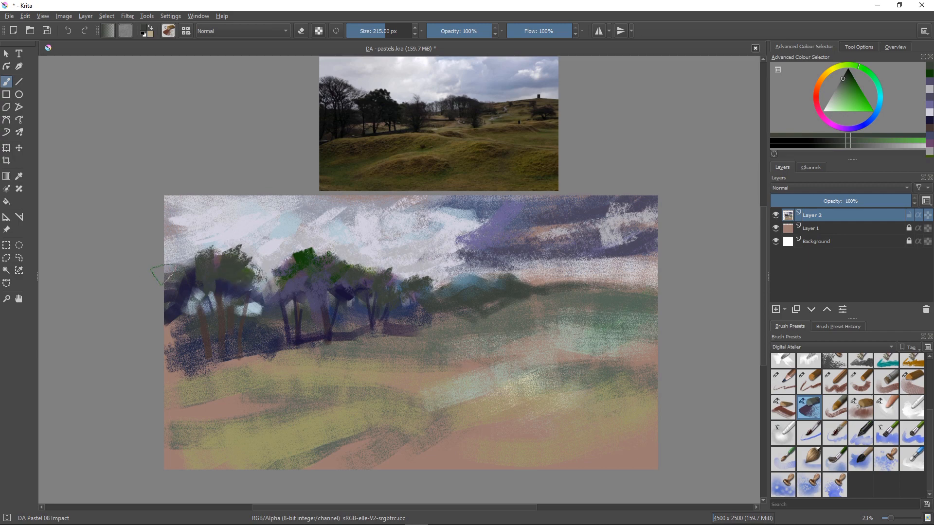
{"action": "mouse_move", "coordinate": [160, 274]}
{"action": "left_mouse_down"}
{"action": "mouse_move", "coordinate": [190, 251]}
{"action": "mouse_move", "coordinate": [177, 277]}
{"action": "mouse_move", "coordinate": [192, 271]}
{"action": "mouse_move", "coordinate": [174, 269]}
{"action": "left_mouse_up"}
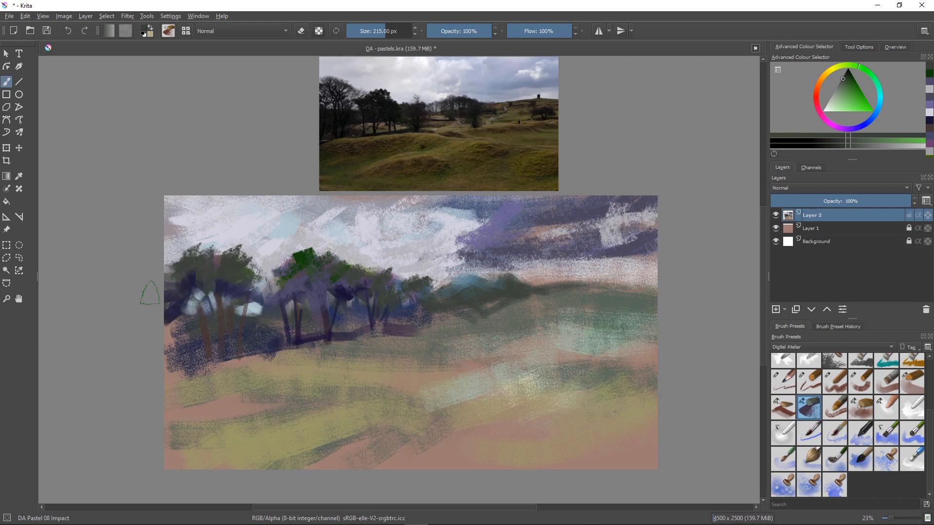
{"action": "left_click_drag", "start_coordinate": [229, 290], "coordinate": [225, 321]}
{"action": "left_click_drag", "start_coordinate": [198, 284], "coordinate": [195, 306]}
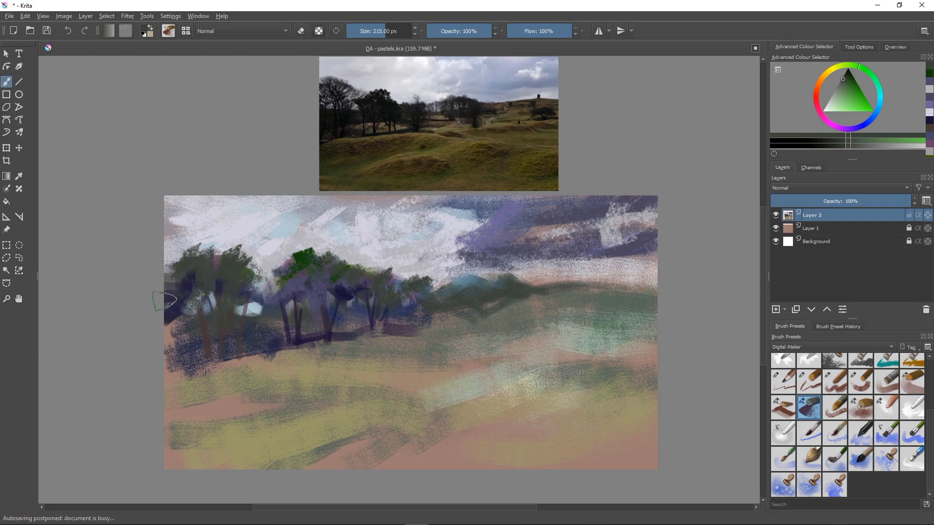
Sample dark navy from the left edge and paint shadows into the middle trees and the undergrowth below the left-hand trees.
{"action": "left_click", "coordinate": [163, 299], "text": "ctrl"}
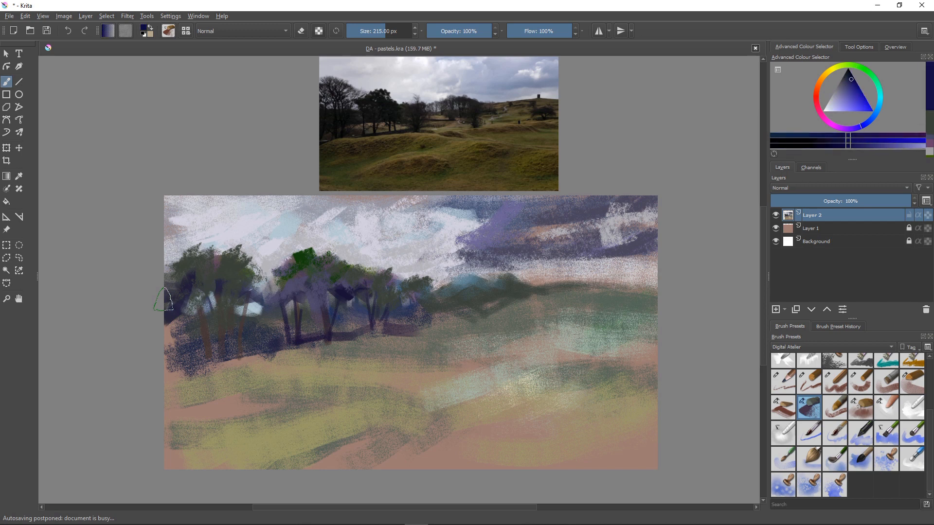
{"action": "mouse_move", "coordinate": [300, 270]}
{"action": "left_mouse_down"}
{"action": "mouse_move", "coordinate": [280, 287]}
{"action": "mouse_move", "coordinate": [295, 299]}
{"action": "mouse_move", "coordinate": [323, 276]}
{"action": "mouse_move", "coordinate": [327, 296]}
{"action": "mouse_move", "coordinate": [347, 276]}
{"action": "mouse_move", "coordinate": [376, 285]}
{"action": "mouse_move", "coordinate": [390, 311]}
{"action": "left_mouse_up"}
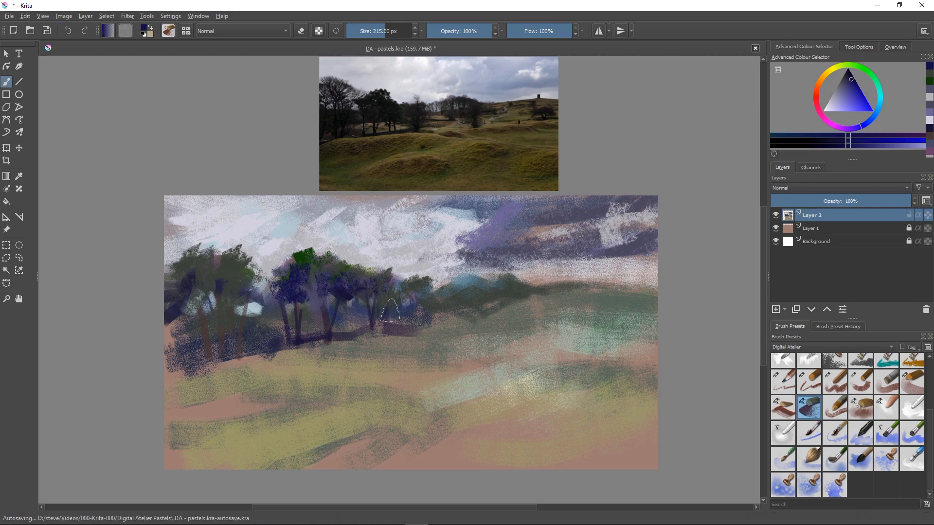
{"action": "mouse_move", "coordinate": [181, 318]}
{"action": "left_mouse_down"}
{"action": "mouse_move", "coordinate": [197, 349]}
{"action": "mouse_move", "coordinate": [183, 328]}
{"action": "mouse_move", "coordinate": [186, 346]}
{"action": "mouse_move", "coordinate": [193, 328]}
{"action": "mouse_move", "coordinate": [203, 347]}
{"action": "mouse_move", "coordinate": [193, 331]}
{"action": "mouse_move", "coordinate": [204, 315]}
{"action": "mouse_move", "coordinate": [194, 311]}
{"action": "mouse_move", "coordinate": [212, 314]}
{"action": "mouse_move", "coordinate": [216, 344]}
{"action": "left_mouse_up"}
Reduce the brush size to 84 px and add navy strokes to the undergrowth between the left-hand and middle trees.
{"action": "key", "text": "bracketleft"}
{"action": "key", "text": "bracketleft"}
{"action": "key", "text": "bracketleft"}
{"action": "key", "text": "bracketleft"}
{"action": "key", "text": "bracketleft"}
{"action": "key", "text": "bracketleft"}
{"action": "key", "text": "bracketleft"}
{"action": "key", "text": "bracketleft"}
{"action": "key", "text": "bracketleft"}
{"action": "key", "text": "bracketleft"}
{"action": "key", "text": "bracketleft"}
{"action": "key", "text": "bracketleft"}
{"action": "key", "text": "bracketleft"}
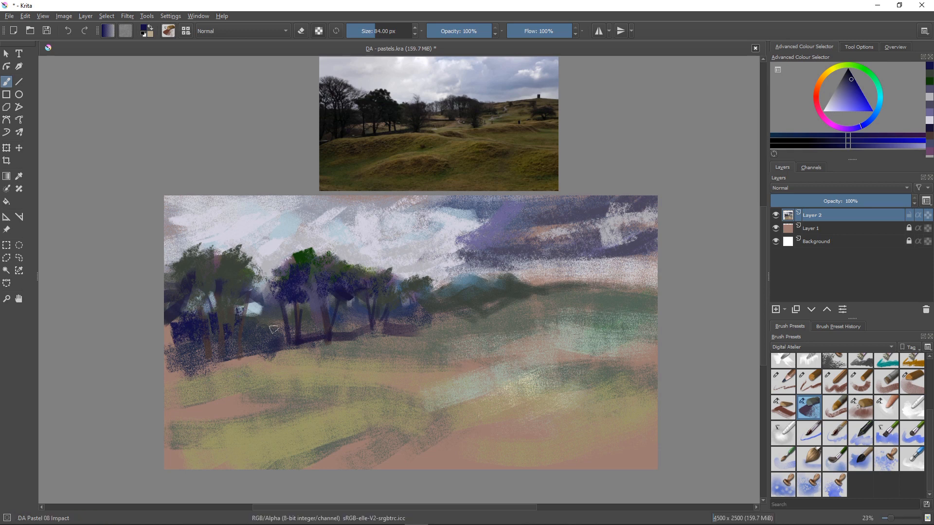
{"action": "left_click_drag", "start_coordinate": [278, 315], "coordinate": [280, 325]}
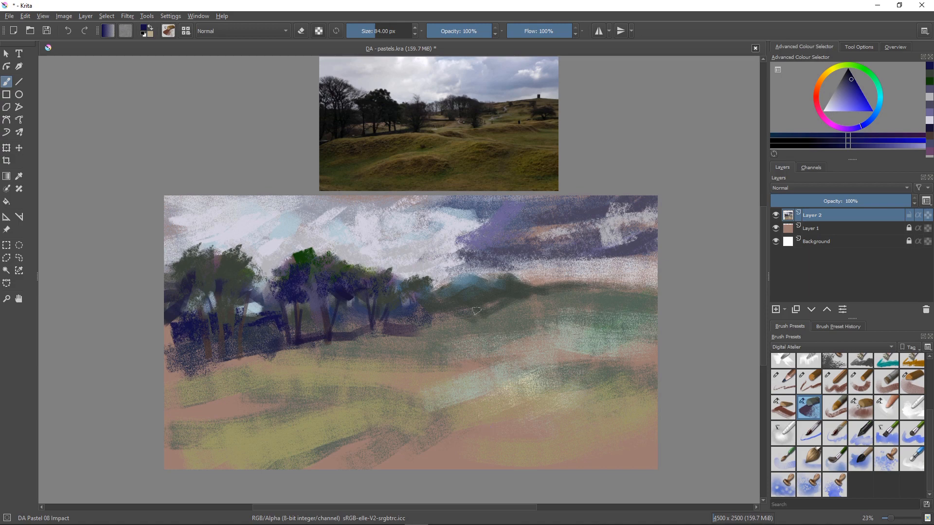
Paint a row of distant navy trees with a 201 px brush and add light lavender gaps in it with a 44 px brush.
{"action": "key", "text": "bracketright"}
{"action": "key", "text": "bracketright"}
{"action": "key", "text": "bracketright"}
{"action": "key", "text": "bracketright"}
{"action": "key", "text": "bracketright"}
{"action": "key", "text": "bracketright"}
{"action": "key", "text": "bracketright"}
{"action": "key", "text": "bracketright"}
{"action": "key", "text": "bracketright"}
{"action": "key", "text": "bracketright"}
{"action": "key", "text": "bracketright"}
{"action": "key", "text": "bracketright"}
{"action": "mouse_move", "coordinate": [469, 284]}
{"action": "left_mouse_down"}
{"action": "mouse_move", "coordinate": [425, 293]}
{"action": "mouse_move", "coordinate": [480, 300]}
{"action": "mouse_move", "coordinate": [481, 281]}
{"action": "mouse_move", "coordinate": [494, 301]}
{"action": "mouse_move", "coordinate": [503, 285]}
{"action": "mouse_move", "coordinate": [548, 292]}
{"action": "left_mouse_up"}
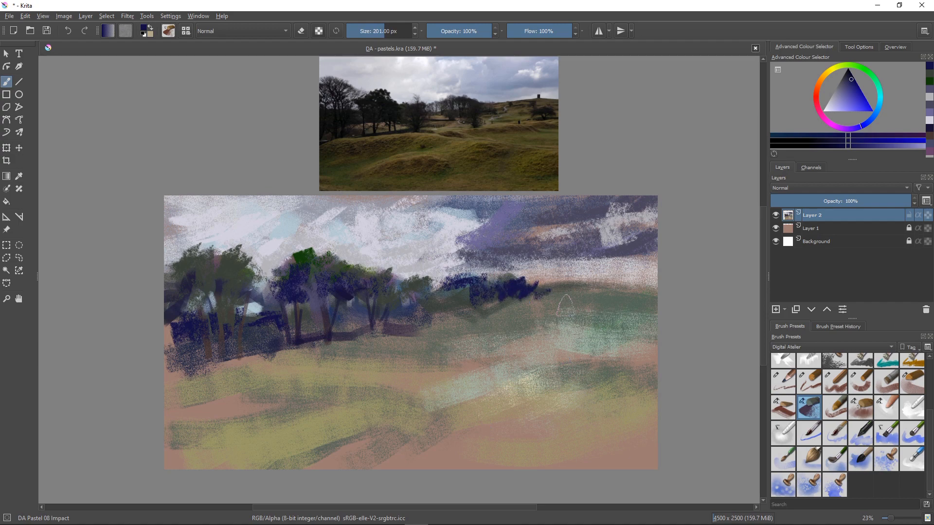
{"action": "mouse_move", "coordinate": [455, 291]}
{"action": "left_mouse_down"}
{"action": "mouse_move", "coordinate": [462, 286]}
{"action": "mouse_move", "coordinate": [441, 285]}
{"action": "left_mouse_up"}
{"action": "left_click", "coordinate": [463, 284], "text": "ctrl"}
{"action": "left_click_drag", "start_coordinate": [510, 292], "coordinate": [509, 295]}
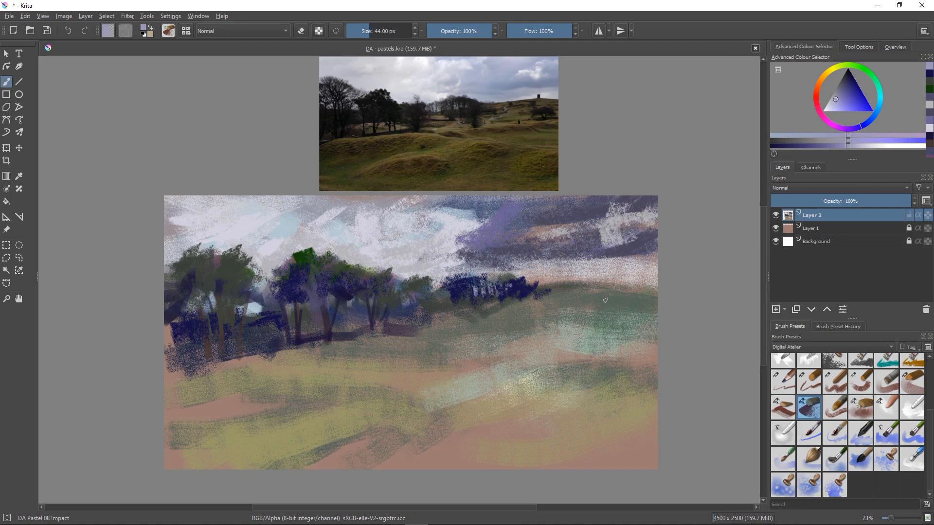
Choose a muted green, enlarge the brush to 444 px and paint the distant hill and the grass band below the left-hand trees.
{"action": "left_click", "coordinate": [857, 66]}
{"action": "left_click", "coordinate": [842, 84]}
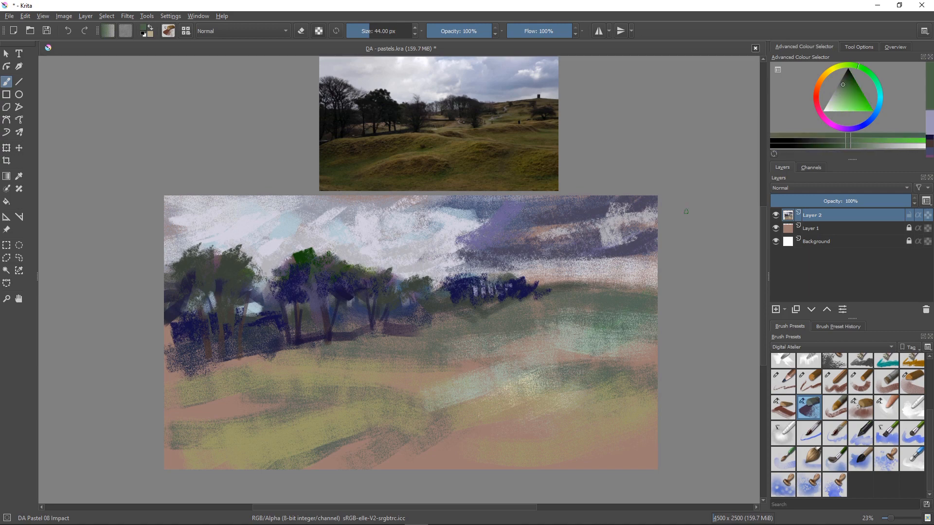
{"action": "key", "text": "bracketright"}
{"action": "key", "text": "bracketright"}
{"action": "key", "text": "bracketright"}
{"action": "key", "text": "bracketright"}
{"action": "key", "text": "bracketright"}
{"action": "key", "text": "bracketright"}
{"action": "key", "text": "bracketright"}
{"action": "key", "text": "bracketright"}
{"action": "key", "text": "bracketright"}
{"action": "key", "text": "bracketright"}
{"action": "key", "text": "bracketright"}
{"action": "key", "text": "bracketright"}
{"action": "key", "text": "bracketright"}
{"action": "key", "text": "bracketright"}
{"action": "key", "text": "bracketright"}
{"action": "key", "text": "bracketright"}
{"action": "key", "text": "bracketright"}
{"action": "key", "text": "bracketright"}
{"action": "key", "text": "bracketright"}
{"action": "key", "text": "bracketright"}
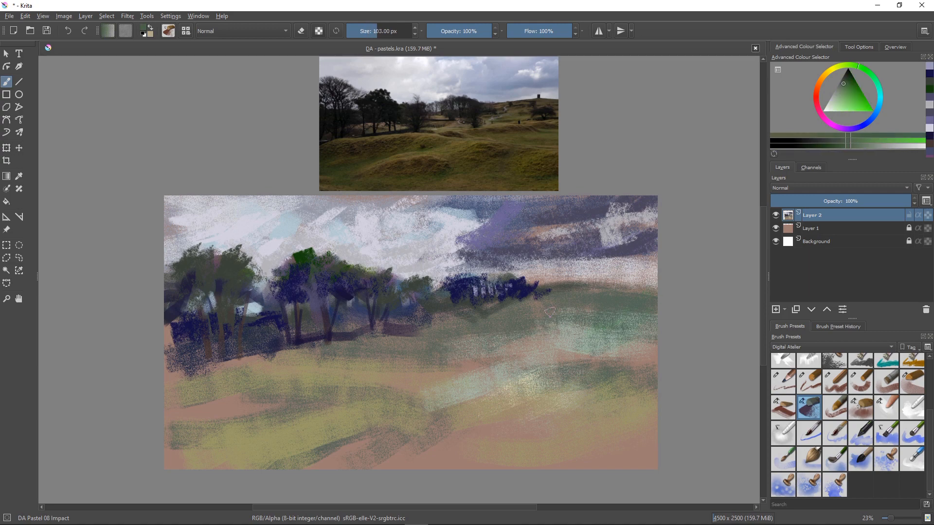
{"action": "mouse_move", "coordinate": [594, 304]}
{"action": "left_mouse_down"}
{"action": "mouse_move", "coordinate": [653, 295]}
{"action": "mouse_move", "coordinate": [588, 310]}
{"action": "mouse_move", "coordinate": [602, 302]}
{"action": "mouse_move", "coordinate": [539, 311]}
{"action": "mouse_move", "coordinate": [538, 300]}
{"action": "mouse_move", "coordinate": [486, 334]}
{"action": "mouse_move", "coordinate": [535, 304]}
{"action": "mouse_move", "coordinate": [437, 338]}
{"action": "mouse_move", "coordinate": [473, 327]}
{"action": "mouse_move", "coordinate": [475, 311]}
{"action": "mouse_move", "coordinate": [429, 314]}
{"action": "left_mouse_up"}
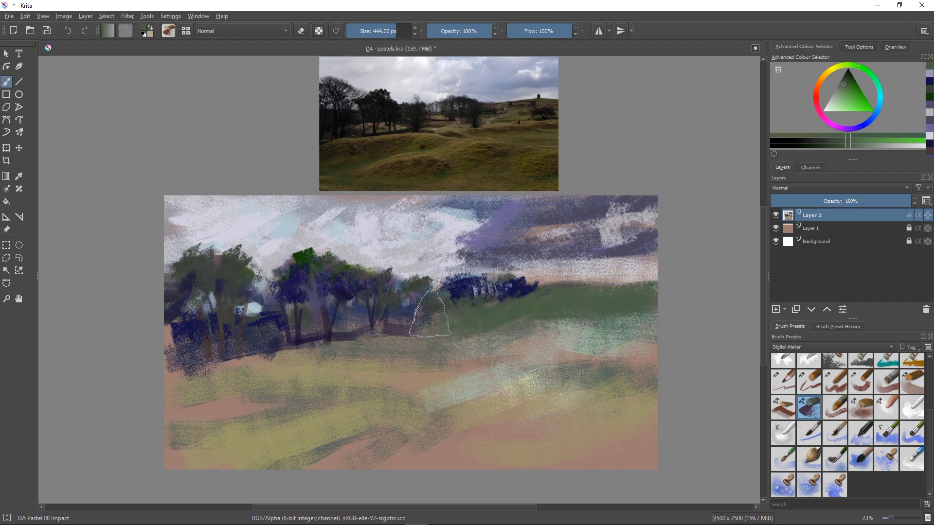
{"action": "mouse_move", "coordinate": [401, 344]}
{"action": "left_mouse_down"}
{"action": "mouse_move", "coordinate": [319, 356]}
{"action": "mouse_move", "coordinate": [304, 367]}
{"action": "mouse_move", "coordinate": [327, 382]}
{"action": "mouse_move", "coordinate": [289, 374]}
{"action": "mouse_move", "coordinate": [325, 367]}
{"action": "mouse_move", "coordinate": [275, 380]}
{"action": "mouse_move", "coordinate": [277, 368]}
{"action": "mouse_move", "coordinate": [248, 366]}
{"action": "mouse_move", "coordinate": [279, 359]}
{"action": "mouse_move", "coordinate": [212, 382]}
{"action": "mouse_move", "coordinate": [234, 374]}
{"action": "mouse_move", "coordinate": [153, 384]}
{"action": "left_mouse_up"}
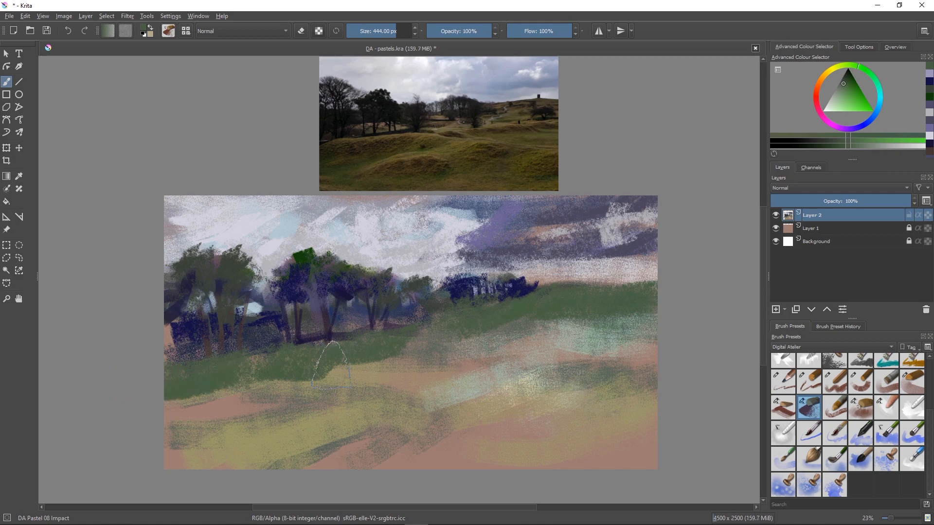
Choose a pale yellow and paint sunlit grass along the tops of the left and right foreground mounds.
{"action": "left_click", "coordinate": [833, 68]}
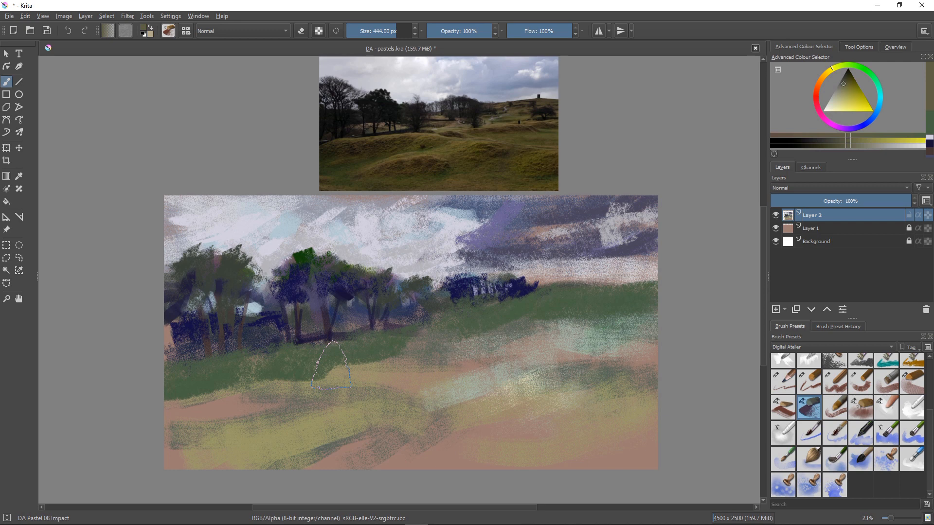
{"action": "left_click", "coordinate": [840, 103]}
{"action": "mouse_move", "coordinate": [375, 356]}
{"action": "left_mouse_down"}
{"action": "mouse_move", "coordinate": [311, 380]}
{"action": "mouse_move", "coordinate": [316, 387]}
{"action": "mouse_move", "coordinate": [336, 366]}
{"action": "mouse_move", "coordinate": [270, 380]}
{"action": "mouse_move", "coordinate": [308, 378]}
{"action": "mouse_move", "coordinate": [257, 374]}
{"action": "mouse_move", "coordinate": [178, 415]}
{"action": "mouse_move", "coordinate": [309, 386]}
{"action": "mouse_move", "coordinate": [380, 358]}
{"action": "mouse_move", "coordinate": [459, 362]}
{"action": "mouse_move", "coordinate": [562, 338]}
{"action": "mouse_move", "coordinate": [501, 332]}
{"action": "mouse_move", "coordinate": [451, 363]}
{"action": "mouse_move", "coordinate": [496, 332]}
{"action": "mouse_move", "coordinate": [389, 385]}
{"action": "mouse_move", "coordinate": [397, 395]}
{"action": "mouse_move", "coordinate": [536, 325]}
{"action": "mouse_move", "coordinate": [613, 328]}
{"action": "mouse_move", "coordinate": [647, 311]}
{"action": "left_mouse_up"}
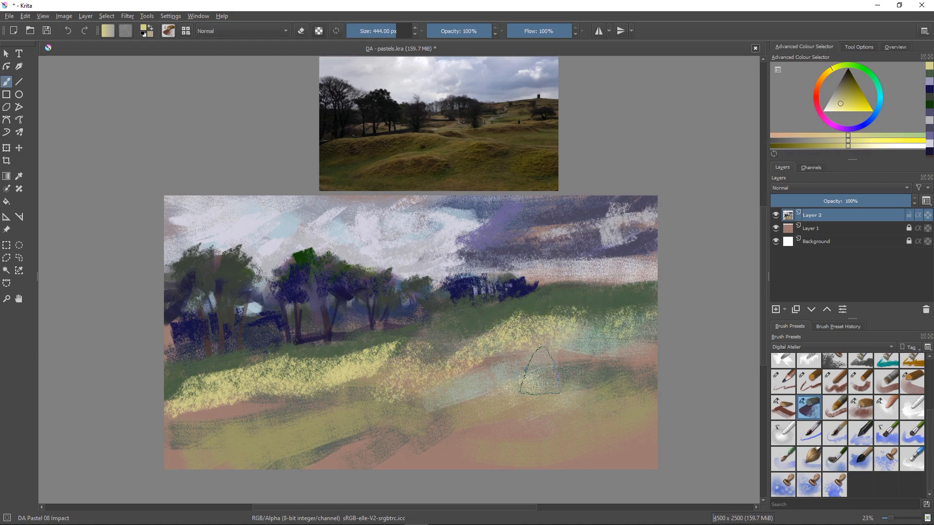
Choose a dark olive yellow and paint sloping strokes below the pale highlights on the right and left mounds.
{"action": "left_click_drag", "start_coordinate": [848, 91], "coordinate": [851, 89]}
{"action": "mouse_move", "coordinate": [540, 370]}
{"action": "left_mouse_down"}
{"action": "mouse_move", "coordinate": [518, 361]}
{"action": "mouse_move", "coordinate": [522, 347]}
{"action": "mouse_move", "coordinate": [647, 334]}
{"action": "left_mouse_up"}
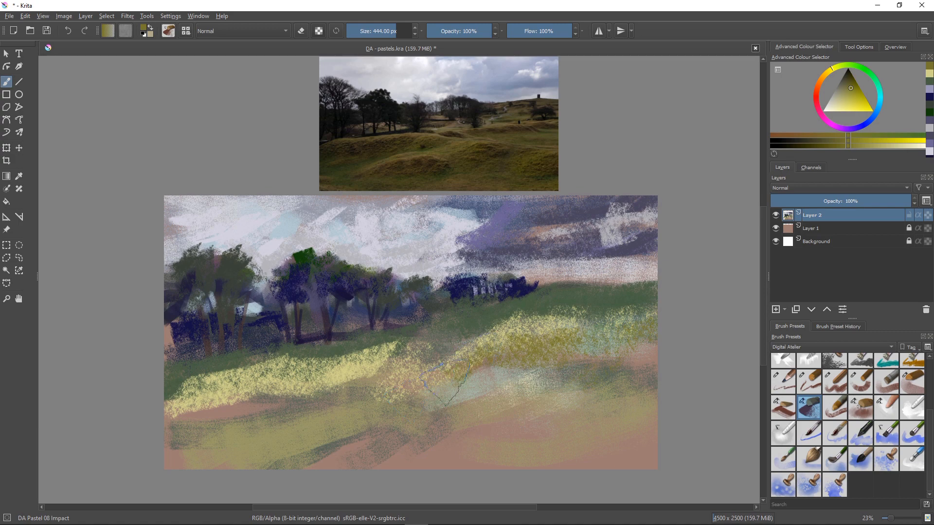
{"action": "mouse_move", "coordinate": [379, 348]}
{"action": "left_mouse_down"}
{"action": "mouse_move", "coordinate": [369, 372]}
{"action": "mouse_move", "coordinate": [292, 414]}
{"action": "left_mouse_up"}
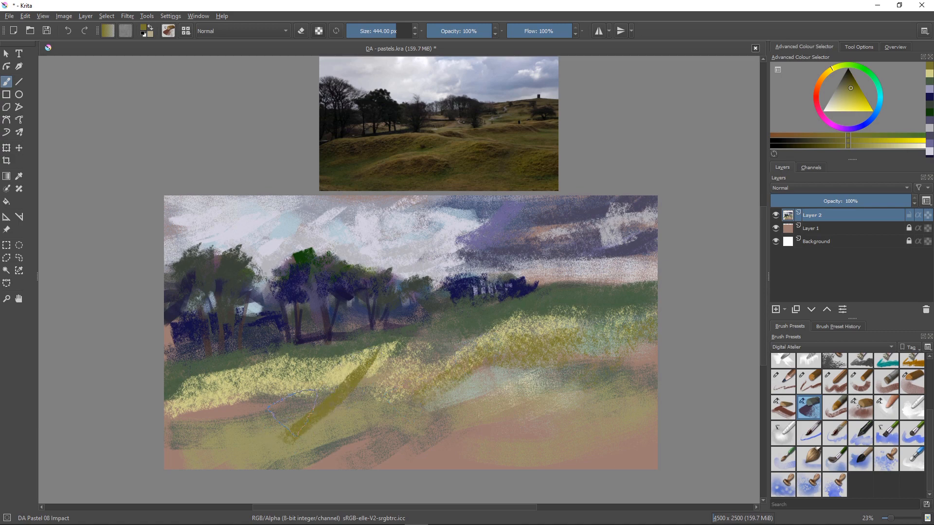
{"action": "mouse_move", "coordinate": [338, 374]}
{"action": "left_mouse_down"}
{"action": "mouse_move", "coordinate": [260, 410]}
{"action": "mouse_move", "coordinate": [301, 390]}
{"action": "mouse_move", "coordinate": [311, 395]}
{"action": "mouse_move", "coordinate": [236, 395]}
{"action": "mouse_move", "coordinate": [274, 422]}
{"action": "mouse_move", "coordinate": [230, 396]}
{"action": "mouse_move", "coordinate": [173, 452]}
{"action": "left_mouse_up"}
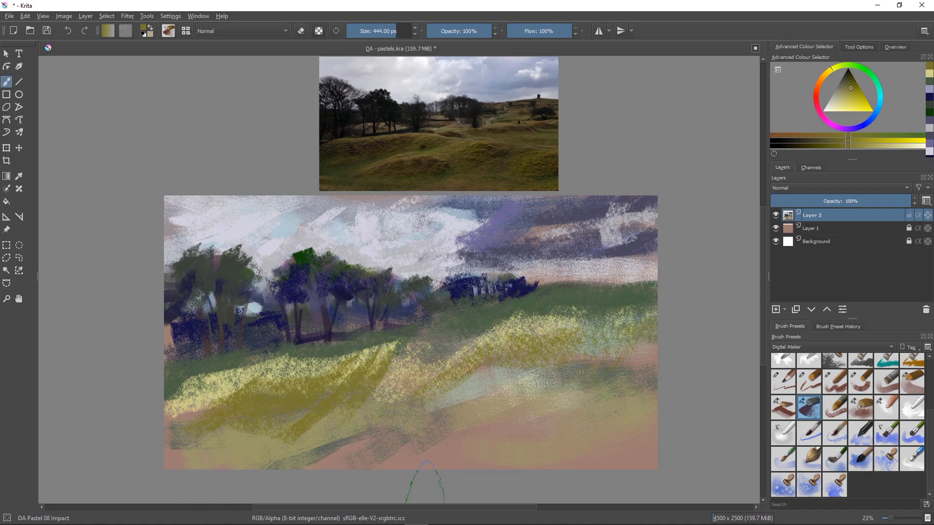
Extend the olive strokes over the central and right-hand foreground slopes.
{"action": "mouse_move", "coordinate": [531, 381]}
{"action": "left_mouse_down"}
{"action": "mouse_move", "coordinate": [465, 403]}
{"action": "mouse_move", "coordinate": [541, 366]}
{"action": "mouse_move", "coordinate": [510, 399]}
{"action": "mouse_move", "coordinate": [545, 359]}
{"action": "mouse_move", "coordinate": [538, 381]}
{"action": "mouse_move", "coordinate": [554, 391]}
{"action": "mouse_move", "coordinate": [572, 375]}
{"action": "mouse_move", "coordinate": [526, 393]}
{"action": "left_mouse_up"}
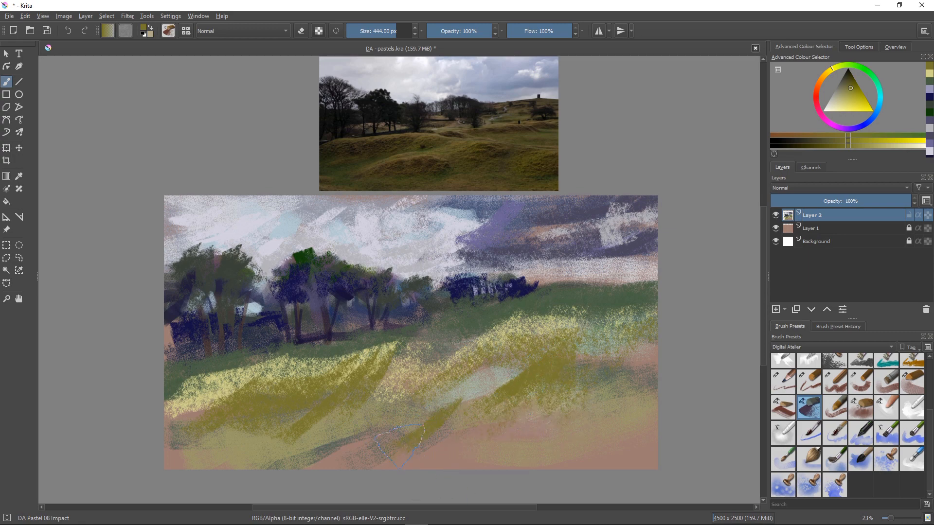
{"action": "mouse_move", "coordinate": [449, 399]}
{"action": "left_mouse_down"}
{"action": "mouse_move", "coordinate": [467, 428]}
{"action": "mouse_move", "coordinate": [491, 428]}
{"action": "mouse_move", "coordinate": [510, 447]}
{"action": "left_mouse_up"}
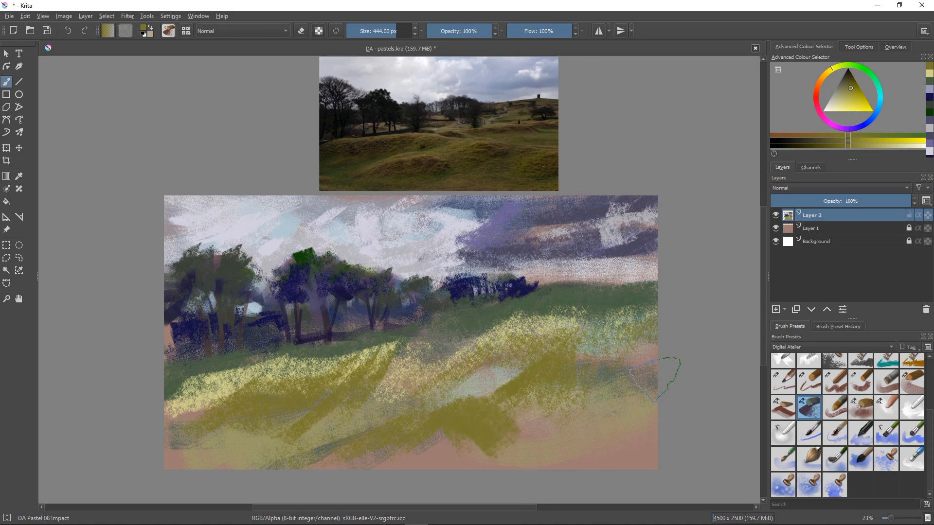
{"action": "mouse_move", "coordinate": [654, 379]}
{"action": "left_mouse_down"}
{"action": "mouse_move", "coordinate": [589, 420]}
{"action": "mouse_move", "coordinate": [630, 437]}
{"action": "left_mouse_up"}
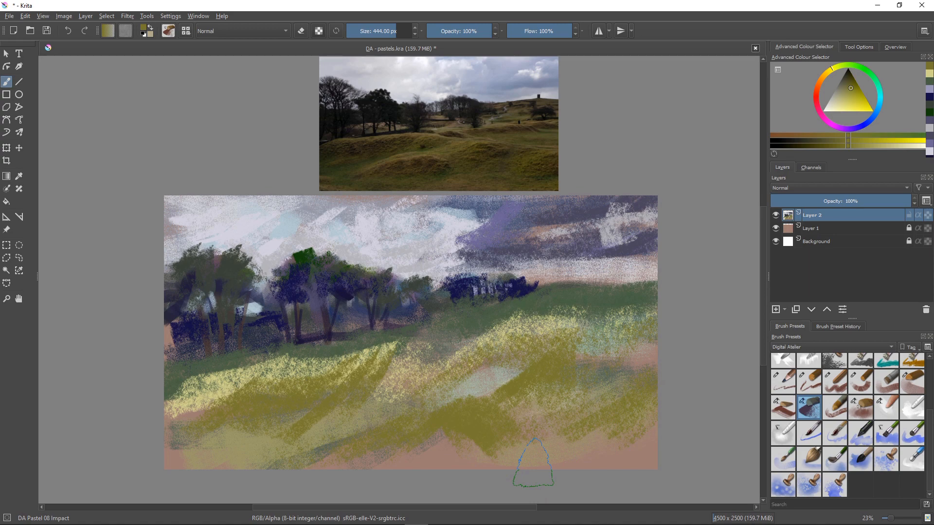
Pick a reddish brown and paint it across the lower central foreground and beneath the pale yellow highlights on both mounds.
{"action": "left_click", "coordinate": [534, 462], "text": "ctrl"}
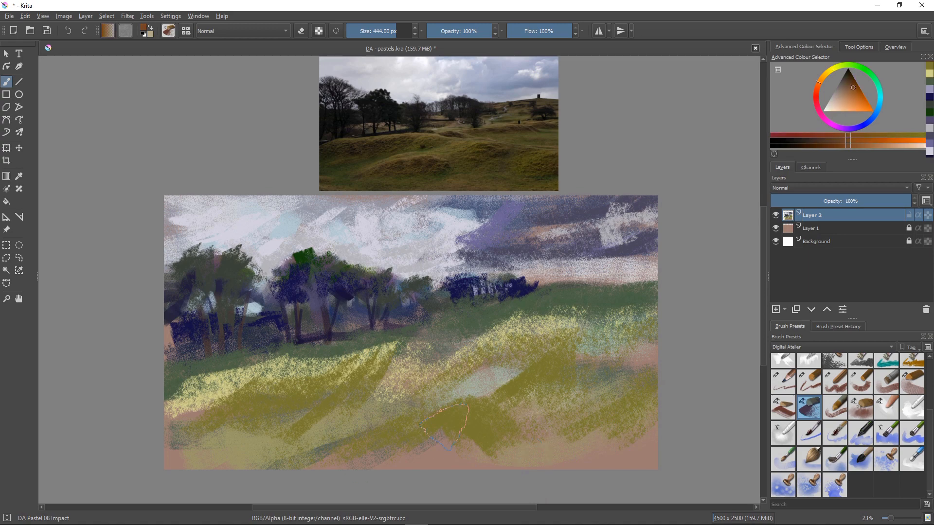
{"action": "mouse_move", "coordinate": [458, 413]}
{"action": "left_mouse_down"}
{"action": "mouse_move", "coordinate": [407, 445]}
{"action": "mouse_move", "coordinate": [486, 428]}
{"action": "mouse_move", "coordinate": [470, 408]}
{"action": "mouse_move", "coordinate": [316, 457]}
{"action": "left_mouse_up"}
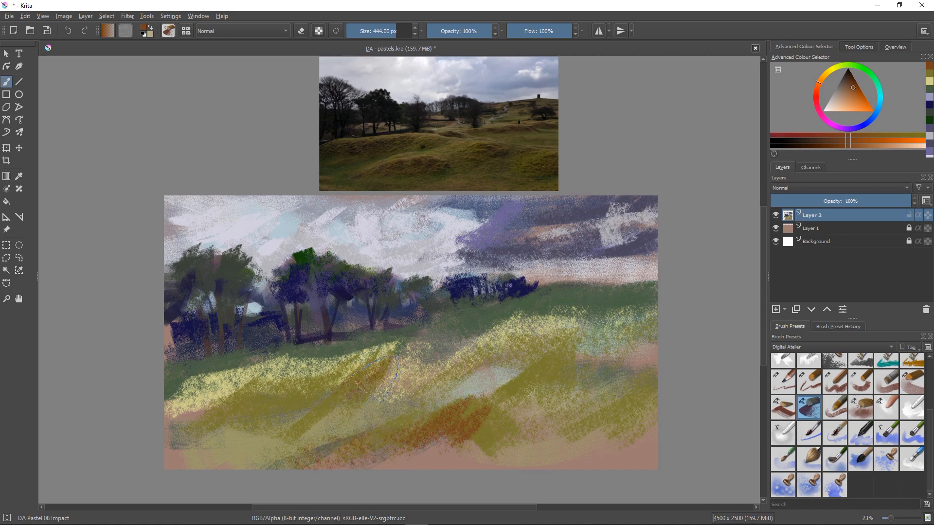
{"action": "mouse_move", "coordinate": [349, 393]}
{"action": "left_mouse_down"}
{"action": "mouse_move", "coordinate": [311, 382]}
{"action": "mouse_move", "coordinate": [175, 403]}
{"action": "left_mouse_up"}
{"action": "mouse_move", "coordinate": [511, 347]}
{"action": "left_mouse_down"}
{"action": "mouse_move", "coordinate": [457, 374]}
{"action": "mouse_move", "coordinate": [367, 396]}
{"action": "mouse_move", "coordinate": [382, 389]}
{"action": "left_mouse_up"}
{"action": "mouse_move", "coordinate": [498, 358]}
{"action": "left_mouse_down"}
{"action": "mouse_move", "coordinate": [545, 351]}
{"action": "mouse_move", "coordinate": [586, 355]}
{"action": "left_mouse_up"}
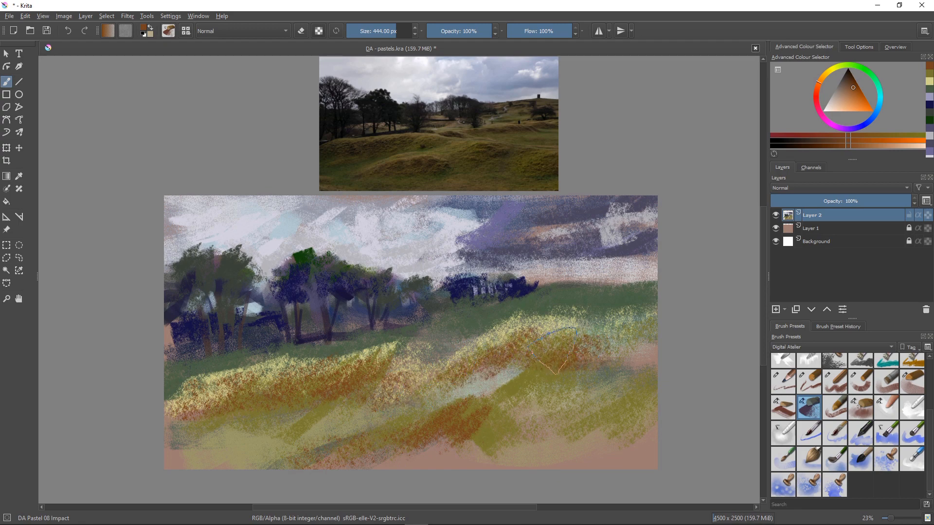
Reduce the brush size to 165 px and add reddish brown accents to the distant hill, middle trees and ground below the trees.
{"action": "key", "text": "["}
{"action": "key", "text": "["}
{"action": "key", "text": "["}
{"action": "key", "text": "["}
{"action": "key", "text": "["}
{"action": "key", "text": "["}
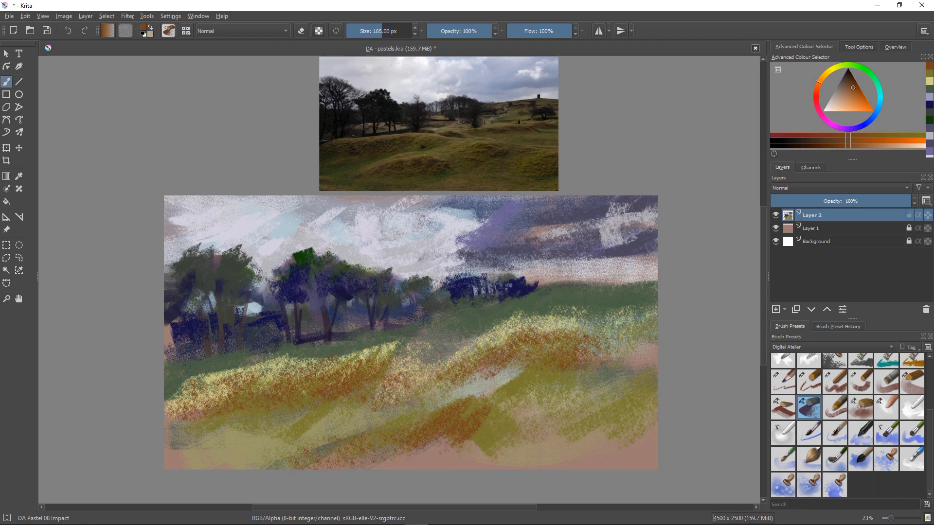
{"action": "left_click_drag", "start_coordinate": [652, 318], "coordinate": [610, 329]}
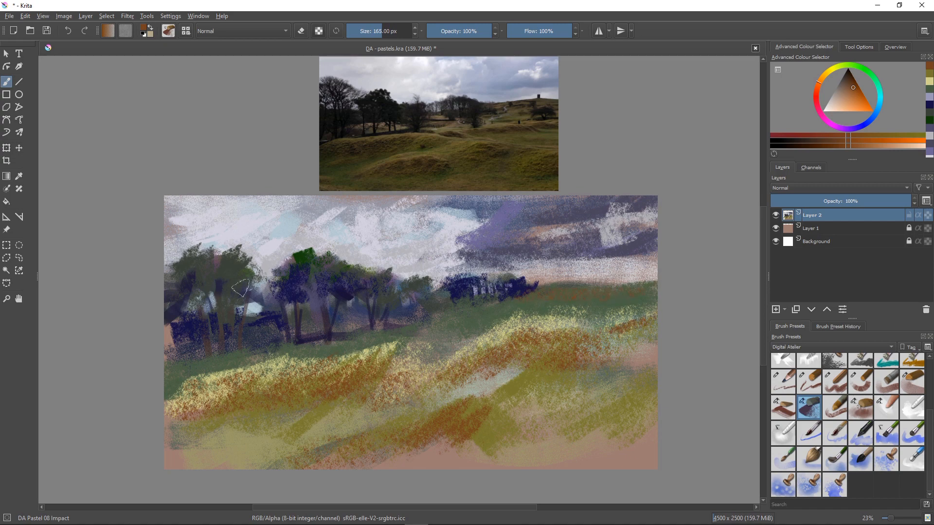
{"action": "left_click_drag", "start_coordinate": [323, 265], "coordinate": [338, 284]}
{"action": "mouse_move", "coordinate": [362, 326]}
{"action": "left_mouse_down"}
{"action": "mouse_move", "coordinate": [339, 328]}
{"action": "mouse_move", "coordinate": [366, 316]}
{"action": "mouse_move", "coordinate": [348, 324]}
{"action": "mouse_move", "coordinate": [388, 334]}
{"action": "mouse_move", "coordinate": [398, 321]}
{"action": "mouse_move", "coordinate": [390, 321]}
{"action": "mouse_move", "coordinate": [432, 305]}
{"action": "mouse_move", "coordinate": [501, 300]}
{"action": "mouse_move", "coordinate": [452, 326]}
{"action": "mouse_move", "coordinate": [474, 319]}
{"action": "left_mouse_up"}
{"action": "mouse_move", "coordinate": [278, 348]}
{"action": "left_mouse_down"}
{"action": "mouse_move", "coordinate": [250, 348]}
{"action": "mouse_move", "coordinate": [271, 342]}
{"action": "left_mouse_up"}
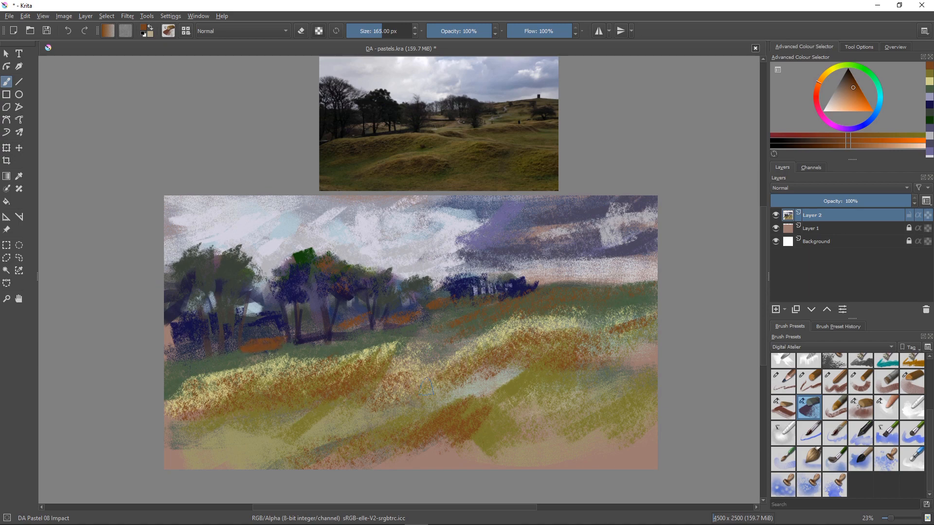
Choose a dark blue-violet and paint shadow strokes over the orange patch and base of the left-hand trees.
{"action": "left_click_drag", "start_coordinate": [853, 88], "coordinate": [864, 123]}
{"action": "left_click", "coordinate": [856, 89]}
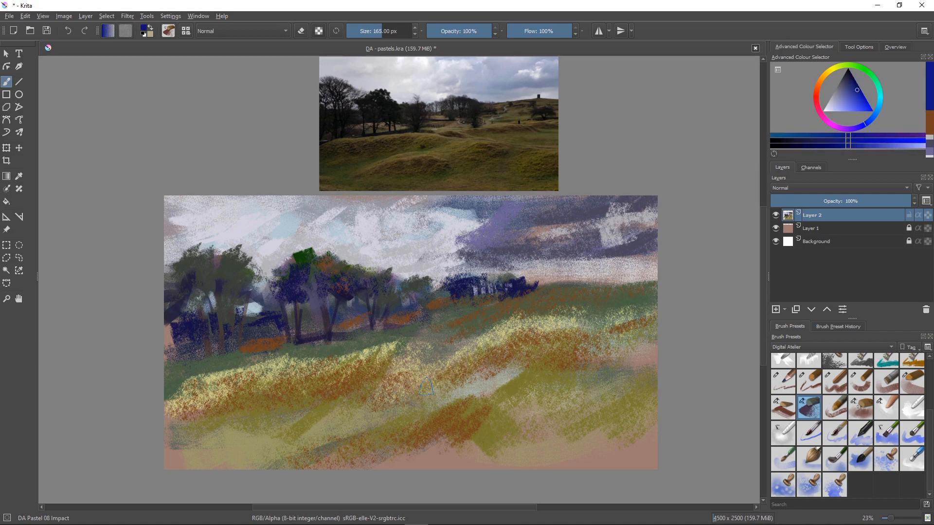
{"action": "left_click_drag", "start_coordinate": [864, 124], "coordinate": [856, 128]}
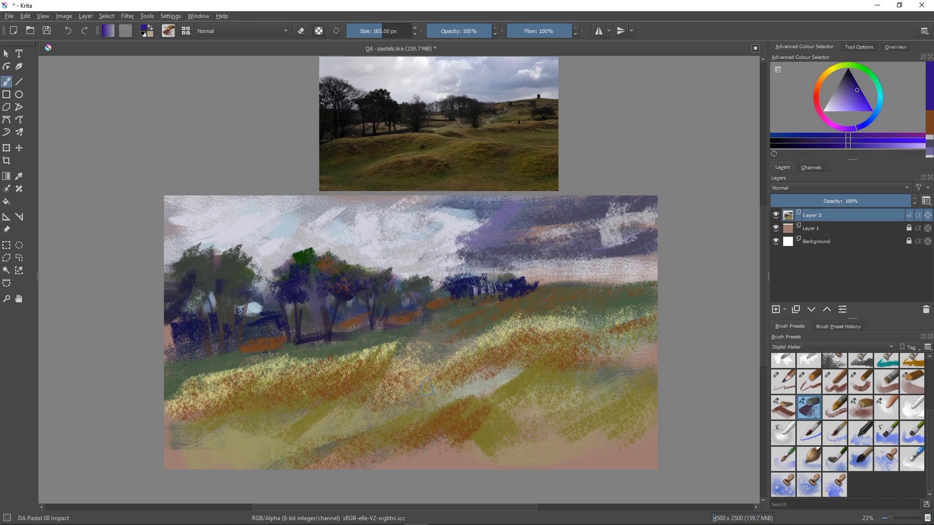
{"action": "left_click", "coordinate": [854, 83]}
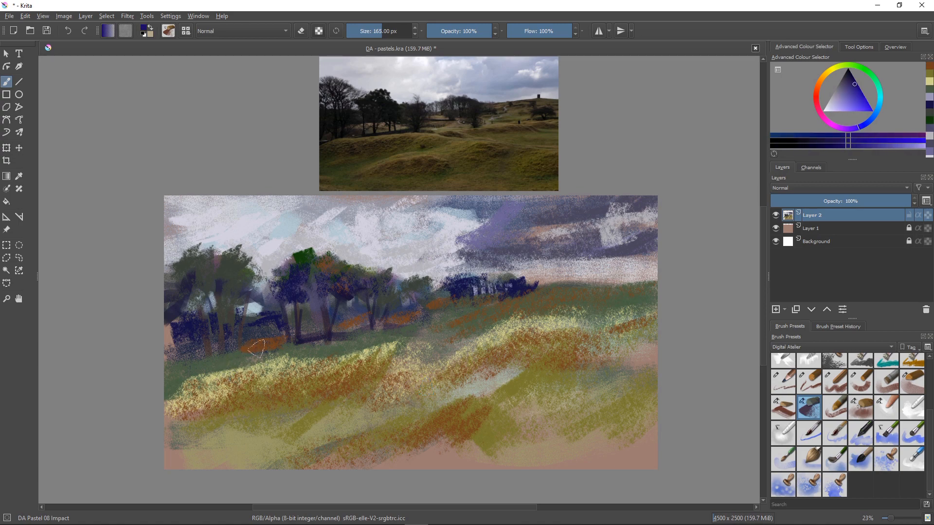
{"action": "mouse_move", "coordinate": [256, 347]}
{"action": "left_mouse_down"}
{"action": "mouse_move", "coordinate": [206, 362]}
{"action": "mouse_move", "coordinate": [262, 347]}
{"action": "mouse_move", "coordinate": [194, 351]}
{"action": "mouse_move", "coordinate": [202, 332]}
{"action": "left_mouse_up"}
Pick a near-black blue, reduce the brush size to 63 px and paint the left-hand trunks and a thin shadow line beneath the trees toward the centre.
{"action": "left_click", "coordinate": [851, 75]}
{"action": "key", "text": "bracketleft"}
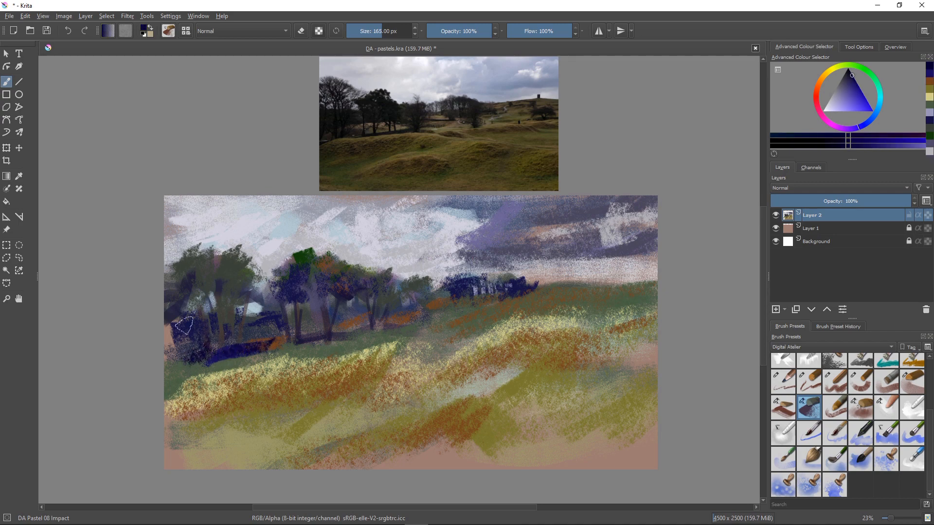
{"action": "key", "text": "bracketleft"}
{"action": "key", "text": "bracketleft"}
{"action": "key", "text": "bracketleft"}
{"action": "key", "text": "bracketleft"}
{"action": "key", "text": "bracketleft"}
{"action": "key", "text": "bracketleft"}
{"action": "key", "text": "bracketleft"}
{"action": "key", "text": "bracketleft"}
{"action": "key", "text": "bracketleft"}
{"action": "key", "text": "bracketleft"}
{"action": "key", "text": "bracketleft"}
{"action": "key", "text": "bracketleft"}
{"action": "left_click_drag", "start_coordinate": [217, 309], "coordinate": [223, 343]}
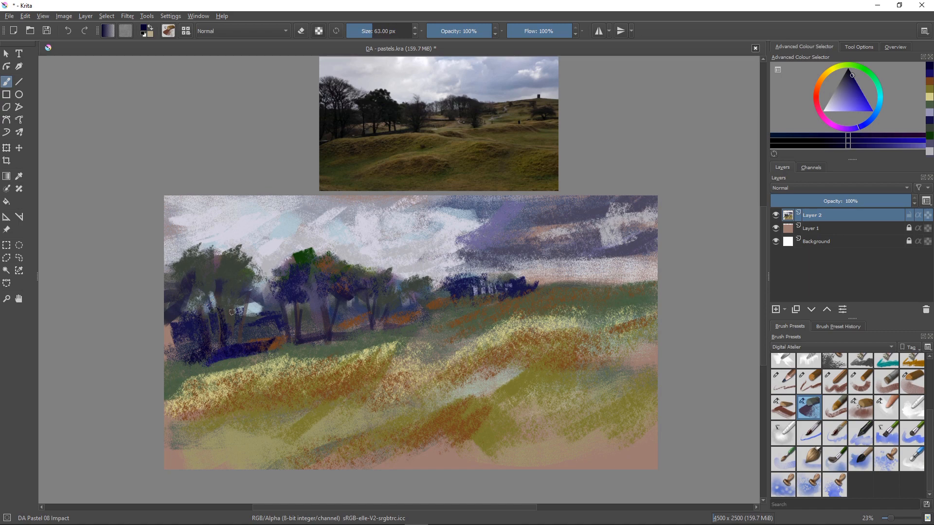
{"action": "left_click_drag", "start_coordinate": [244, 304], "coordinate": [238, 341]}
{"action": "mouse_move", "coordinate": [294, 319]}
{"action": "left_mouse_down"}
{"action": "mouse_move", "coordinate": [293, 334]}
{"action": "mouse_move", "coordinate": [267, 352]}
{"action": "mouse_move", "coordinate": [356, 337]}
{"action": "left_mouse_up"}
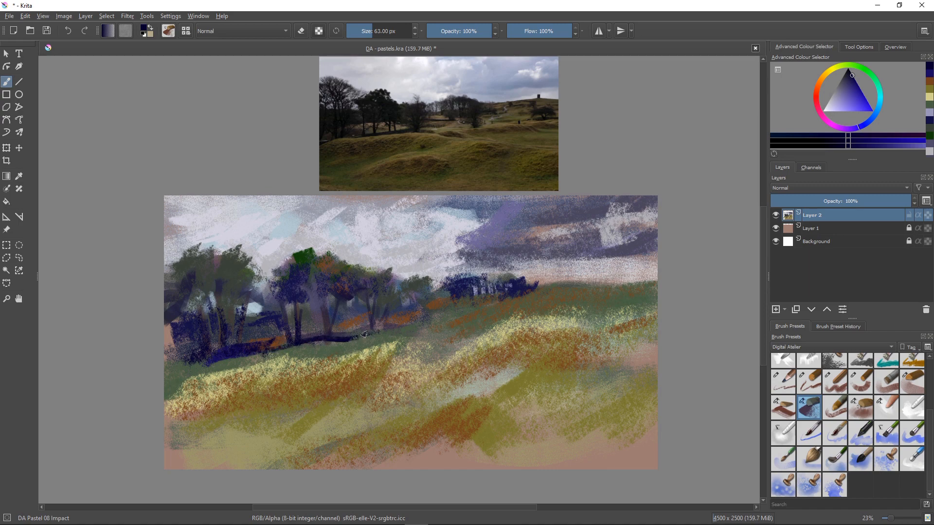
{"action": "mouse_move", "coordinate": [380, 335]}
{"action": "left_mouse_down"}
{"action": "mouse_move", "coordinate": [454, 348]}
{"action": "mouse_move", "coordinate": [455, 322]}
{"action": "left_mouse_up"}
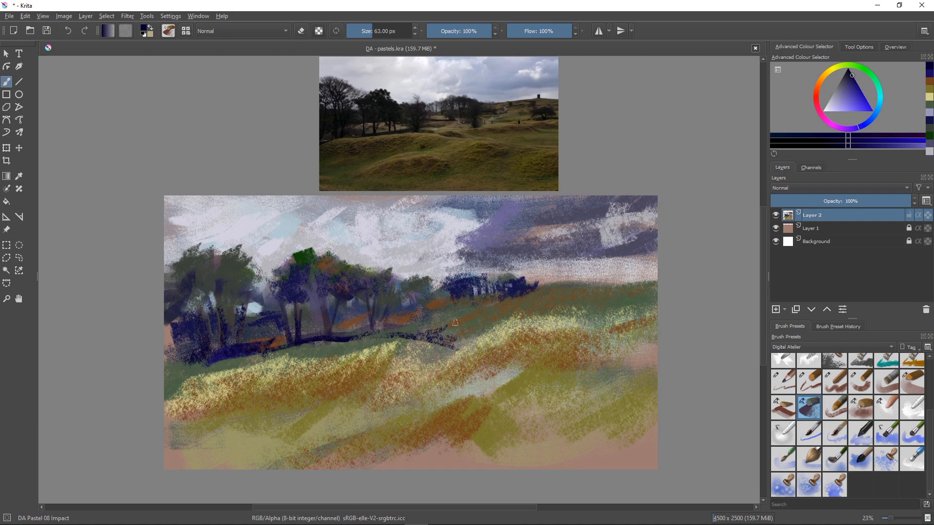
Smear the end of the shadow line, the middle tree crowns and the distant trees with the DA Pastel 12 Blender smear brush.
{"action": "left_click", "coordinate": [912, 408]}
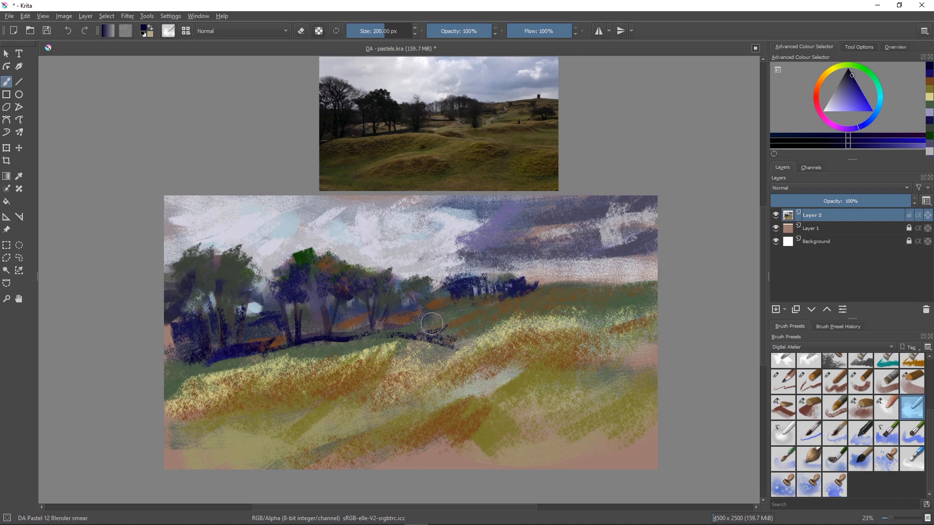
{"action": "mouse_move", "coordinate": [441, 332]}
{"action": "left_mouse_down"}
{"action": "mouse_move", "coordinate": [484, 339]}
{"action": "mouse_move", "coordinate": [422, 326]}
{"action": "mouse_move", "coordinate": [466, 325]}
{"action": "mouse_move", "coordinate": [439, 328]}
{"action": "mouse_move", "coordinate": [489, 310]}
{"action": "mouse_move", "coordinate": [443, 334]}
{"action": "mouse_move", "coordinate": [468, 333]}
{"action": "left_mouse_up"}
{"action": "mouse_move", "coordinate": [295, 259]}
{"action": "left_mouse_down"}
{"action": "mouse_move", "coordinate": [272, 274]}
{"action": "mouse_move", "coordinate": [310, 256]}
{"action": "mouse_move", "coordinate": [345, 259]}
{"action": "mouse_move", "coordinate": [348, 273]}
{"action": "mouse_move", "coordinate": [365, 260]}
{"action": "mouse_move", "coordinate": [364, 271]}
{"action": "mouse_move", "coordinate": [351, 260]}
{"action": "mouse_move", "coordinate": [392, 290]}
{"action": "mouse_move", "coordinate": [379, 279]}
{"action": "mouse_move", "coordinate": [385, 256]}
{"action": "mouse_move", "coordinate": [410, 276]}
{"action": "mouse_move", "coordinate": [394, 252]}
{"action": "mouse_move", "coordinate": [395, 278]}
{"action": "mouse_move", "coordinate": [400, 264]}
{"action": "mouse_move", "coordinate": [373, 259]}
{"action": "mouse_move", "coordinate": [359, 294]}
{"action": "left_mouse_up"}
{"action": "mouse_move", "coordinate": [254, 268]}
{"action": "left_mouse_down"}
{"action": "mouse_move", "coordinate": [296, 265]}
{"action": "mouse_move", "coordinate": [262, 230]}
{"action": "mouse_move", "coordinate": [286, 235]}
{"action": "mouse_move", "coordinate": [297, 267]}
{"action": "mouse_move", "coordinate": [276, 240]}
{"action": "mouse_move", "coordinate": [274, 291]}
{"action": "mouse_move", "coordinate": [330, 299]}
{"action": "left_mouse_up"}
{"action": "mouse_move", "coordinate": [449, 265]}
{"action": "left_mouse_down"}
{"action": "mouse_move", "coordinate": [453, 289]}
{"action": "mouse_move", "coordinate": [467, 261]}
{"action": "mouse_move", "coordinate": [505, 282]}
{"action": "mouse_move", "coordinate": [515, 255]}
{"action": "mouse_move", "coordinate": [519, 285]}
{"action": "mouse_move", "coordinate": [528, 273]}
{"action": "mouse_move", "coordinate": [594, 279]}
{"action": "left_mouse_up"}
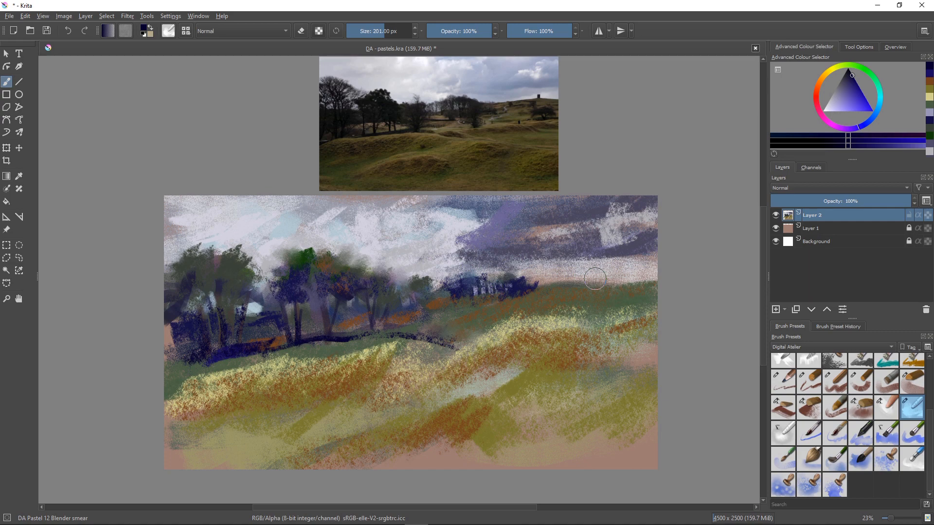
Return to the DA Pastel 08 Impact brush, add a dark dab to the middle tree crowns and paint teal foliage over them.
{"action": "key", "text": "slash"}
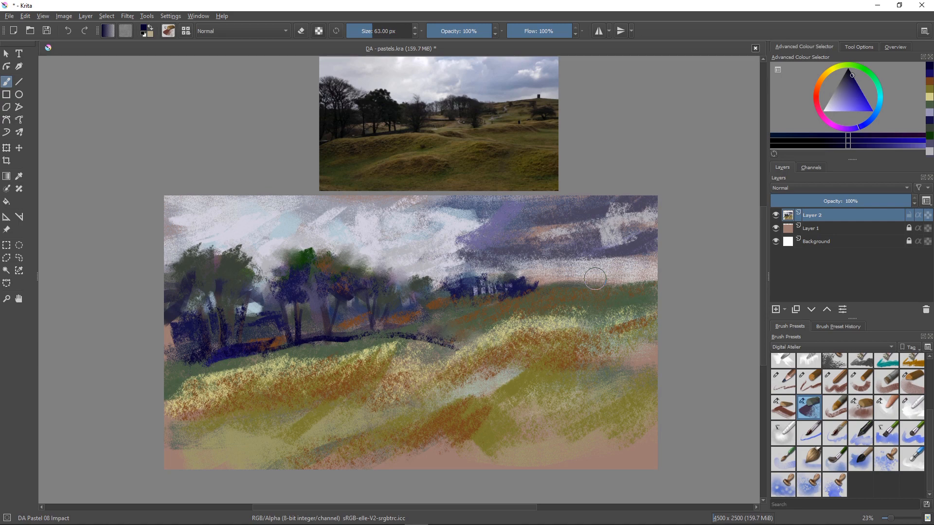
{"action": "key", "text": "period"}
{"action": "key", "text": "comma"}
{"action": "left_click_drag", "start_coordinate": [356, 262], "coordinate": [366, 271]}
{"action": "left_click", "coordinate": [870, 74]}
{"action": "left_click", "coordinate": [858, 94]}
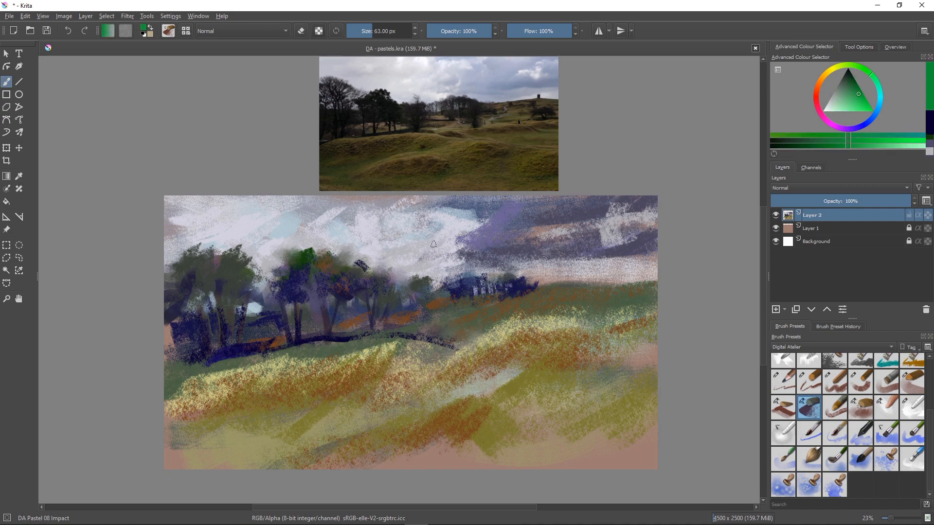
{"action": "left_click", "coordinate": [879, 94]}
{"action": "left_click", "coordinate": [850, 93]}
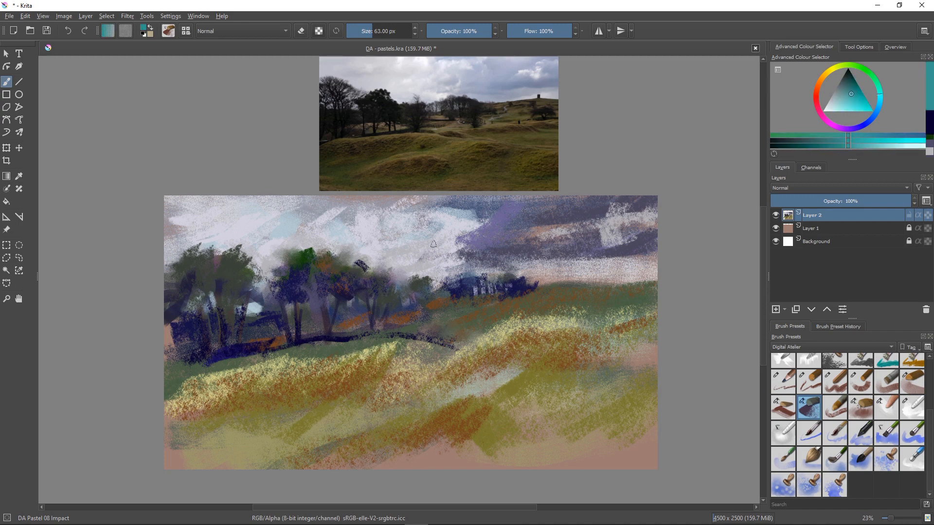
{"action": "mouse_move", "coordinate": [355, 267]}
{"action": "left_mouse_down"}
{"action": "mouse_move", "coordinate": [330, 258]}
{"action": "mouse_move", "coordinate": [353, 261]}
{"action": "mouse_move", "coordinate": [367, 275]}
{"action": "mouse_move", "coordinate": [347, 267]}
{"action": "mouse_move", "coordinate": [359, 280]}
{"action": "mouse_move", "coordinate": [341, 279]}
{"action": "mouse_move", "coordinate": [320, 234]}
{"action": "mouse_move", "coordinate": [319, 263]}
{"action": "mouse_move", "coordinate": [339, 252]}
{"action": "mouse_move", "coordinate": [348, 287]}
{"action": "mouse_move", "coordinate": [314, 332]}
{"action": "mouse_move", "coordinate": [297, 267]}
{"action": "mouse_move", "coordinate": [306, 256]}
{"action": "mouse_move", "coordinate": [325, 283]}
{"action": "mouse_move", "coordinate": [295, 254]}
{"action": "left_mouse_up"}
Pick a darker teal, enlarge the brush to 154 px and extend the middle trees' foliage on both sides and the ground beneath them.
{"action": "left_click", "coordinate": [851, 80]}
{"action": "key", "text": "bracketright"}
{"action": "key", "text": "bracketright"}
{"action": "key", "text": "bracketright"}
{"action": "key", "text": "bracketright"}
{"action": "key", "text": "bracketright"}
{"action": "key", "text": "bracketright"}
{"action": "key", "text": "bracketright"}
{"action": "key", "text": "bracketright"}
{"action": "key", "text": "bracketright"}
{"action": "key", "text": "bracketright"}
{"action": "key", "text": "bracketright"}
{"action": "key", "text": "bracketright"}
{"action": "key", "text": "bracketright"}
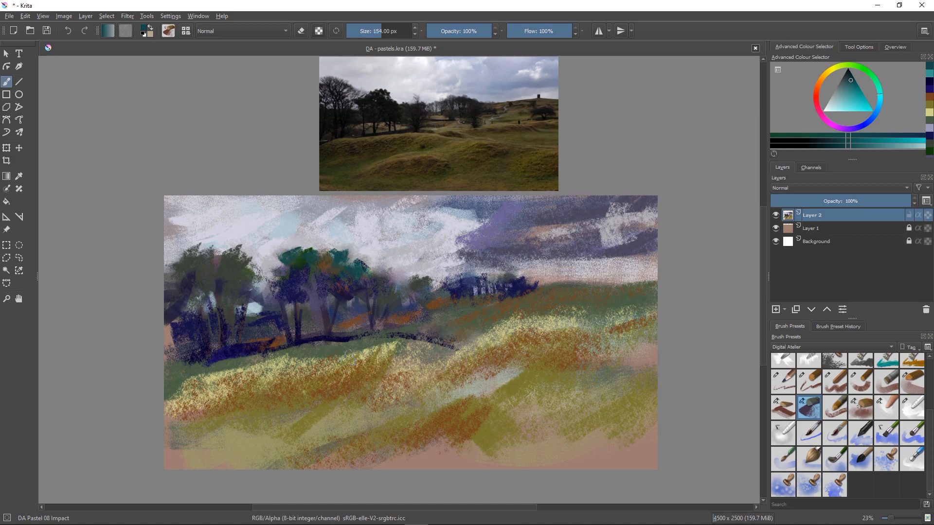
{"action": "mouse_move", "coordinate": [383, 282]}
{"action": "left_mouse_down"}
{"action": "mouse_move", "coordinate": [390, 272]}
{"action": "mouse_move", "coordinate": [391, 285]}
{"action": "left_mouse_up"}
{"action": "left_click_drag", "start_coordinate": [267, 276], "coordinate": [282, 263]}
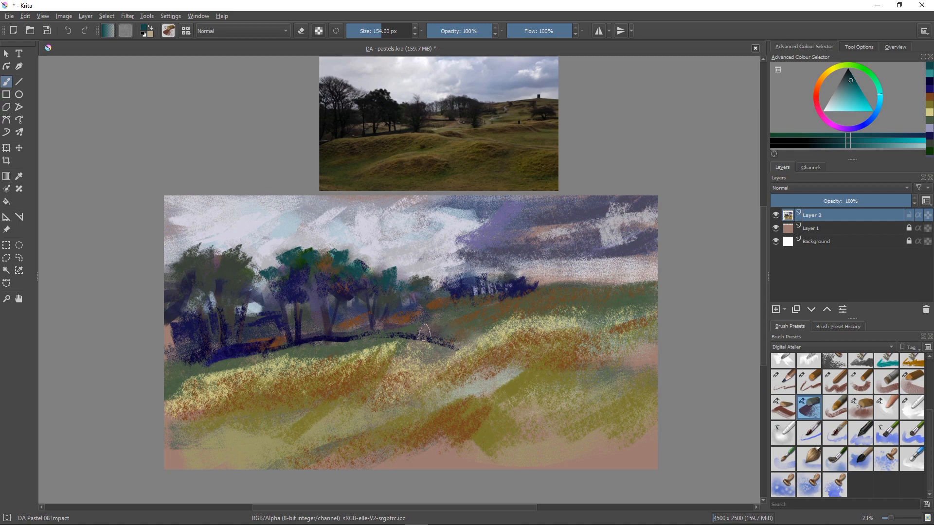
{"action": "mouse_move", "coordinate": [424, 333]}
{"action": "left_mouse_down"}
{"action": "mouse_move", "coordinate": [360, 349]}
{"action": "mouse_move", "coordinate": [362, 333]}
{"action": "mouse_move", "coordinate": [292, 341]}
{"action": "left_mouse_up"}
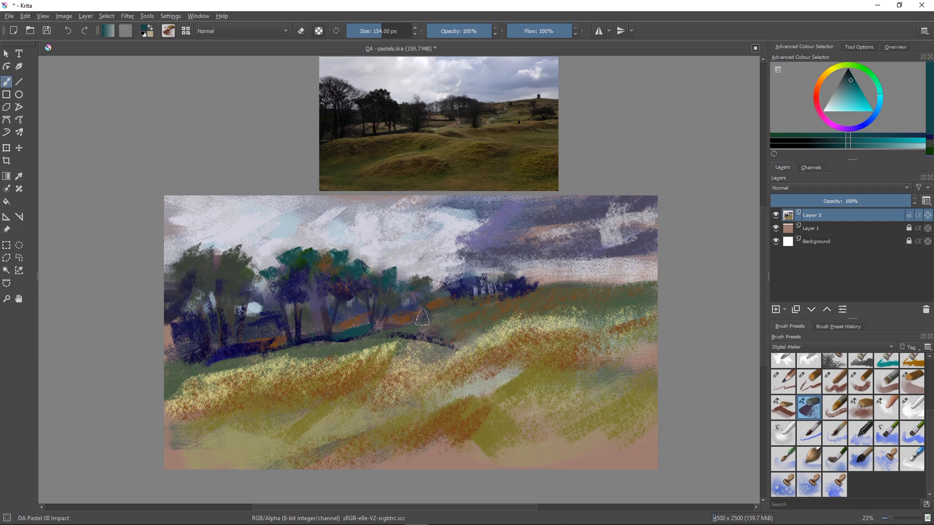
Choose a dark violet, paint shadows along the ground beneath the middle trees and toward the distant hill, and undo the last strokes.
{"action": "left_click_drag", "start_coordinate": [846, 96], "coordinate": [851, 79]}
{"action": "left_click", "coordinate": [855, 127]}
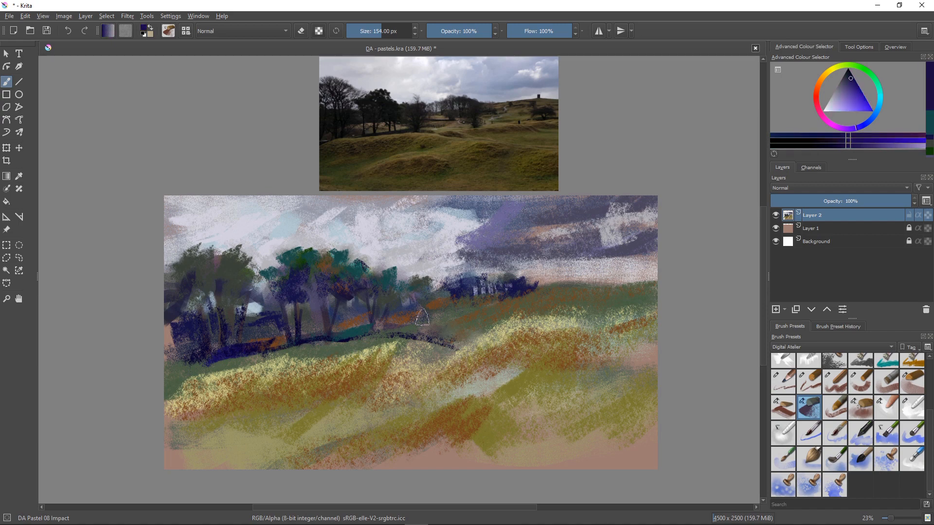
{"action": "mouse_move", "coordinate": [380, 331]}
{"action": "left_mouse_down"}
{"action": "mouse_move", "coordinate": [361, 335]}
{"action": "mouse_move", "coordinate": [404, 331]}
{"action": "left_mouse_up"}
{"action": "mouse_move", "coordinate": [489, 307]}
{"action": "left_mouse_down"}
{"action": "mouse_move", "coordinate": [408, 332]}
{"action": "mouse_move", "coordinate": [530, 308]}
{"action": "mouse_move", "coordinate": [328, 337]}
{"action": "left_mouse_up"}
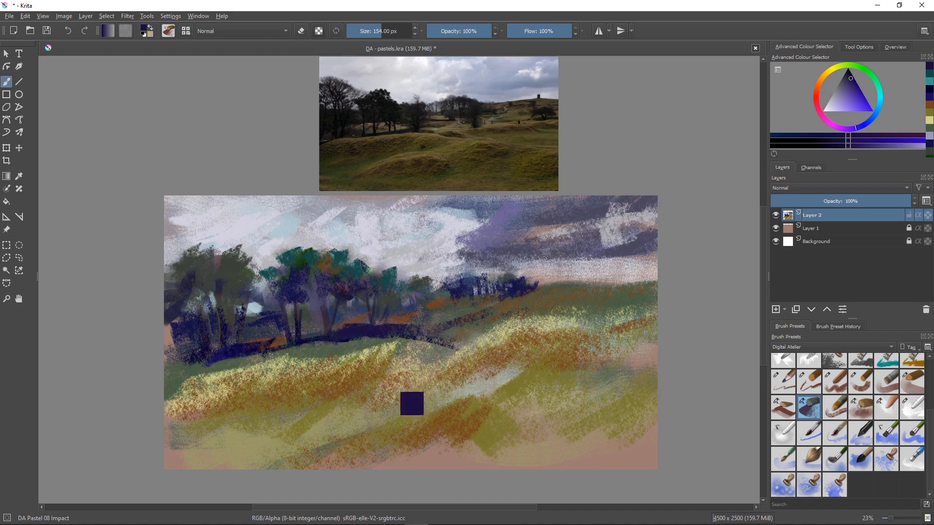
{"action": "key", "text": "ctrl+z"}
{"action": "key", "text": "ctrl+z"}
{"action": "key", "text": "ctrl+z"}
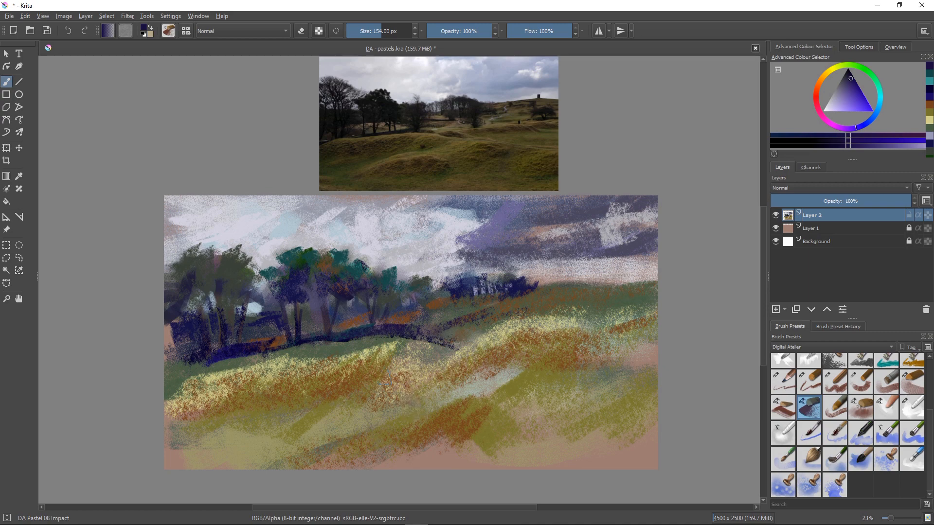
Paint the right-hand distant hill's crest and slope with dark green and dark greyish green strokes.
{"action": "left_click", "coordinate": [385, 377], "text": "ctrl"}
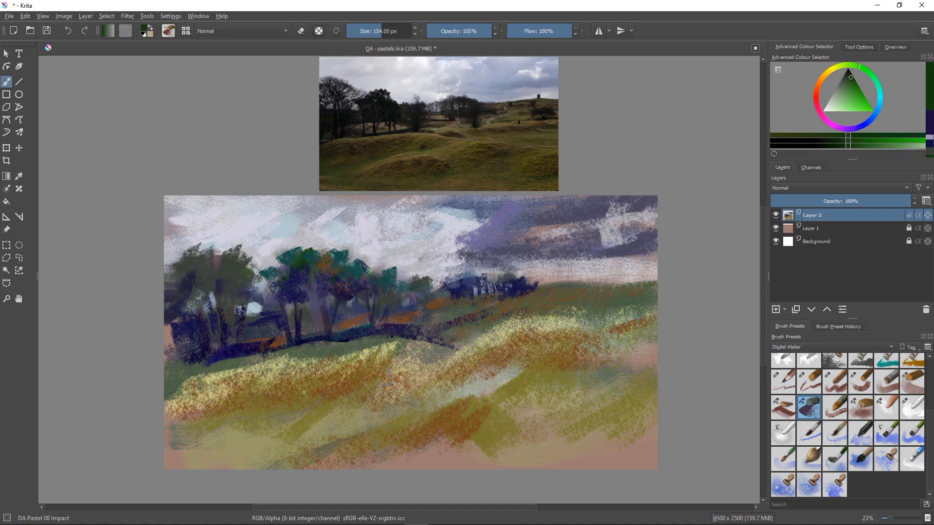
{"action": "mouse_move", "coordinate": [616, 297]}
{"action": "left_mouse_down"}
{"action": "mouse_move", "coordinate": [654, 287]}
{"action": "mouse_move", "coordinate": [592, 288]}
{"action": "left_mouse_up"}
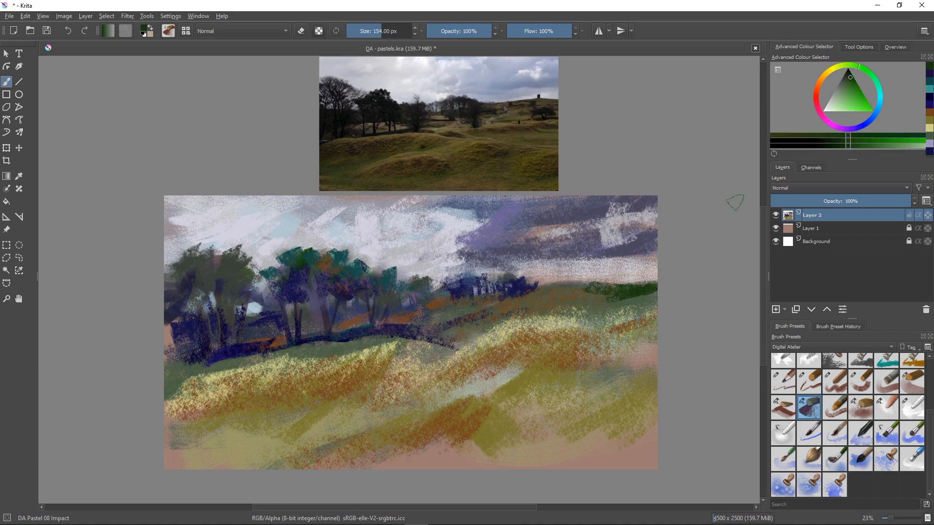
{"action": "left_click", "coordinate": [842, 76]}
{"action": "mouse_move", "coordinate": [652, 295]}
{"action": "left_mouse_down"}
{"action": "mouse_move", "coordinate": [607, 301]}
{"action": "mouse_move", "coordinate": [589, 287]}
{"action": "mouse_move", "coordinate": [544, 296]}
{"action": "mouse_move", "coordinate": [613, 311]}
{"action": "mouse_move", "coordinate": [651, 296]}
{"action": "mouse_move", "coordinate": [640, 310]}
{"action": "mouse_move", "coordinate": [564, 322]}
{"action": "left_mouse_up"}
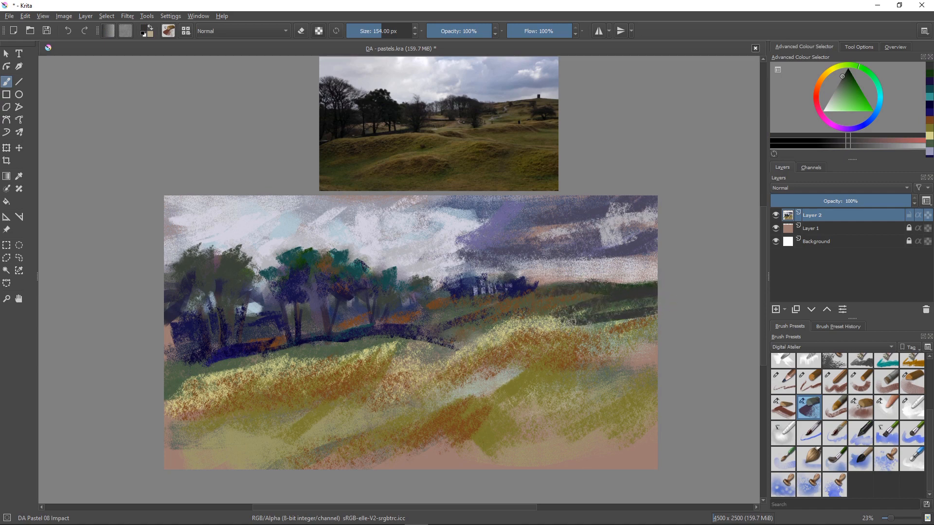
{"action": "left_click_drag", "start_coordinate": [646, 303], "coordinate": [558, 316]}
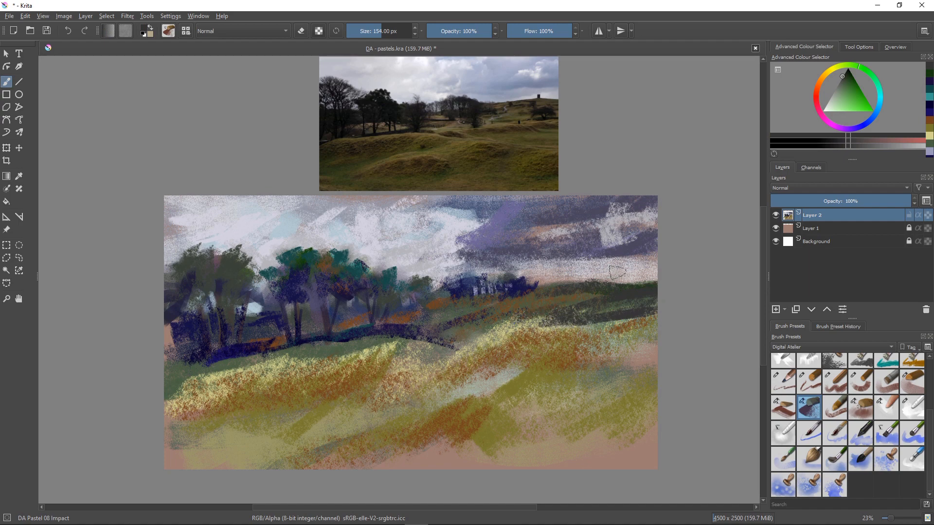
Reduce the brush size to 47 px and paint the small dark tower and thin ridge line on the distant hilltop.
{"action": "left_click_drag", "start_coordinate": [617, 273], "coordinate": [618, 280]}
{"action": "key", "text": "ctrl+z"}
{"action": "key", "text": "bracketleft"}
{"action": "key", "text": "bracketleft"}
{"action": "key", "text": "bracketleft"}
{"action": "key", "text": "bracketleft"}
{"action": "key", "text": "bracketleft"}
{"action": "mouse_move", "coordinate": [605, 270]}
{"action": "left_mouse_down"}
{"action": "mouse_move", "coordinate": [609, 283]}
{"action": "mouse_move", "coordinate": [583, 280]}
{"action": "left_mouse_up"}
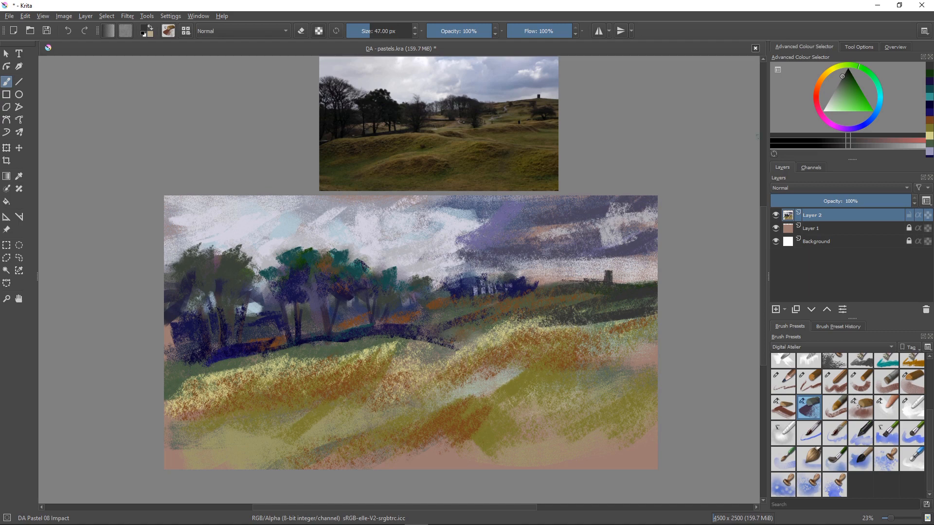
Choose a pale sandy yellow and paint thin highlight lines along the distant slope and the crests of both mounds.
{"action": "left_click", "coordinate": [826, 72]}
{"action": "left_click_drag", "start_coordinate": [847, 93], "coordinate": [845, 104]}
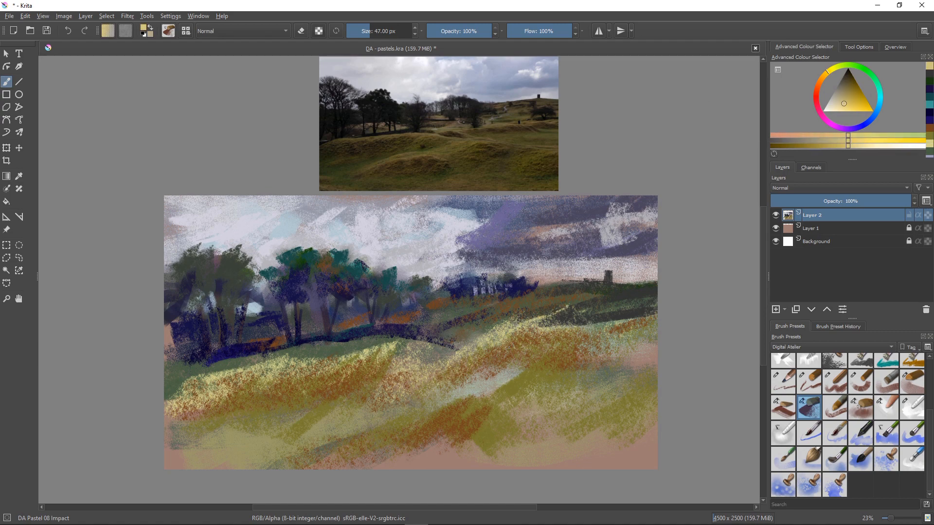
{"action": "left_click_drag", "start_coordinate": [566, 306], "coordinate": [634, 296]}
{"action": "left_click_drag", "start_coordinate": [521, 320], "coordinate": [511, 324]}
{"action": "left_click_drag", "start_coordinate": [607, 316], "coordinate": [515, 323]}
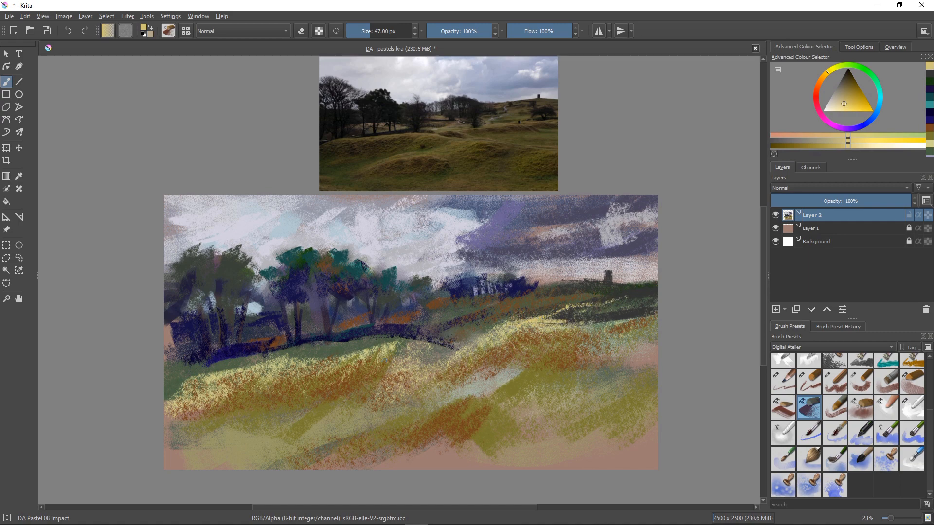
{"action": "left_click_drag", "start_coordinate": [452, 339], "coordinate": [356, 350]}
{"action": "left_click_drag", "start_coordinate": [301, 360], "coordinate": [267, 354]}
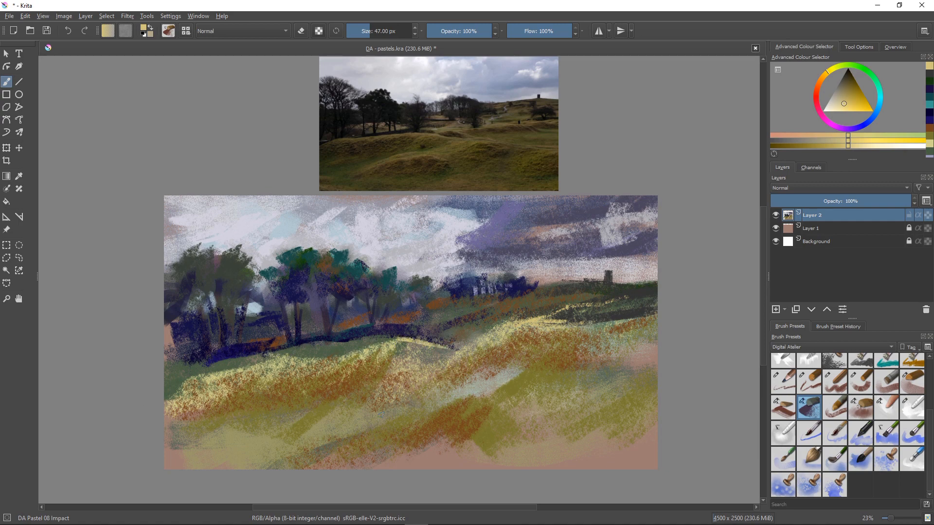
{"action": "left_click_drag", "start_coordinate": [400, 381], "coordinate": [321, 407]}
{"action": "left_click_drag", "start_coordinate": [394, 384], "coordinate": [439, 374]}
{"action": "left_click_drag", "start_coordinate": [343, 392], "coordinate": [233, 406]}
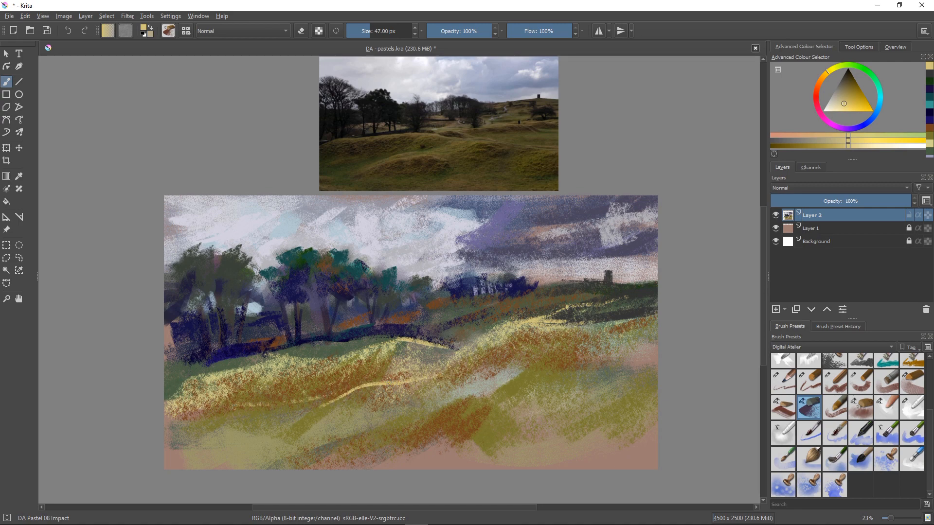
{"action": "left_click_drag", "start_coordinate": [343, 394], "coordinate": [247, 430]}
{"action": "key", "text": "ctrl+z"}
{"action": "key", "text": "ctrl+z"}
{"action": "key", "text": "ctrl+z"}
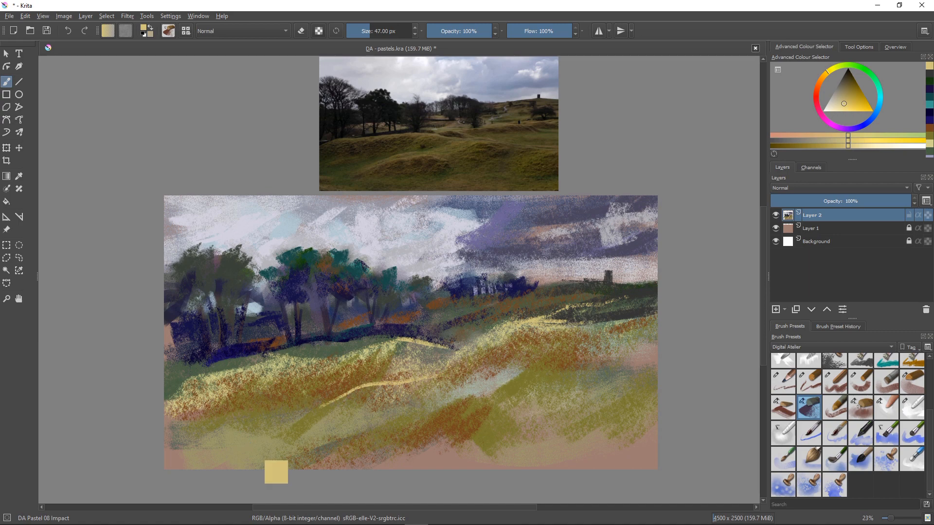
{"action": "key", "text": "ctrl+z"}
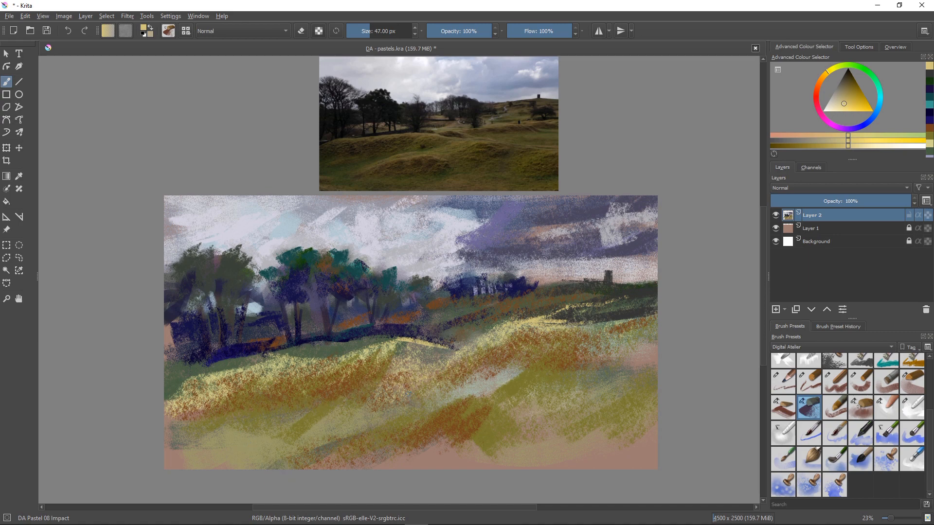
Enlarge the brush to 246 px and paint broad sandy yellow highlights across the central foreground and the right-hand slope.
{"action": "key", "text": "bracketright"}
{"action": "key", "text": "bracketright"}
{"action": "key", "text": "bracketright"}
{"action": "key", "text": "bracketright"}
{"action": "key", "text": "bracketright"}
{"action": "key", "text": "bracketright"}
{"action": "key", "text": "bracketright"}
{"action": "key", "text": "bracketright"}
{"action": "key", "text": "bracketright"}
{"action": "key", "text": "bracketright"}
{"action": "key", "text": "bracketright"}
{"action": "key", "text": "bracketright"}
{"action": "key", "text": "bracketright"}
{"action": "key", "text": "bracketright"}
{"action": "key", "text": "bracketright"}
{"action": "key", "text": "bracketright"}
{"action": "key", "text": "bracketright"}
{"action": "key", "text": "bracketright"}
{"action": "key", "text": "bracketright"}
{"action": "key", "text": "bracketright"}
{"action": "mouse_move", "coordinate": [401, 389]}
{"action": "left_mouse_down"}
{"action": "mouse_move", "coordinate": [252, 419]}
{"action": "mouse_move", "coordinate": [277, 402]}
{"action": "mouse_move", "coordinate": [267, 405]}
{"action": "left_mouse_up"}
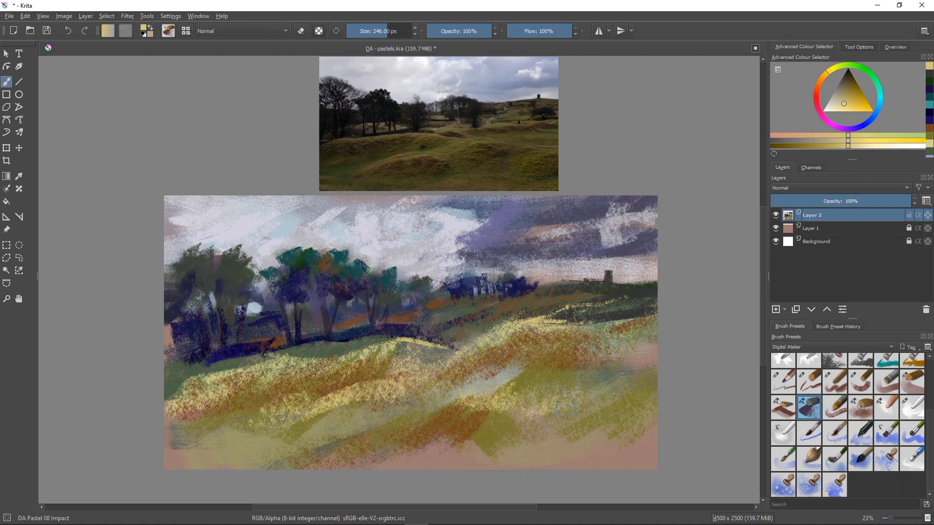
Choose a muted grey-blue and paint broad strokes across the left mound and the central foreground.
{"action": "left_click", "coordinate": [310, 267], "text": "ctrl"}
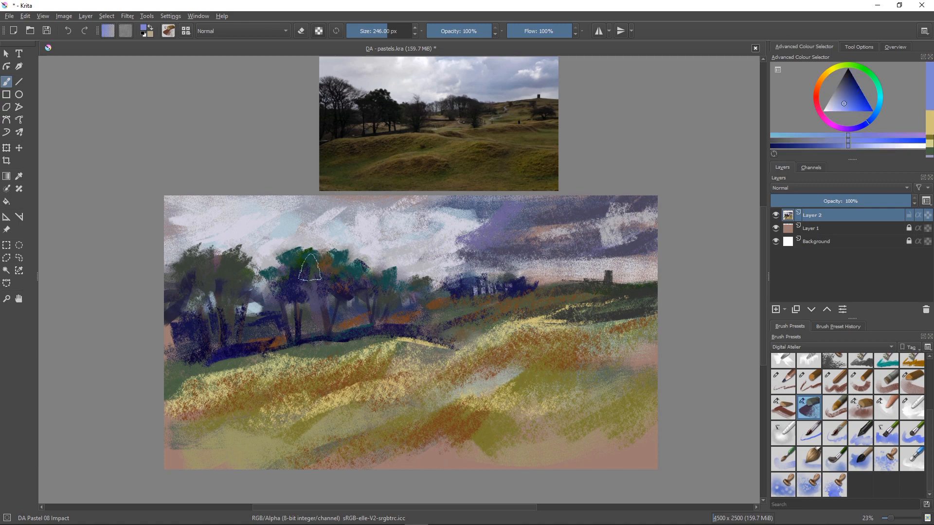
{"action": "mouse_move", "coordinate": [847, 102]}
{"action": "left_mouse_down"}
{"action": "mouse_move", "coordinate": [859, 104]}
{"action": "mouse_move", "coordinate": [840, 94]}
{"action": "left_mouse_up"}
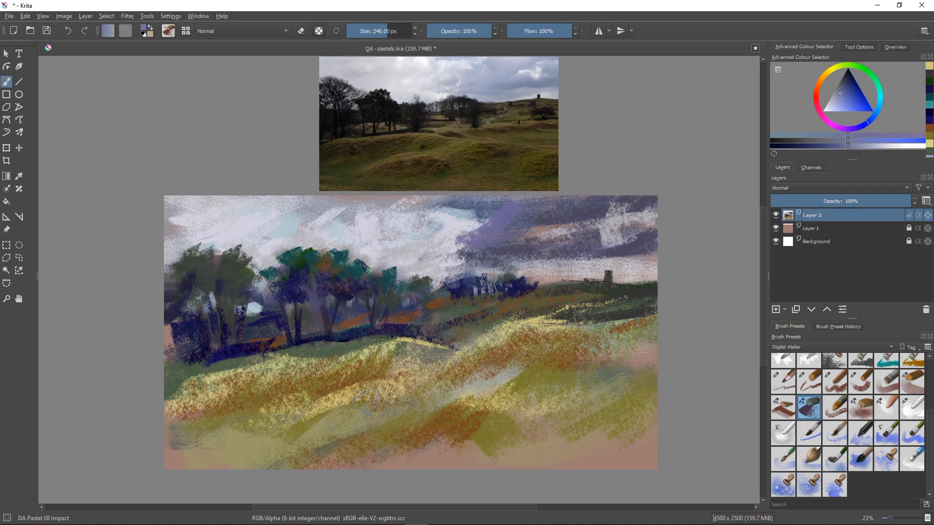
{"action": "left_click_drag", "start_coordinate": [380, 404], "coordinate": [358, 413]}
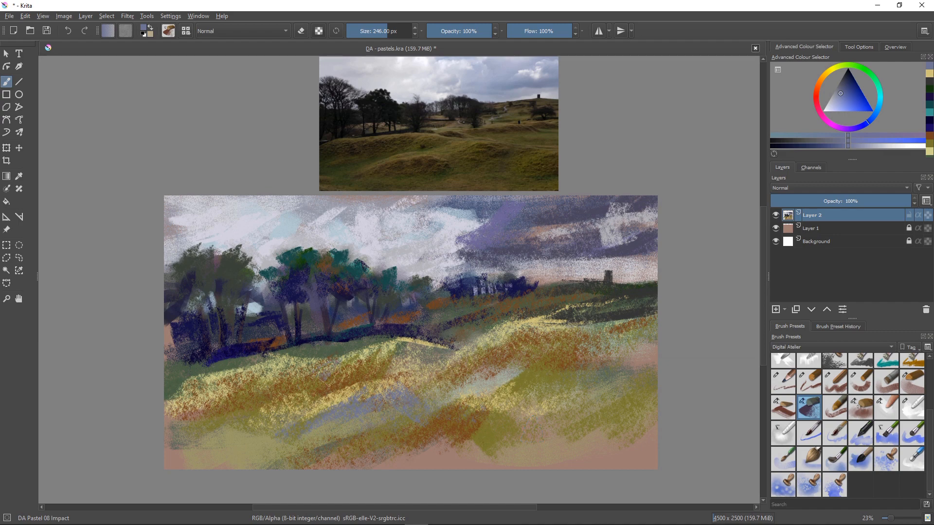
{"action": "mouse_move", "coordinate": [326, 377]}
{"action": "left_mouse_down"}
{"action": "mouse_move", "coordinate": [363, 372]}
{"action": "mouse_move", "coordinate": [340, 372]}
{"action": "mouse_move", "coordinate": [290, 405]}
{"action": "left_mouse_up"}
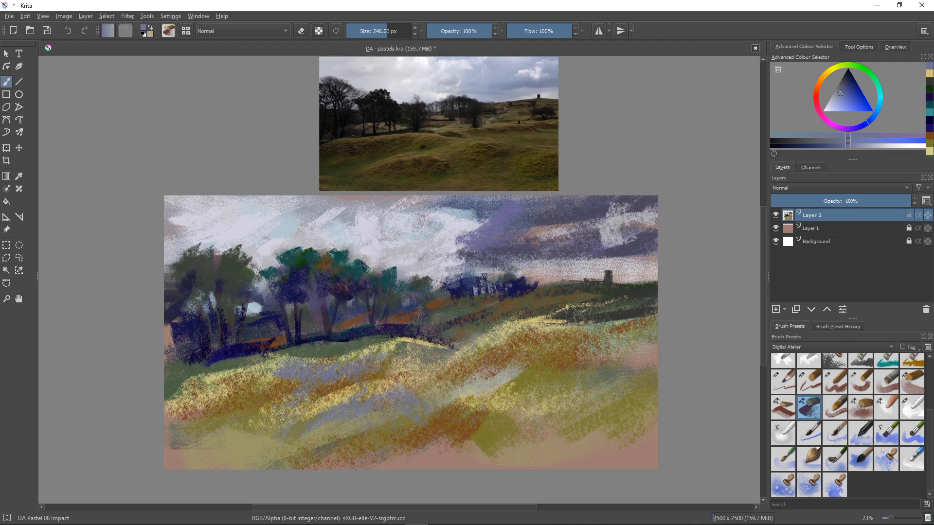
{"action": "left_click_drag", "start_coordinate": [287, 369], "coordinate": [219, 386]}
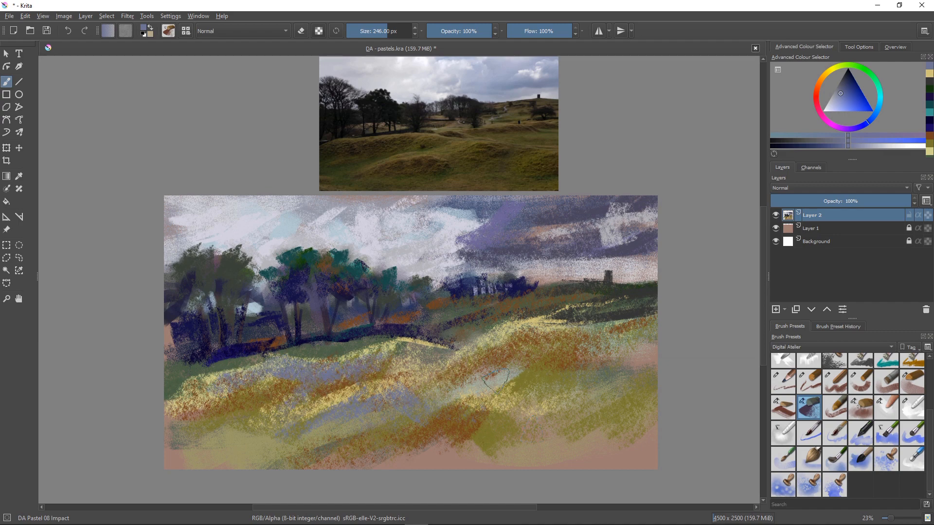
Paint broad muted grey-blue strokes across the right-hand mound and the lower right foreground.
{"action": "mouse_move", "coordinate": [495, 381]}
{"action": "left_mouse_down"}
{"action": "mouse_move", "coordinate": [517, 358]}
{"action": "mouse_move", "coordinate": [493, 363]}
{"action": "mouse_move", "coordinate": [556, 377]}
{"action": "mouse_move", "coordinate": [520, 355]}
{"action": "mouse_move", "coordinate": [577, 356]}
{"action": "mouse_move", "coordinate": [528, 378]}
{"action": "mouse_move", "coordinate": [525, 362]}
{"action": "mouse_move", "coordinate": [571, 385]}
{"action": "mouse_move", "coordinate": [635, 392]}
{"action": "mouse_move", "coordinate": [515, 355]}
{"action": "mouse_move", "coordinate": [515, 394]}
{"action": "left_mouse_up"}
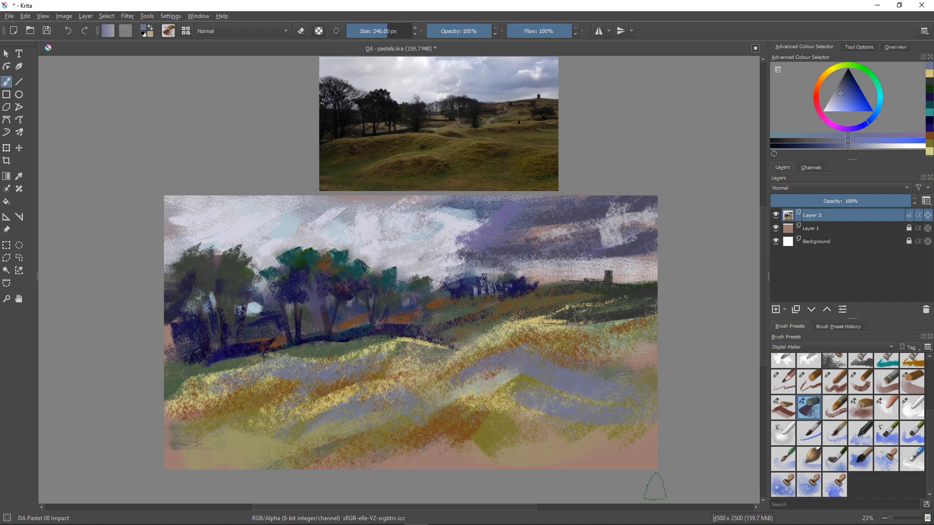
{"action": "left_click_drag", "start_coordinate": [646, 452], "coordinate": [578, 440]}
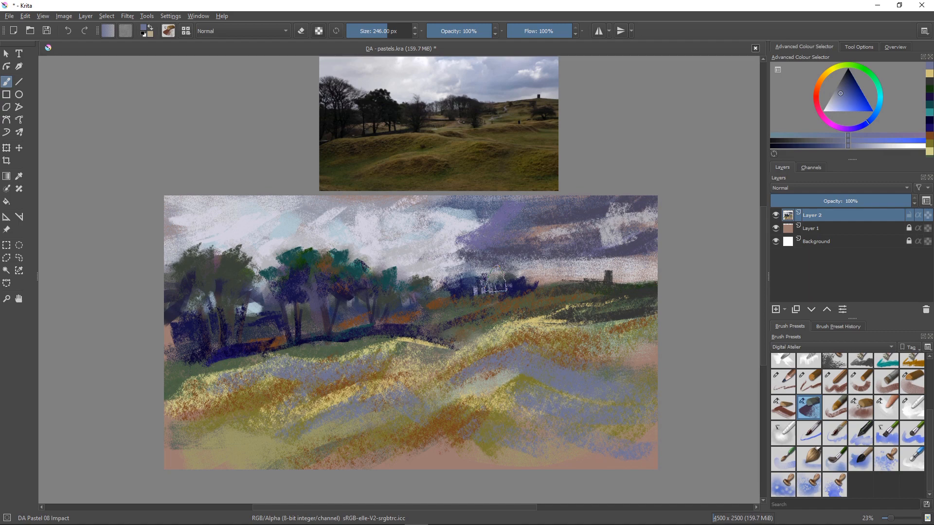
Choose a pale periwinkle blue and reduce the brush size to 63 px.
{"action": "left_click_drag", "start_coordinate": [837, 104], "coordinate": [835, 108]}
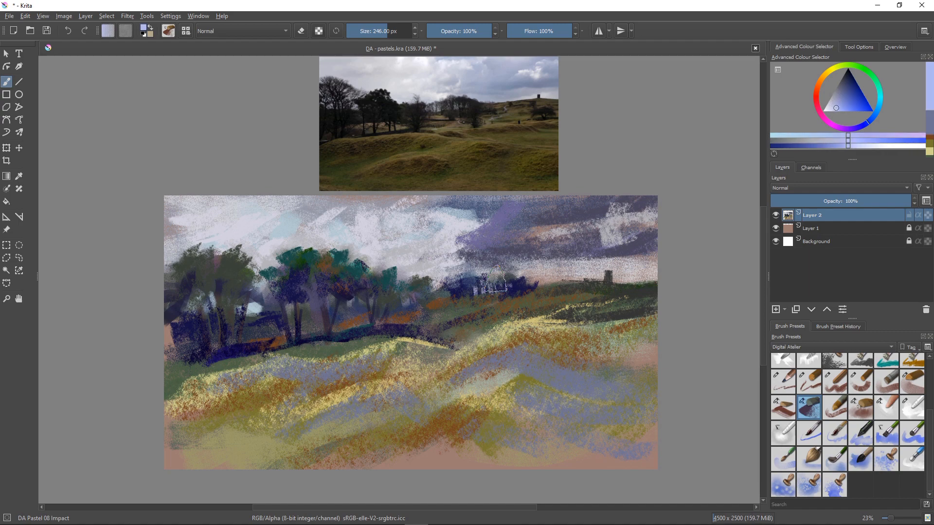
{"action": "key", "text": "bracketleft"}
{"action": "key", "text": "bracketleft"}
{"action": "key", "text": "bracketleft"}
{"action": "key", "text": "bracketleft"}
{"action": "key", "text": "bracketleft"}
{"action": "key", "text": "bracketleft"}
{"action": "key", "text": "bracketleft"}
{"action": "key", "text": "bracketleft"}
{"action": "key", "text": "bracketleft"}
{"action": "key", "text": "bracketleft"}
{"action": "key", "text": "bracketleft"}
{"action": "key", "text": "bracketleft"}
{"action": "key", "text": "bracketleft"}
{"action": "key", "text": "bracketleft"}
{"action": "key", "text": "bracketleft"}
{"action": "key", "text": "bracketleft"}
{"action": "key", "text": "bracketleft"}
{"action": "key", "text": "bracketleft"}
{"action": "key", "text": "bracketleft"}
{"action": "key", "text": "bracketleft"}
{"action": "left_click_drag", "start_coordinate": [519, 348], "coordinate": [601, 371]}
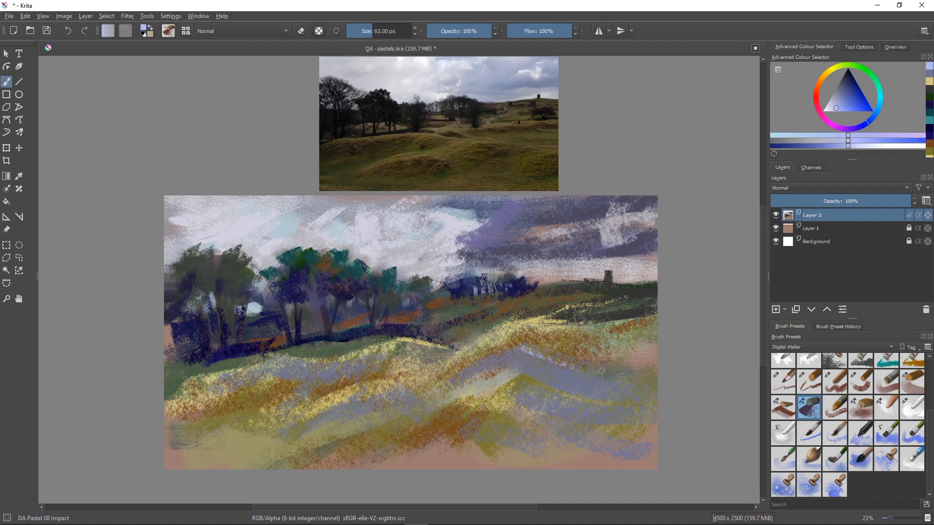
{"action": "left_click_drag", "start_coordinate": [523, 342], "coordinate": [541, 354]}
{"action": "left_click_drag", "start_coordinate": [438, 344], "coordinate": [638, 387]}
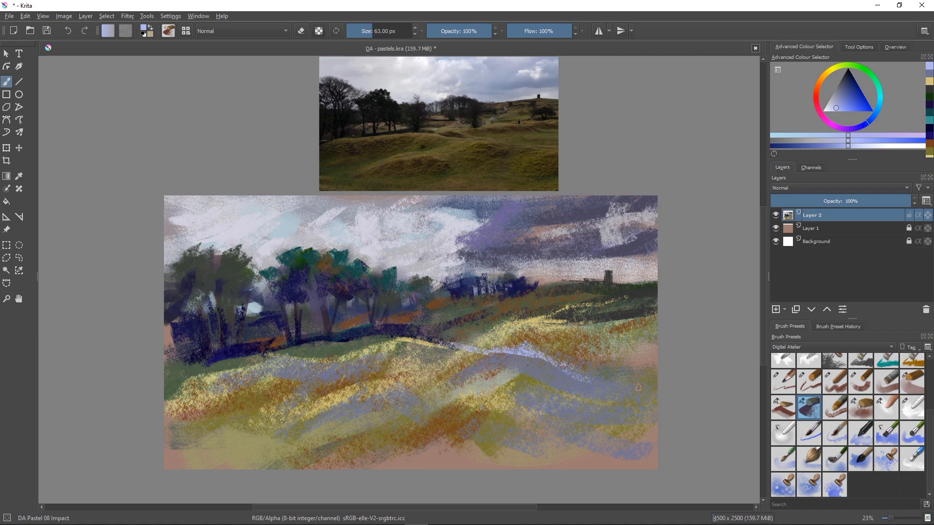
{"action": "key", "text": "ctrl+z"}
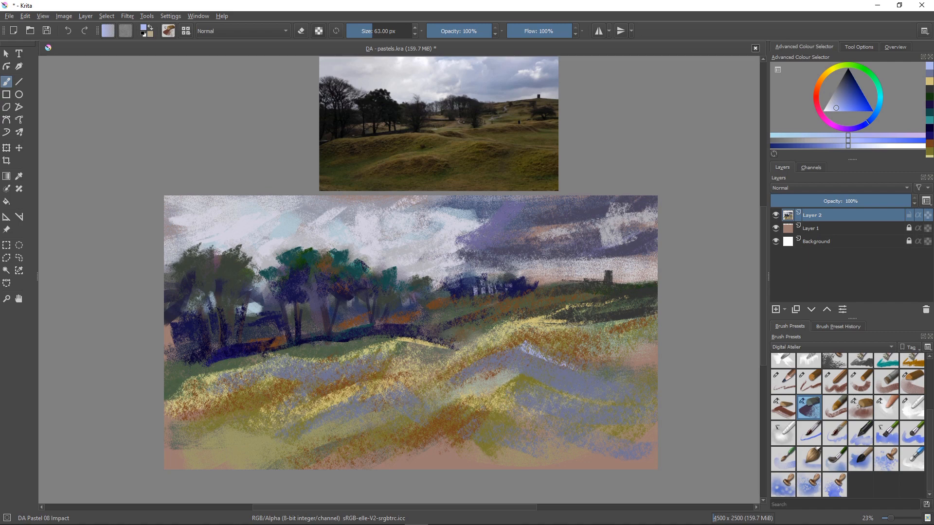
{"action": "key", "text": "ctrl+z"}
Paint thin pale blue highlights along the top of the right-hand foreground mound.
{"action": "left_click_drag", "start_coordinate": [480, 362], "coordinate": [559, 379]}
{"action": "mouse_move", "coordinate": [623, 385]}
{"action": "left_mouse_down"}
{"action": "mouse_move", "coordinate": [679, 380]}
{"action": "mouse_move", "coordinate": [602, 381]}
{"action": "mouse_move", "coordinate": [635, 374]}
{"action": "mouse_move", "coordinate": [591, 386]}
{"action": "mouse_move", "coordinate": [661, 372]}
{"action": "mouse_move", "coordinate": [644, 381]}
{"action": "left_mouse_up"}
{"action": "left_click_drag", "start_coordinate": [539, 374], "coordinate": [580, 384]}
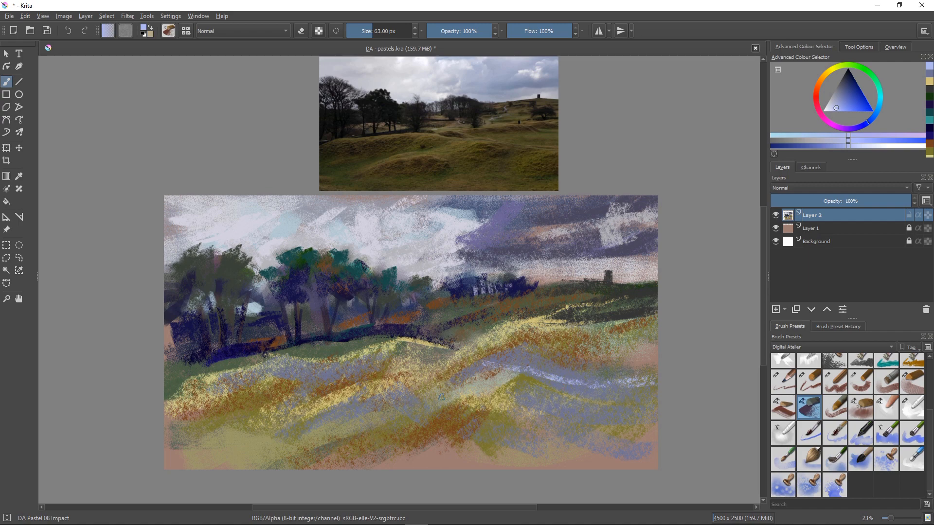
Choose a dark slate blue and enlarge the brush to 390 px.
{"action": "left_click", "coordinate": [840, 84]}
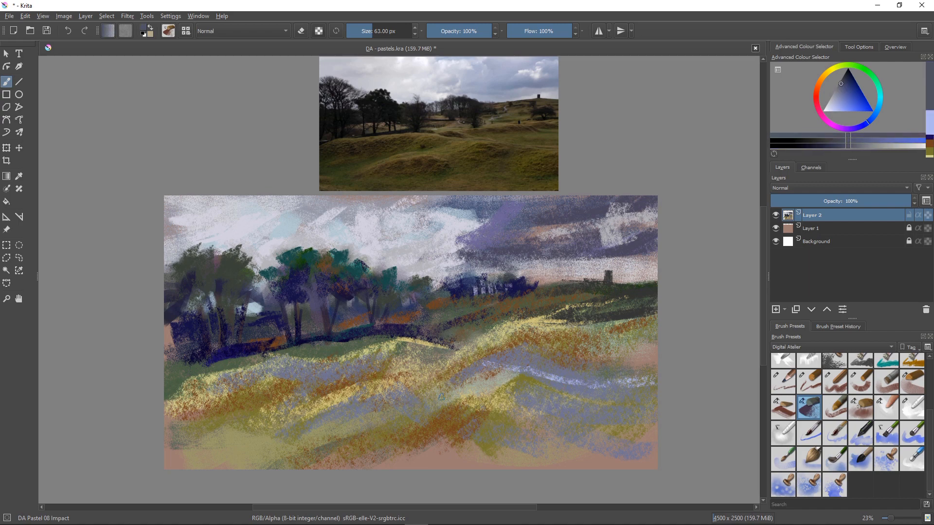
{"action": "key", "text": "bracketright"}
{"action": "key", "text": "bracketright"}
{"action": "key", "text": "bracketright"}
{"action": "key", "text": "bracketright"}
{"action": "key", "text": "bracketright"}
{"action": "key", "text": "bracketright"}
{"action": "key", "text": "bracketright"}
{"action": "key", "text": "bracketright"}
{"action": "key", "text": "bracketright"}
{"action": "key", "text": "bracketright"}
{"action": "key", "text": "bracketright"}
{"action": "key", "text": "bracketright"}
{"action": "key", "text": "bracketright"}
{"action": "key", "text": "bracketright"}
{"action": "key", "text": "bracketright"}
{"action": "key", "text": "bracketright"}
{"action": "key", "text": "bracketright"}
{"action": "key", "text": "bracketright"}
{"action": "key", "text": "bracketright"}
{"action": "key", "text": "bracketright"}
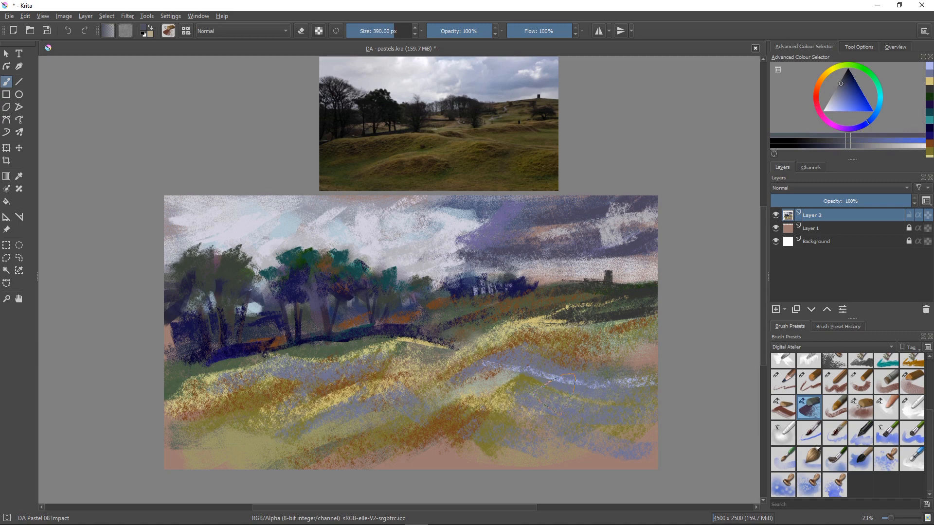
{"action": "mouse_move", "coordinate": [574, 385]}
{"action": "left_mouse_down"}
{"action": "mouse_move", "coordinate": [544, 385]}
{"action": "mouse_move", "coordinate": [541, 401]}
{"action": "left_mouse_up"}
{"action": "key", "text": "ctrl+z"}
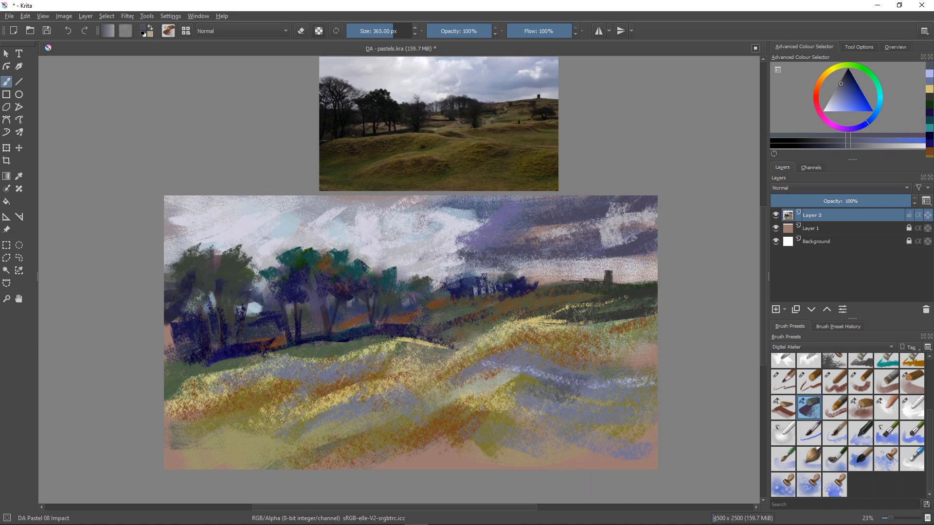
{"action": "key", "text": "ctrl+z"}
Paint broad dark slate shadows with a 365 px brush over the right-hand mounds, the central foreground mound and the left slopes.
{"action": "mouse_move", "coordinate": [566, 396]}
{"action": "left_mouse_down"}
{"action": "mouse_move", "coordinate": [543, 402]}
{"action": "mouse_move", "coordinate": [562, 392]}
{"action": "mouse_move", "coordinate": [552, 396]}
{"action": "left_mouse_up"}
{"action": "mouse_move", "coordinate": [646, 405]}
{"action": "left_mouse_down"}
{"action": "mouse_move", "coordinate": [619, 399]}
{"action": "mouse_move", "coordinate": [650, 394]}
{"action": "mouse_move", "coordinate": [636, 389]}
{"action": "mouse_move", "coordinate": [623, 430]}
{"action": "mouse_move", "coordinate": [659, 423]}
{"action": "mouse_move", "coordinate": [590, 423]}
{"action": "left_mouse_up"}
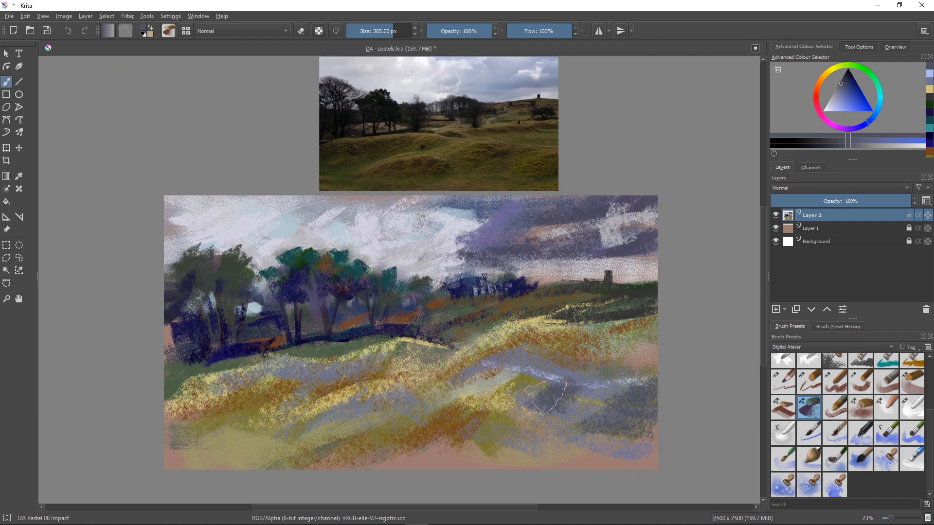
{"action": "left_click_drag", "start_coordinate": [555, 396], "coordinate": [519, 390]}
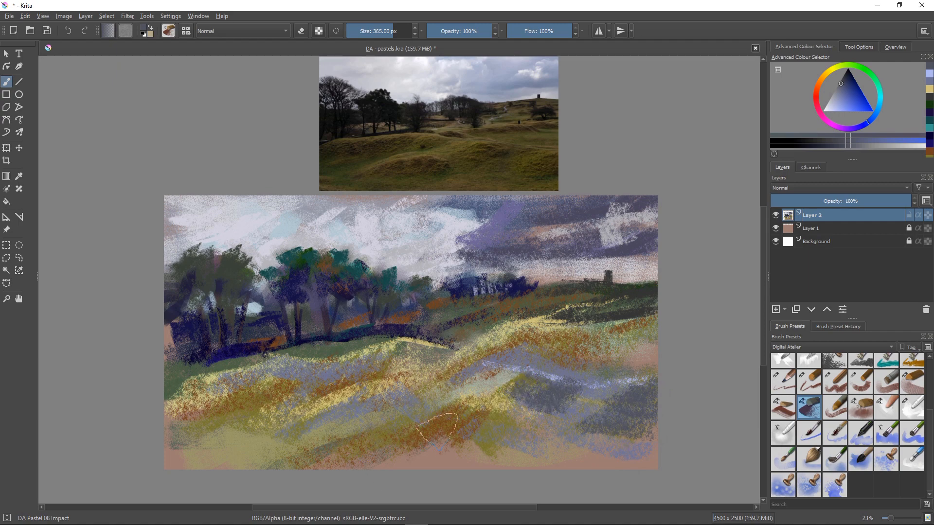
{"action": "mouse_move", "coordinate": [449, 425]}
{"action": "left_mouse_down"}
{"action": "mouse_move", "coordinate": [370, 401]}
{"action": "mouse_move", "coordinate": [385, 414]}
{"action": "mouse_move", "coordinate": [334, 416]}
{"action": "mouse_move", "coordinate": [302, 433]}
{"action": "left_mouse_up"}
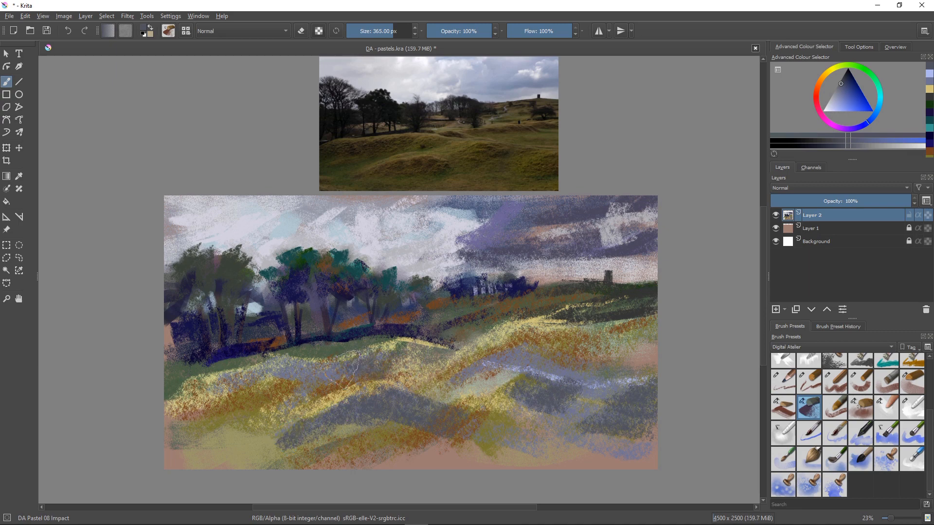
{"action": "left_click_drag", "start_coordinate": [254, 379], "coordinate": [180, 400]}
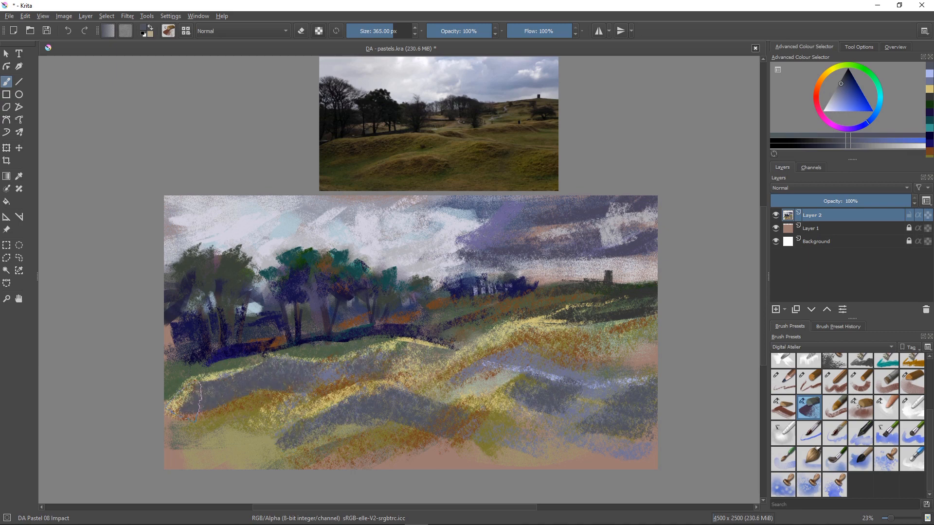
{"action": "left_click_drag", "start_coordinate": [247, 415], "coordinate": [138, 445]}
{"action": "left_click_drag", "start_coordinate": [195, 400], "coordinate": [141, 404]}
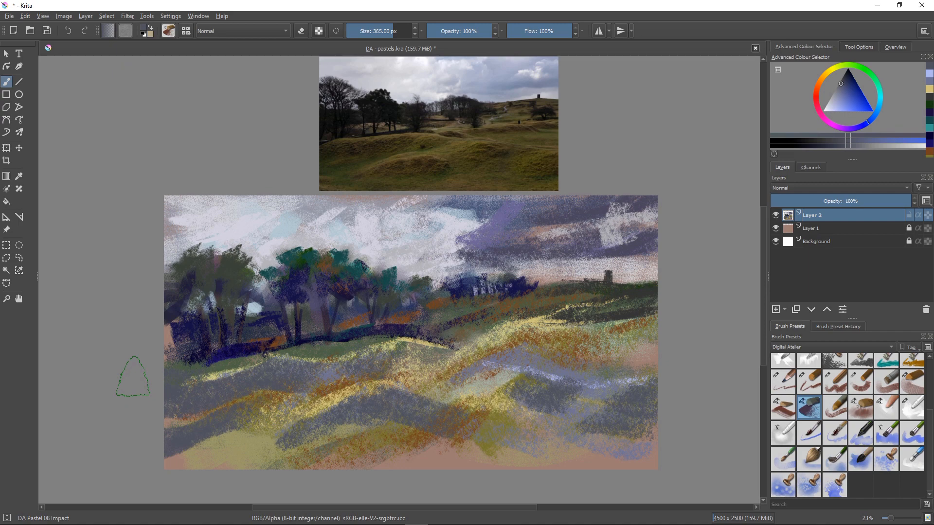
Choose a dark green and deepen the shadows on the left slopes and the foreground mounds, adding muted grey-green touches.
{"action": "left_click", "coordinate": [853, 65]}
{"action": "left_click", "coordinate": [848, 79]}
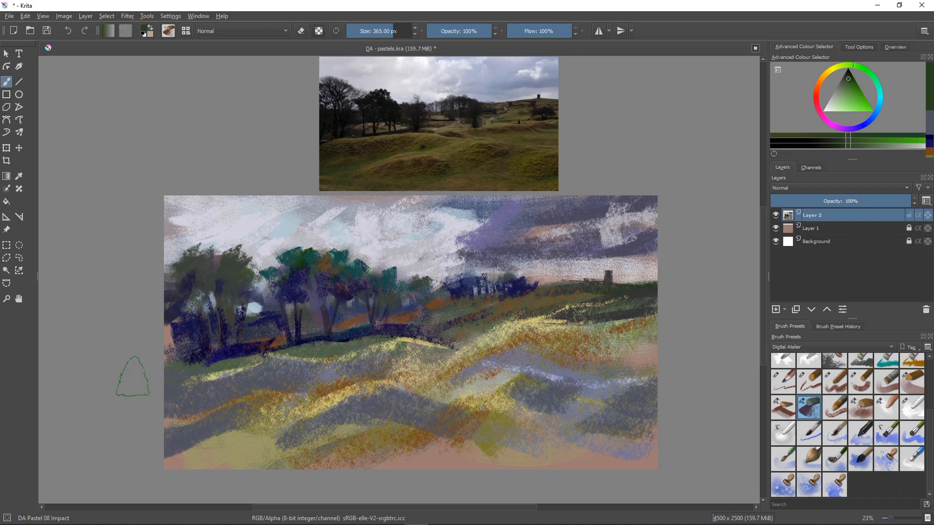
{"action": "mouse_move", "coordinate": [132, 376]}
{"action": "left_mouse_down"}
{"action": "mouse_move", "coordinate": [212, 398]}
{"action": "mouse_move", "coordinate": [242, 383]}
{"action": "mouse_move", "coordinate": [157, 395]}
{"action": "left_mouse_up"}
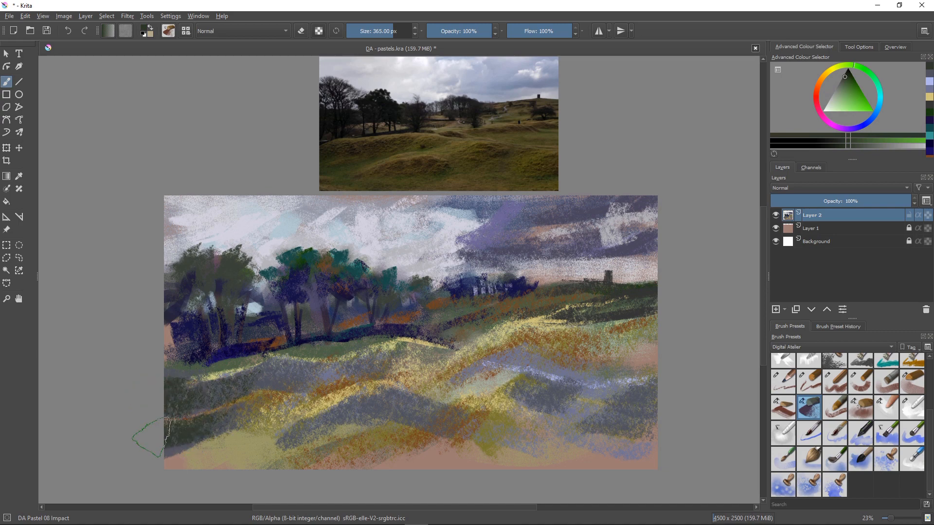
{"action": "mouse_move", "coordinate": [390, 412]}
{"action": "left_mouse_down"}
{"action": "mouse_move", "coordinate": [361, 414]}
{"action": "mouse_move", "coordinate": [437, 417]}
{"action": "mouse_move", "coordinate": [390, 402]}
{"action": "mouse_move", "coordinate": [336, 413]}
{"action": "mouse_move", "coordinate": [385, 409]}
{"action": "left_mouse_up"}
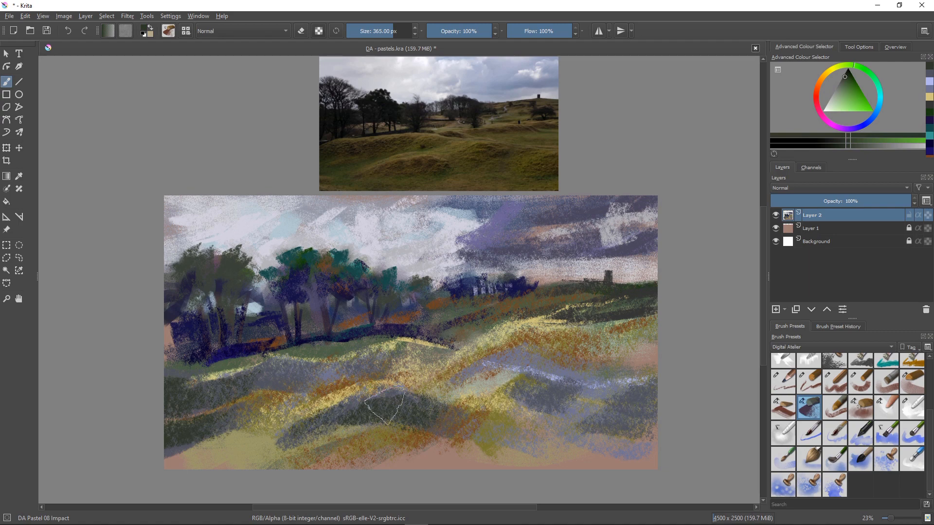
{"action": "mouse_move", "coordinate": [540, 388]}
{"action": "left_mouse_down"}
{"action": "mouse_move", "coordinate": [515, 391]}
{"action": "mouse_move", "coordinate": [533, 392]}
{"action": "left_mouse_up"}
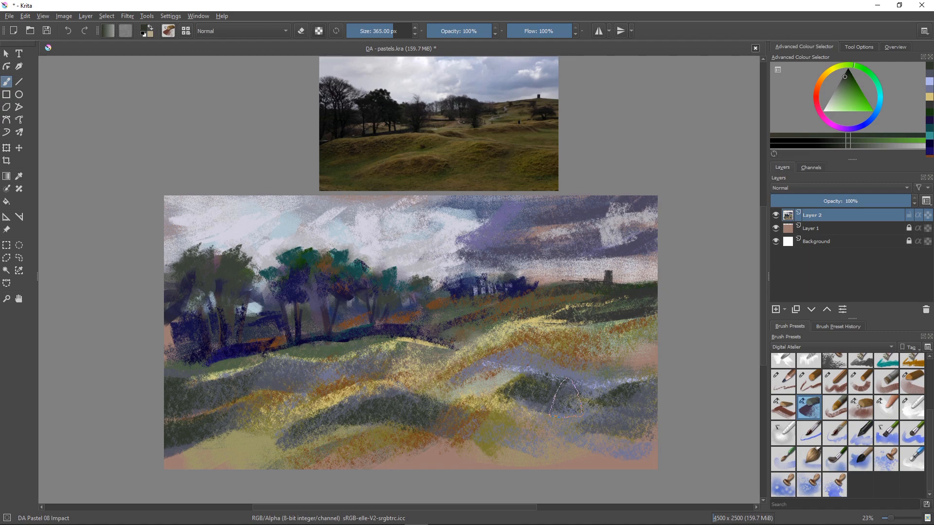
{"action": "left_click", "coordinate": [837, 89]}
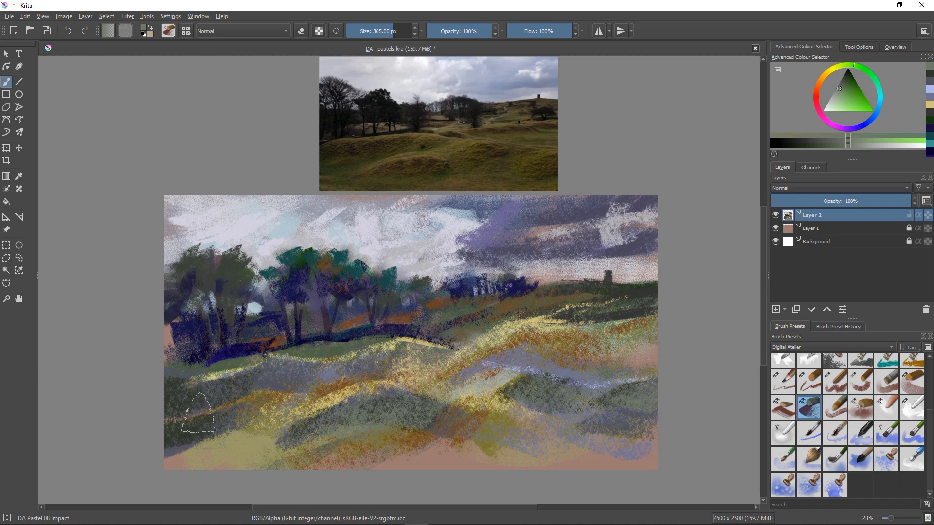
Choose a dark navy, reduce the brush to 63 px and repaint the hilltop tower and its ridge line.
{"action": "key", "text": "k"}
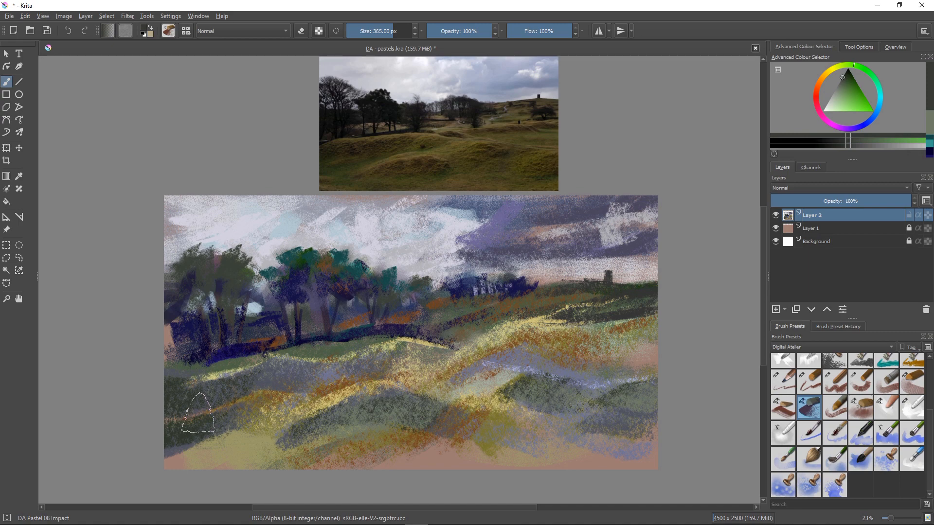
{"action": "key", "text": "bracketleft"}
{"action": "key", "text": "bracketleft"}
{"action": "key", "text": "bracketleft"}
{"action": "key", "text": "bracketleft"}
{"action": "key", "text": "bracketleft"}
{"action": "key", "text": "bracketleft"}
{"action": "key", "text": "bracketleft"}
{"action": "key", "text": "bracketleft"}
{"action": "key", "text": "bracketleft"}
{"action": "key", "text": "bracketleft"}
{"action": "key", "text": "bracketleft"}
{"action": "key", "text": "bracketleft"}
{"action": "key", "text": "bracketleft"}
{"action": "key", "text": "bracketleft"}
{"action": "key", "text": "bracketleft"}
{"action": "key", "text": "bracketleft"}
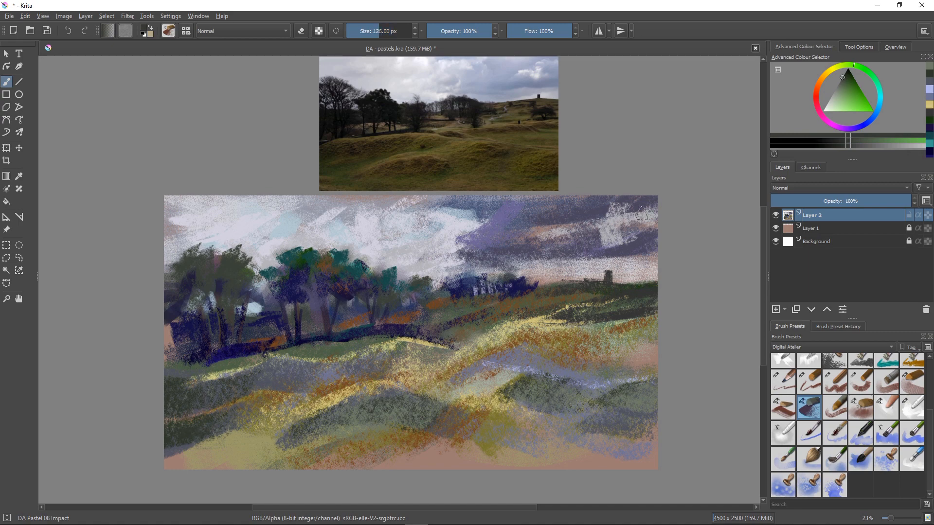
{"action": "left_click", "coordinate": [862, 126]}
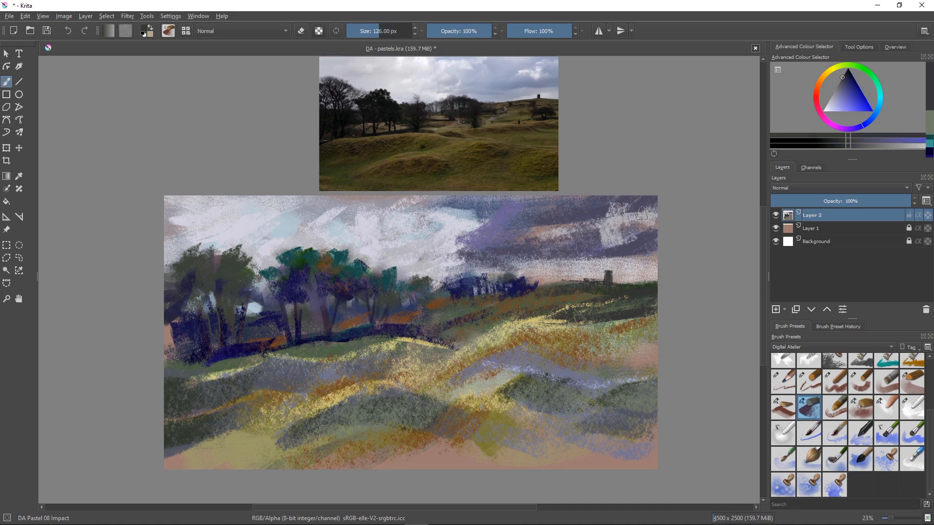
{"action": "left_click_drag", "start_coordinate": [842, 77], "coordinate": [848, 78]}
{"action": "left_click_drag", "start_coordinate": [609, 275], "coordinate": [609, 278]}
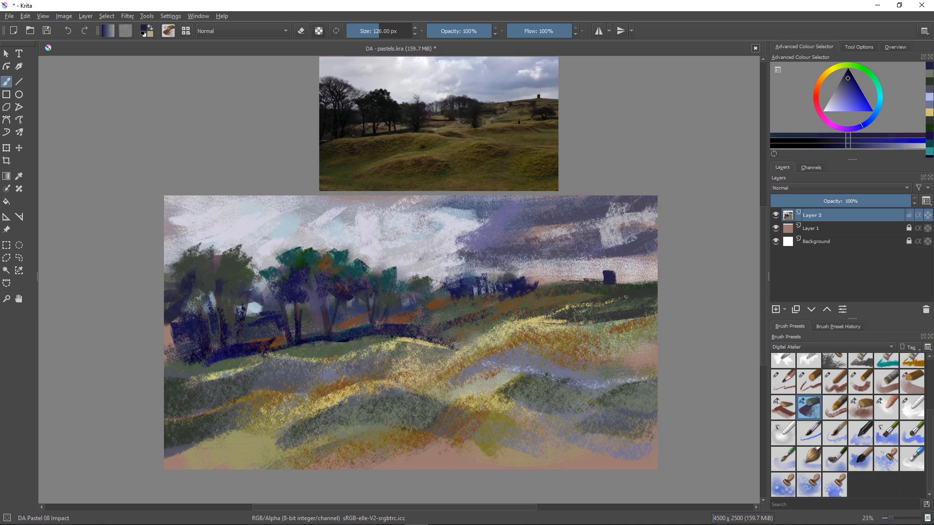
{"action": "key", "text": "ctrl+z"}
{"action": "key", "text": "bracketleft"}
{"action": "key", "text": "bracketleft"}
{"action": "key", "text": "bracketleft"}
{"action": "key", "text": "bracketleft"}
{"action": "key", "text": "bracketleft"}
{"action": "key", "text": "bracketleft"}
{"action": "key", "text": "bracketleft"}
{"action": "key", "text": "bracketleft"}
{"action": "key", "text": "bracketleft"}
{"action": "key", "text": "bracketleft"}
{"action": "mouse_move", "coordinate": [606, 286]}
{"action": "left_mouse_down"}
{"action": "mouse_move", "coordinate": [546, 292]}
{"action": "mouse_move", "coordinate": [643, 285]}
{"action": "left_mouse_up"}
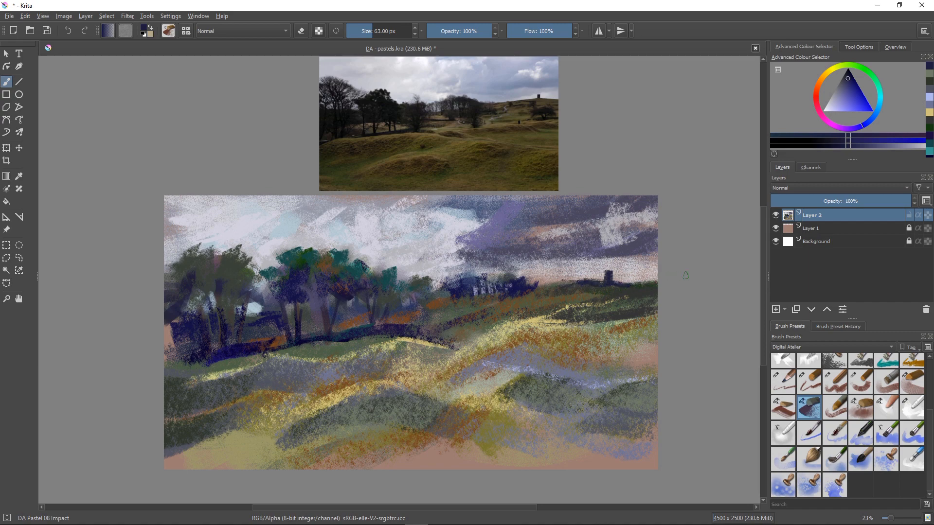
Darken the distant tree clump in navy, and draw the trunk and branches of the grove's rightmost tree with a 35 px brush.
{"action": "mouse_move", "coordinate": [575, 285]}
{"action": "left_mouse_down"}
{"action": "mouse_move", "coordinate": [499, 298]}
{"action": "mouse_move", "coordinate": [506, 274]}
{"action": "mouse_move", "coordinate": [483, 292]}
{"action": "mouse_move", "coordinate": [519, 276]}
{"action": "mouse_move", "coordinate": [479, 295]}
{"action": "mouse_move", "coordinate": [481, 280]}
{"action": "mouse_move", "coordinate": [473, 279]}
{"action": "mouse_move", "coordinate": [484, 275]}
{"action": "mouse_move", "coordinate": [474, 274]}
{"action": "mouse_move", "coordinate": [498, 282]}
{"action": "mouse_move", "coordinate": [476, 277]}
{"action": "mouse_move", "coordinate": [447, 296]}
{"action": "left_mouse_up"}
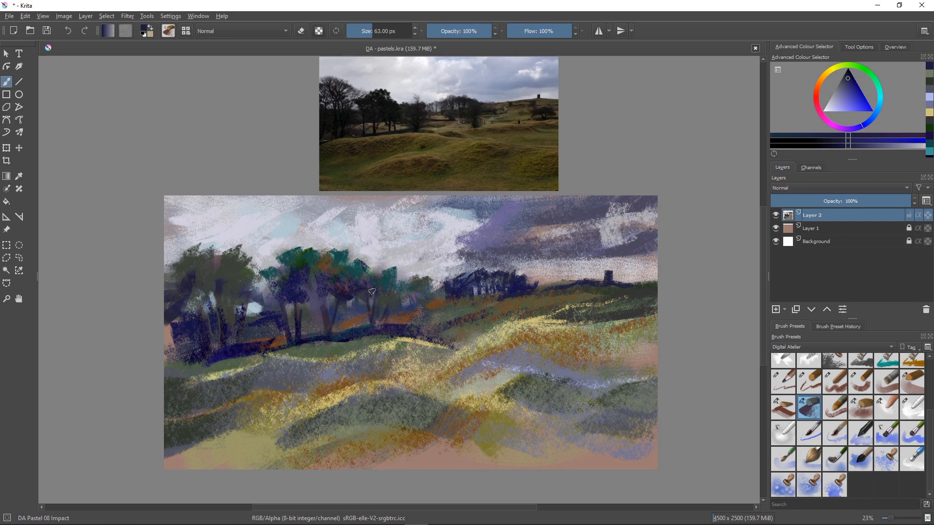
{"action": "left_click_drag", "start_coordinate": [387, 268], "coordinate": [404, 283]}
{"action": "key", "text": "bracketleft"}
{"action": "key", "text": "bracketleft"}
{"action": "key", "text": "bracketleft"}
{"action": "key", "text": "bracketleft"}
{"action": "key", "text": "bracketleft"}
{"action": "key", "text": "bracketleft"}
{"action": "key", "text": "bracketleft"}
{"action": "key", "text": "bracketleft"}
{"action": "left_click_drag", "start_coordinate": [395, 281], "coordinate": [390, 309]}
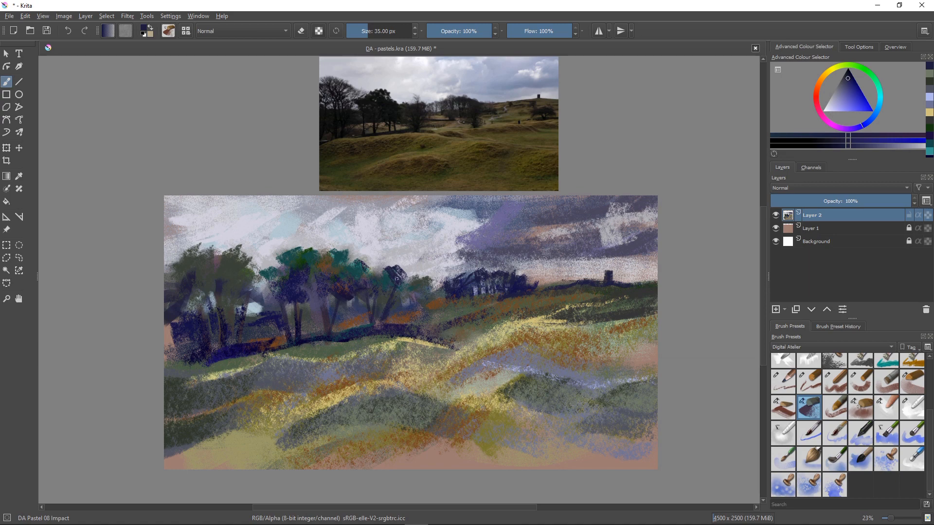
{"action": "mouse_move", "coordinate": [401, 277]}
{"action": "left_mouse_down"}
{"action": "mouse_move", "coordinate": [424, 302]}
{"action": "mouse_move", "coordinate": [341, 285]}
{"action": "mouse_move", "coordinate": [354, 295]}
{"action": "mouse_move", "coordinate": [381, 291]}
{"action": "left_mouse_up"}
{"action": "left_click_drag", "start_coordinate": [378, 290], "coordinate": [364, 279]}
Enlarge the brush to 96 px and add dark navy accents to the canopies of the central trees.
{"action": "mouse_move", "coordinate": [337, 251]}
{"action": "left_mouse_down"}
{"action": "mouse_move", "coordinate": [288, 264]}
{"action": "mouse_move", "coordinate": [301, 257]}
{"action": "mouse_move", "coordinate": [303, 271]}
{"action": "mouse_move", "coordinate": [317, 273]}
{"action": "mouse_move", "coordinate": [293, 256]}
{"action": "left_mouse_up"}
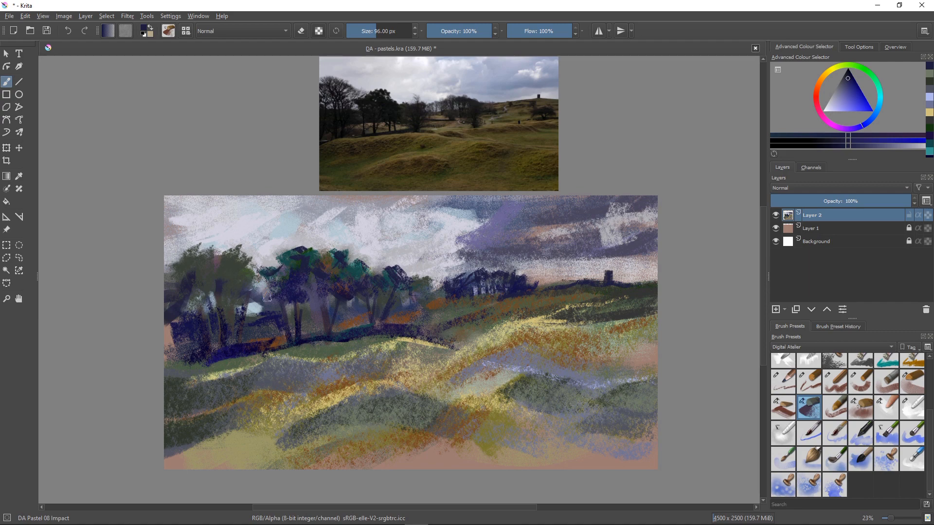
{"action": "left_click", "coordinate": [267, 297]}
Sample a pale grey from the sky and paint light gaps between the trunks of the left and central trees.
{"action": "key", "text": "p"}
{"action": "left_click", "coordinate": [264, 241]}
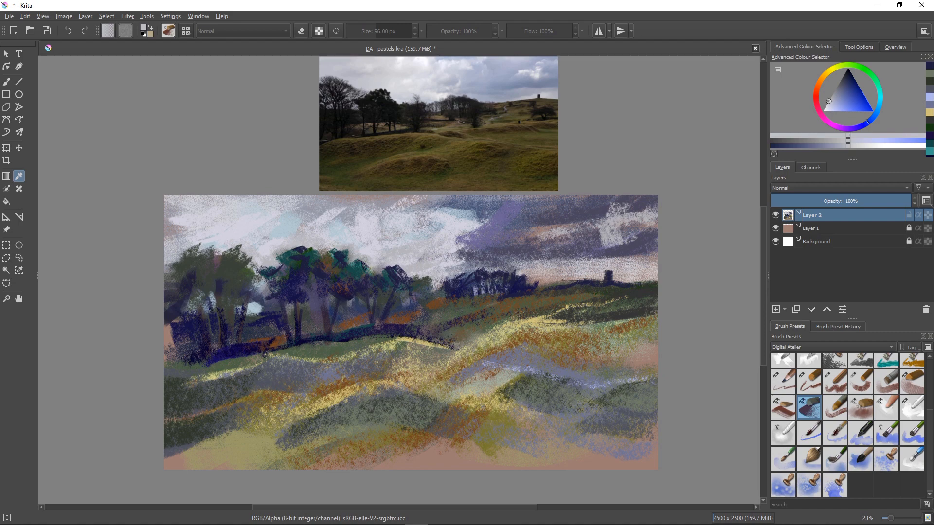
{"action": "key", "text": "b"}
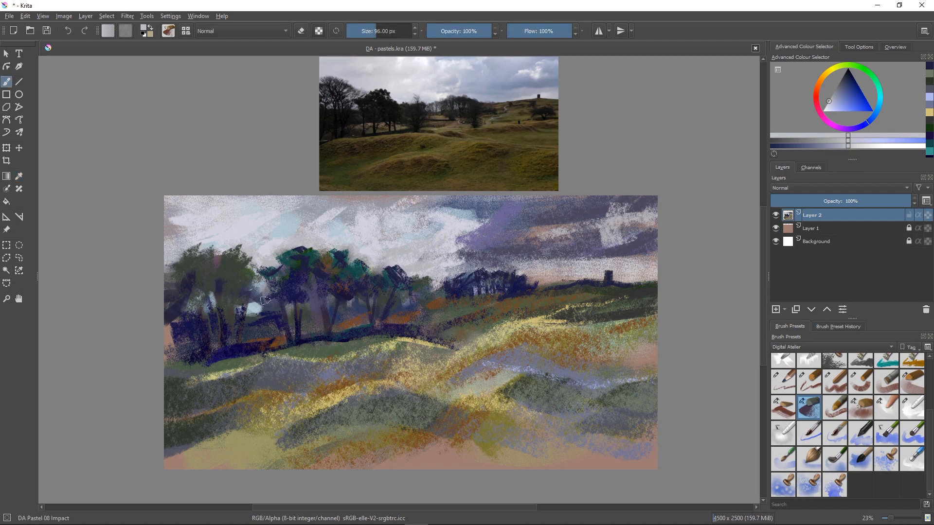
{"action": "left_click_drag", "start_coordinate": [270, 311], "coordinate": [277, 327]}
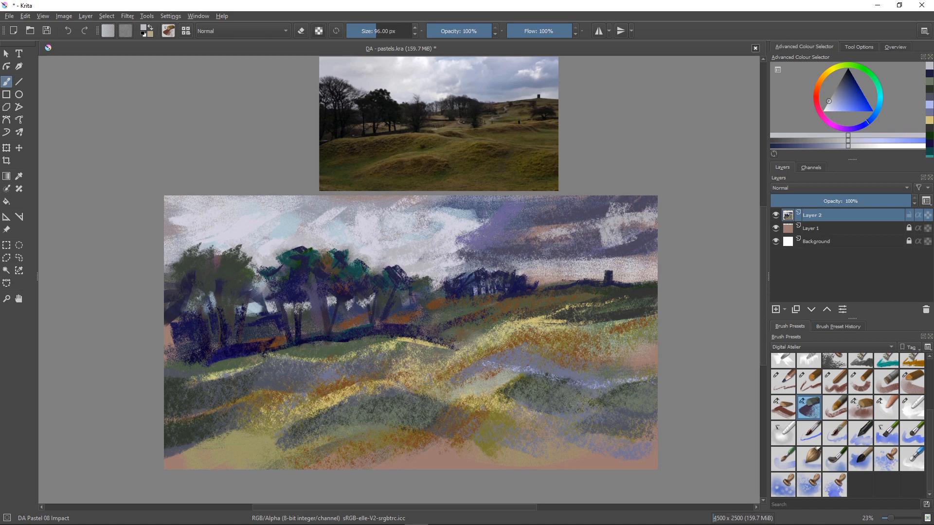
{"action": "left_click_drag", "start_coordinate": [340, 257], "coordinate": [331, 265]}
{"action": "key", "text": "bracketleft"}
{"action": "key", "text": "bracketleft"}
{"action": "key", "text": "bracketleft"}
{"action": "key", "text": "bracketleft"}
{"action": "key", "text": "bracketleft"}
{"action": "key", "text": "bracketleft"}
{"action": "key", "text": "ctrl"}
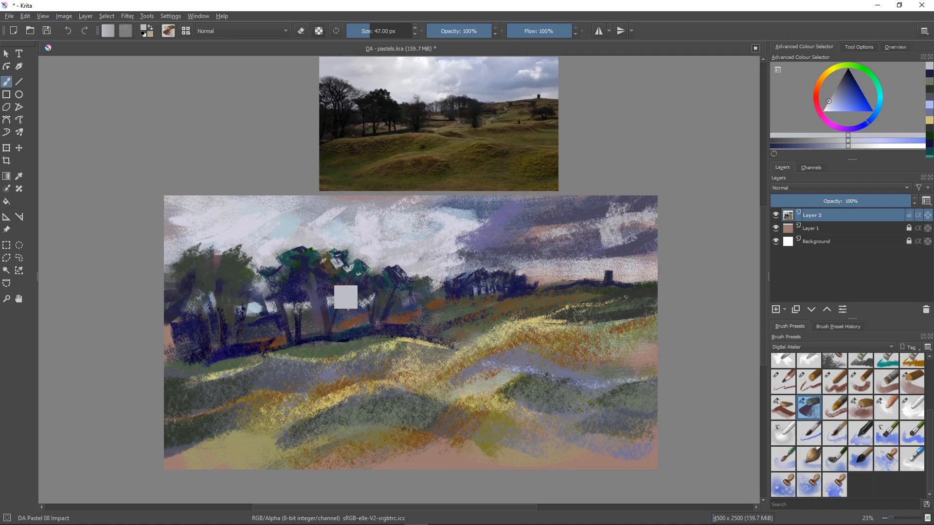
{"action": "key", "text": "ctrl+z"}
{"action": "key", "text": "ctrl+z"}
{"action": "key", "text": "ctrl+z"}
{"action": "key", "text": "ctrl+z"}
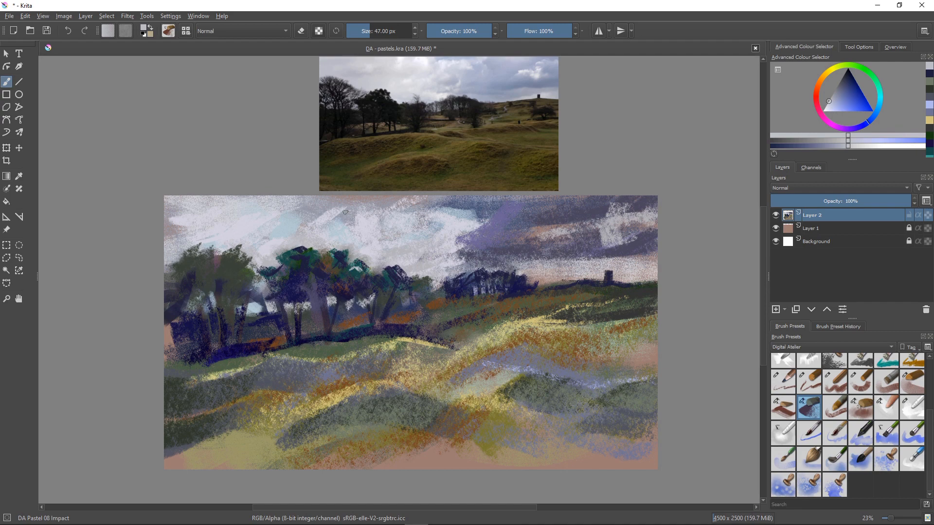
Sample a bluish grey from the sky and paint light gaps in the canopies and between the trunks of the central trees.
{"action": "key", "text": "p"}
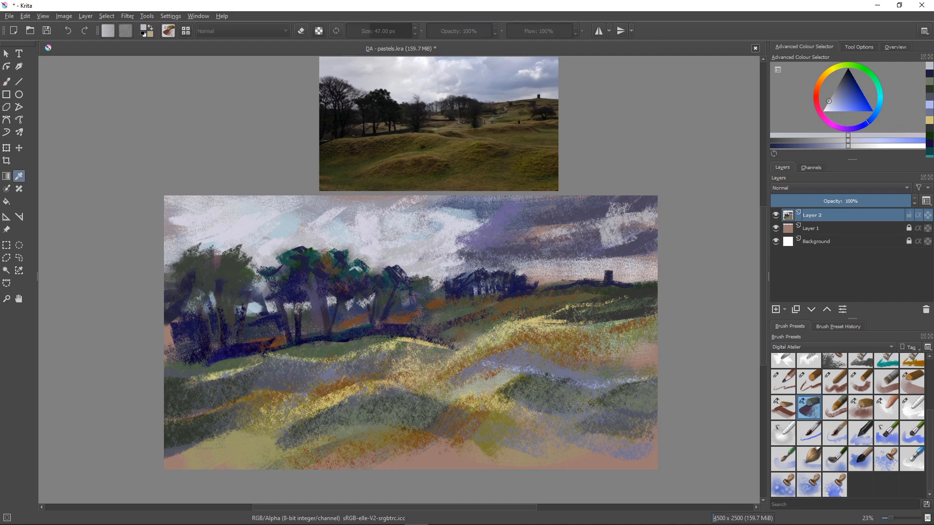
{"action": "left_click", "coordinate": [348, 212]}
{"action": "key", "text": "b"}
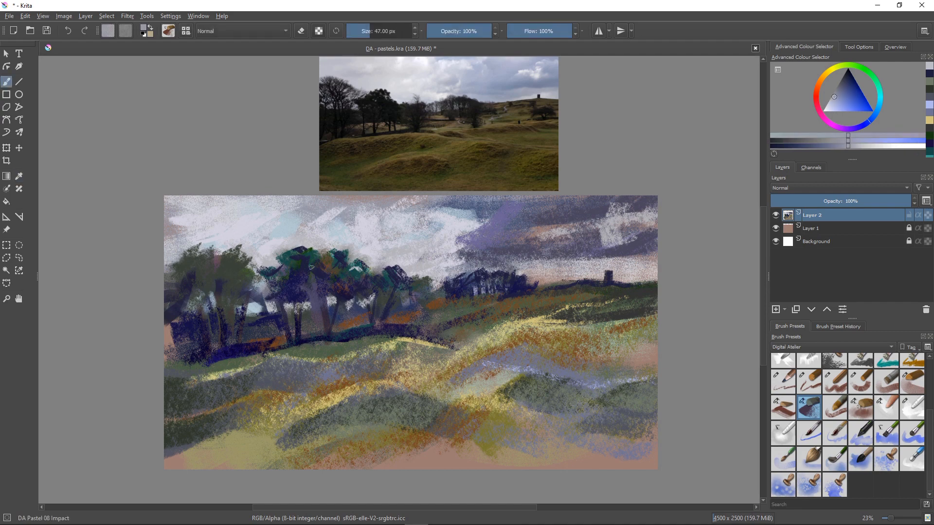
{"action": "mouse_move", "coordinate": [352, 266]}
{"action": "left_mouse_down"}
{"action": "mouse_move", "coordinate": [363, 275]}
{"action": "mouse_move", "coordinate": [340, 264]}
{"action": "left_mouse_up"}
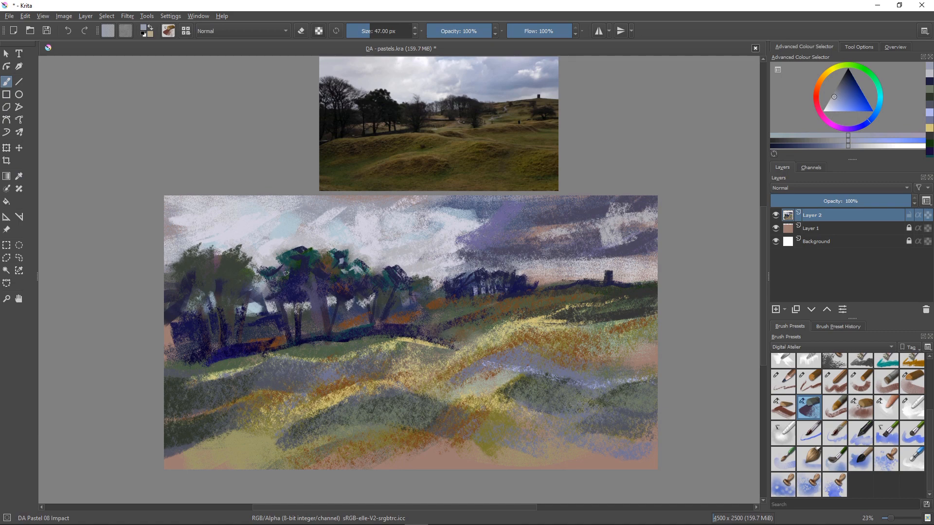
{"action": "left_click_drag", "start_coordinate": [322, 269], "coordinate": [319, 272]}
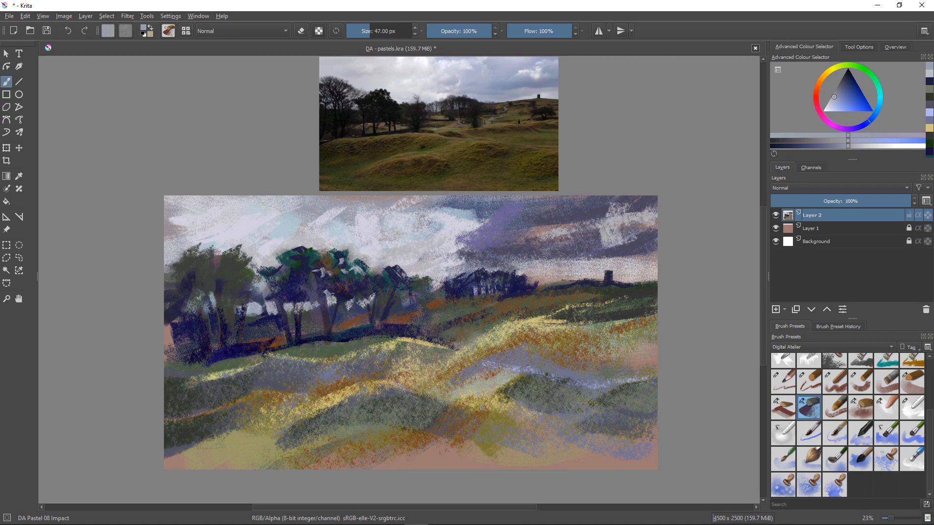
{"action": "left_click_drag", "start_coordinate": [332, 289], "coordinate": [350, 302]}
Sample a muted green, enlarge the brush to 73 px and paint foliage over the canopies of the central and left trees.
{"action": "left_click", "coordinate": [393, 205], "text": "ctrl"}
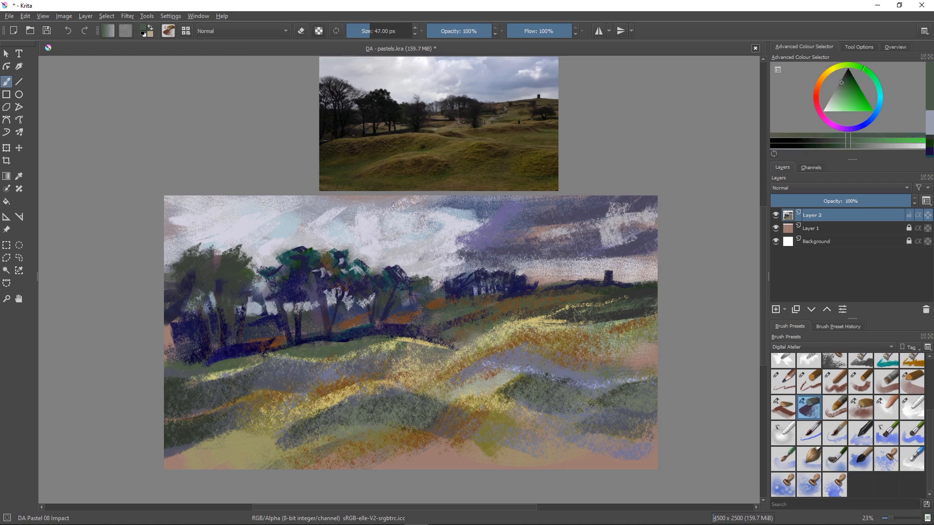
{"action": "key", "text": "bracketright"}
{"action": "key", "text": "bracketright"}
{"action": "key", "text": "bracketright"}
{"action": "key", "text": "bracketright"}
{"action": "key", "text": "bracketright"}
{"action": "key", "text": "bracketright"}
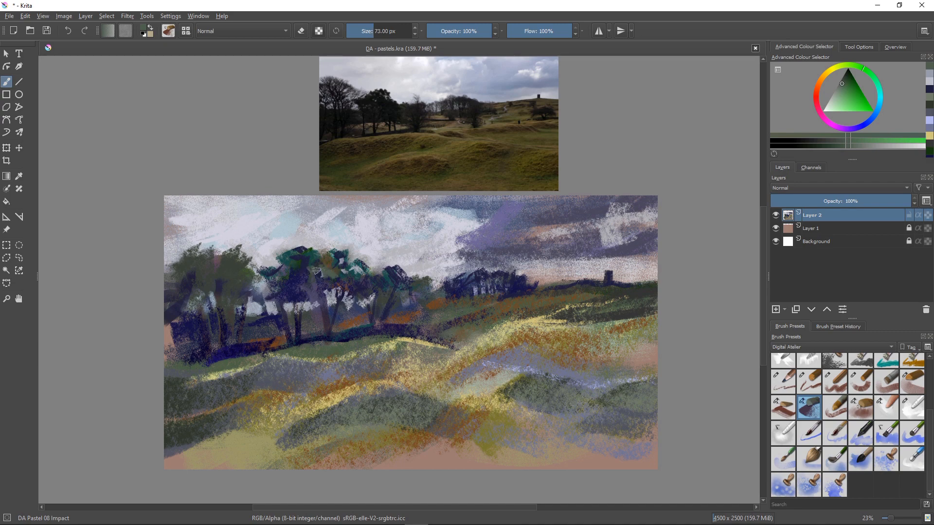
{"action": "mouse_move", "coordinate": [340, 260]}
{"action": "left_mouse_down"}
{"action": "mouse_move", "coordinate": [343, 272]}
{"action": "mouse_move", "coordinate": [365, 274]}
{"action": "left_mouse_up"}
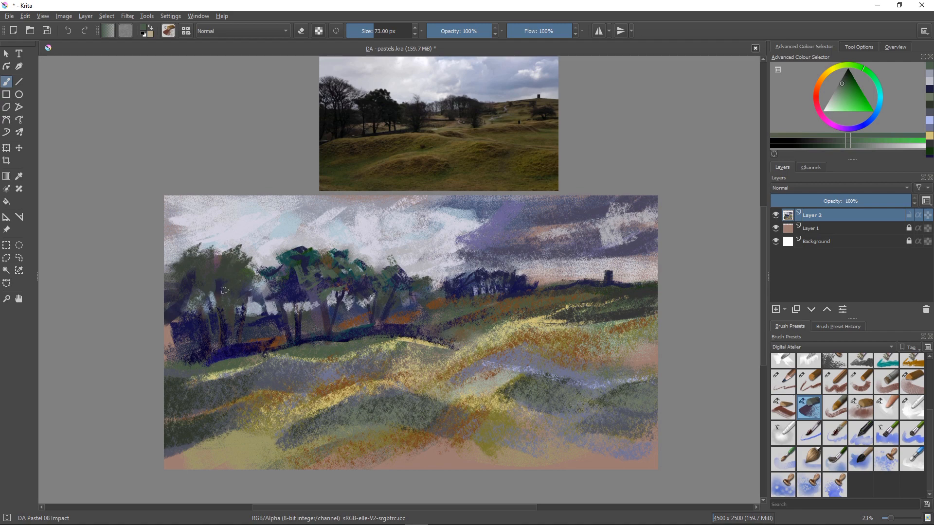
{"action": "left_click_drag", "start_coordinate": [238, 262], "coordinate": [238, 278]}
{"action": "left_click_drag", "start_coordinate": [242, 245], "coordinate": [232, 253]}
{"action": "left_click_drag", "start_coordinate": [235, 238], "coordinate": [225, 250]}
Enlarge the brush to 135 px, sample dark navy and darken the canopies of the central and left trees.
{"action": "left_click_drag", "start_coordinate": [292, 285], "coordinate": [325, 285], "text": "shift"}
{"action": "key", "text": "["}
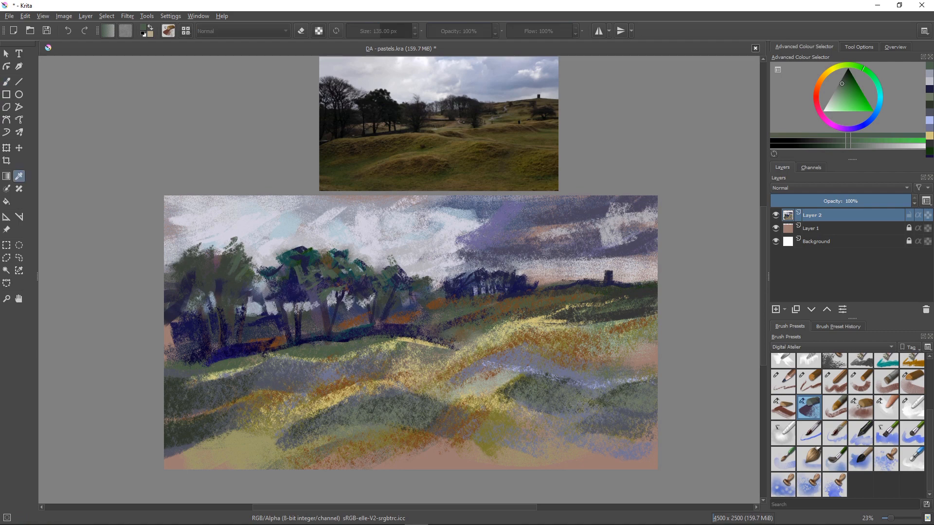
{"action": "left_click", "coordinate": [289, 284], "text": "ctrl"}
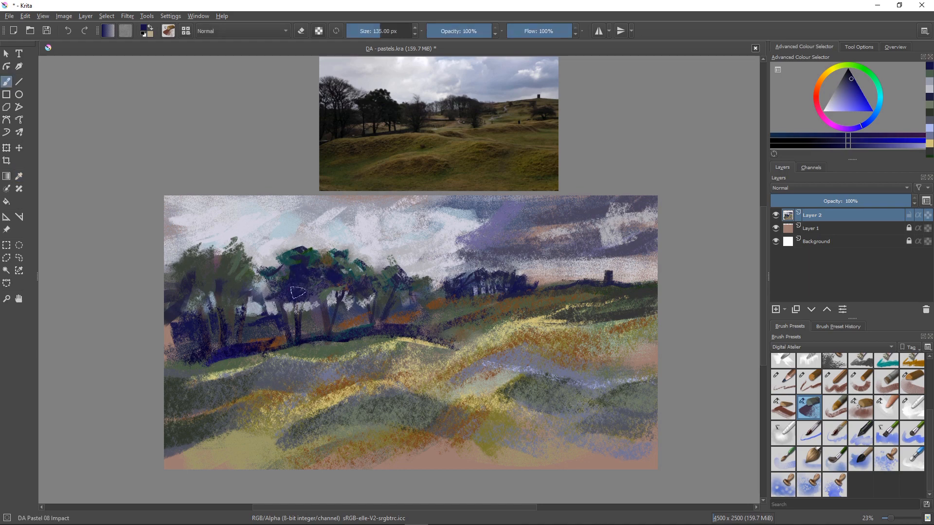
{"action": "left_click_drag", "start_coordinate": [340, 267], "coordinate": [362, 291]}
{"action": "mouse_move", "coordinate": [206, 275]}
{"action": "left_mouse_down"}
{"action": "mouse_move", "coordinate": [227, 300]}
{"action": "mouse_move", "coordinate": [211, 295]}
{"action": "mouse_move", "coordinate": [226, 262]}
{"action": "mouse_move", "coordinate": [245, 270]}
{"action": "mouse_move", "coordinate": [221, 249]}
{"action": "mouse_move", "coordinate": [208, 255]}
{"action": "mouse_move", "coordinate": [220, 233]}
{"action": "mouse_move", "coordinate": [232, 251]}
{"action": "mouse_move", "coordinate": [243, 235]}
{"action": "mouse_move", "coordinate": [234, 229]}
{"action": "mouse_move", "coordinate": [193, 276]}
{"action": "mouse_move", "coordinate": [197, 244]}
{"action": "mouse_move", "coordinate": [210, 259]}
{"action": "mouse_move", "coordinate": [175, 261]}
{"action": "mouse_move", "coordinate": [172, 240]}
{"action": "mouse_move", "coordinate": [196, 265]}
{"action": "mouse_move", "coordinate": [179, 270]}
{"action": "mouse_move", "coordinate": [202, 258]}
{"action": "mouse_move", "coordinate": [215, 299]}
{"action": "mouse_move", "coordinate": [184, 307]}
{"action": "mouse_move", "coordinate": [178, 274]}
{"action": "mouse_move", "coordinate": [186, 310]}
{"action": "mouse_move", "coordinate": [201, 284]}
{"action": "mouse_move", "coordinate": [232, 290]}
{"action": "mouse_move", "coordinate": [244, 279]}
{"action": "mouse_move", "coordinate": [254, 295]}
{"action": "mouse_move", "coordinate": [248, 293]}
{"action": "left_mouse_up"}
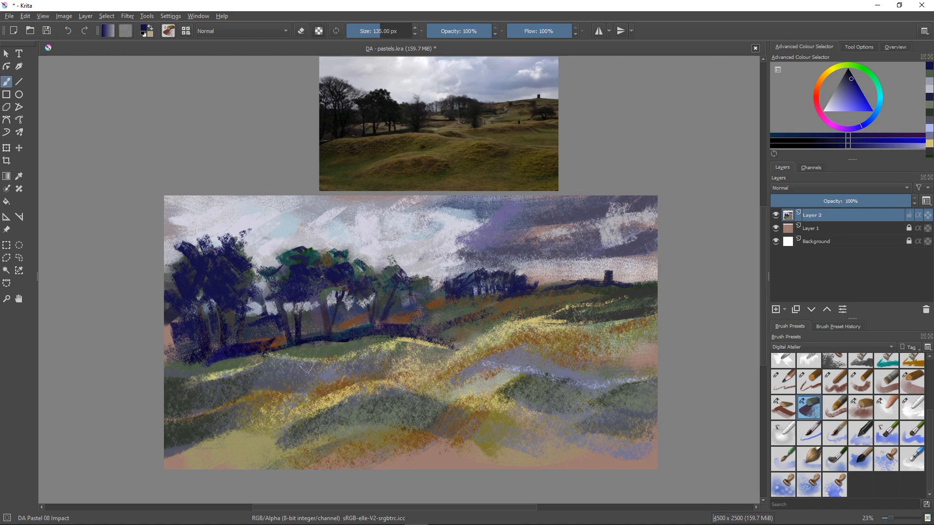
Choose a muted olive and paint the ground between the trunks of the central and left trees.
{"action": "left_click", "coordinate": [929, 73]}
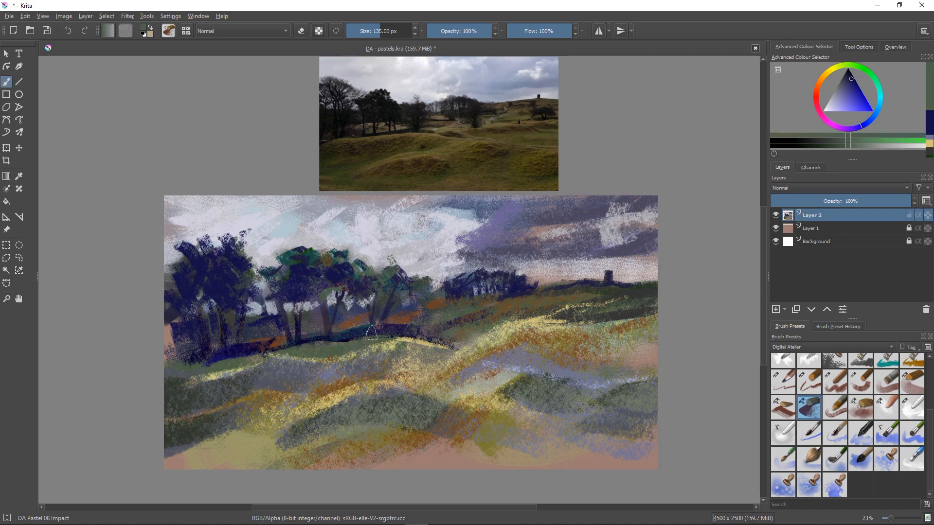
{"action": "left_click", "coordinate": [832, 68]}
{"action": "left_click_drag", "start_coordinate": [847, 81], "coordinate": [842, 85]}
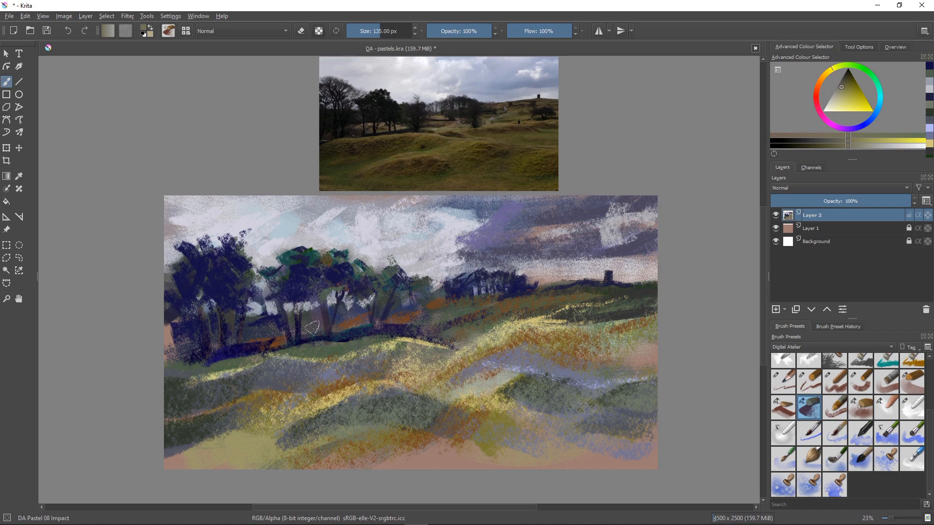
{"action": "left_click_drag", "start_coordinate": [316, 325], "coordinate": [251, 337]}
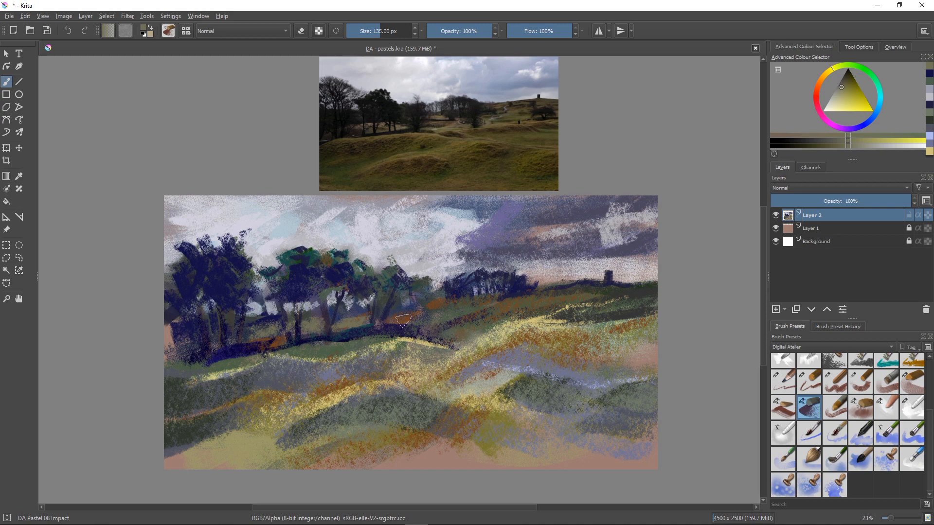
{"action": "mouse_move", "coordinate": [403, 321]}
{"action": "left_mouse_down"}
{"action": "mouse_move", "coordinate": [389, 320]}
{"action": "mouse_move", "coordinate": [398, 325]}
{"action": "left_mouse_up"}
{"action": "left_click_drag", "start_coordinate": [237, 333], "coordinate": [192, 336]}
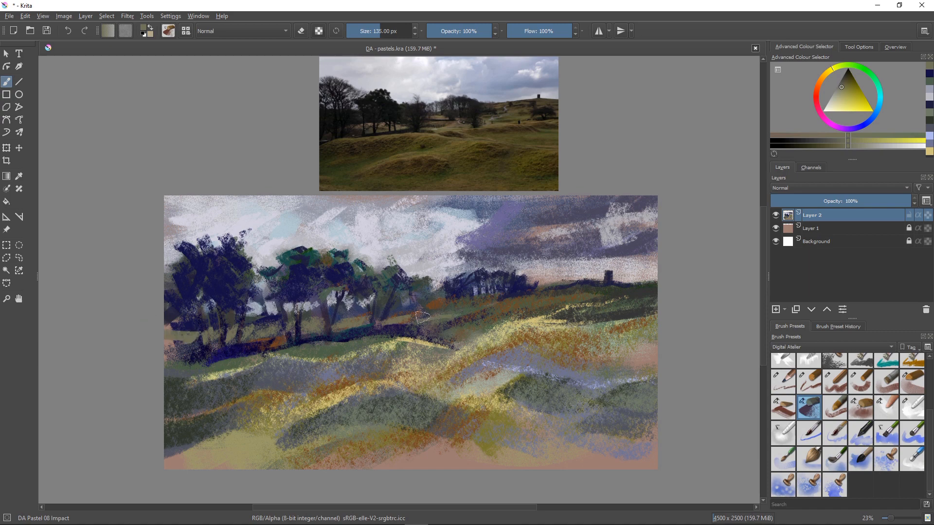
Paint sweeping olive strokes across the distant hillside below the tower.
{"action": "left_click_drag", "start_coordinate": [459, 322], "coordinate": [584, 297]}
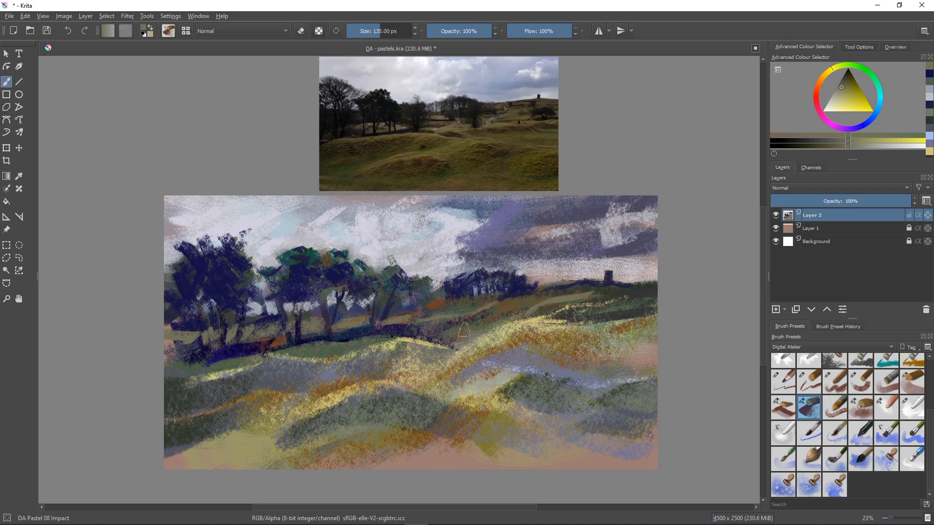
{"action": "key", "text": "bracketright"}
{"action": "left_click_drag", "start_coordinate": [612, 310], "coordinate": [570, 316]}
Enlarge the brush to 320 px and sample a dusty pink from the upper edge of the sky.
{"action": "key", "text": "bracketright"}
{"action": "key", "text": "bracketright"}
{"action": "key", "text": "bracketright"}
{"action": "key", "text": "bracketright"}
{"action": "key", "text": "bracketright"}
{"action": "key", "text": "bracketright"}
{"action": "key", "text": "bracketright"}
{"action": "key", "text": "bracketright"}
{"action": "key", "text": "bracketright"}
{"action": "key", "text": "bracketright"}
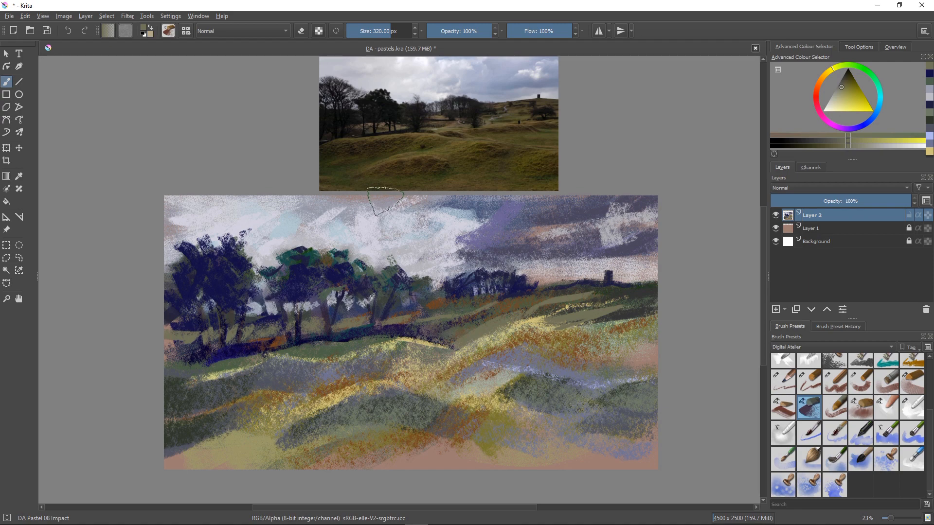
{"action": "key", "text": "p"}
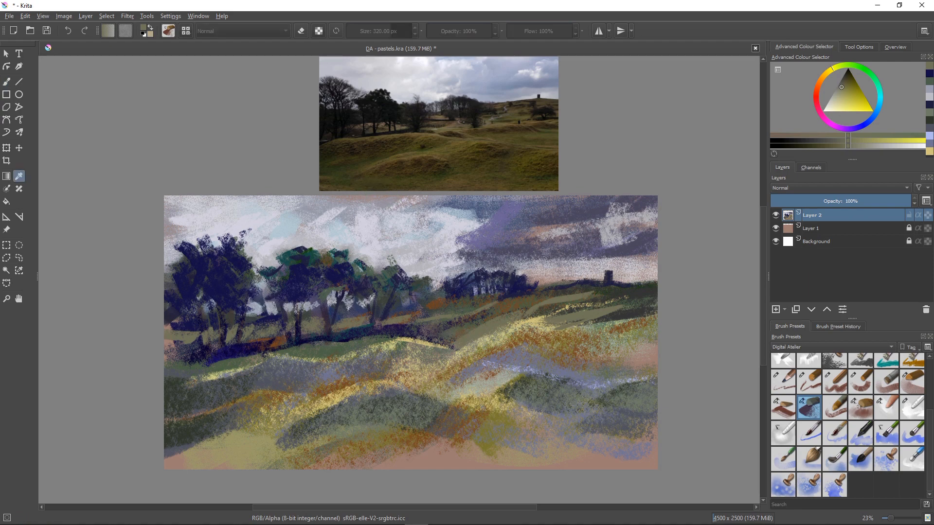
{"action": "left_click", "coordinate": [383, 199]}
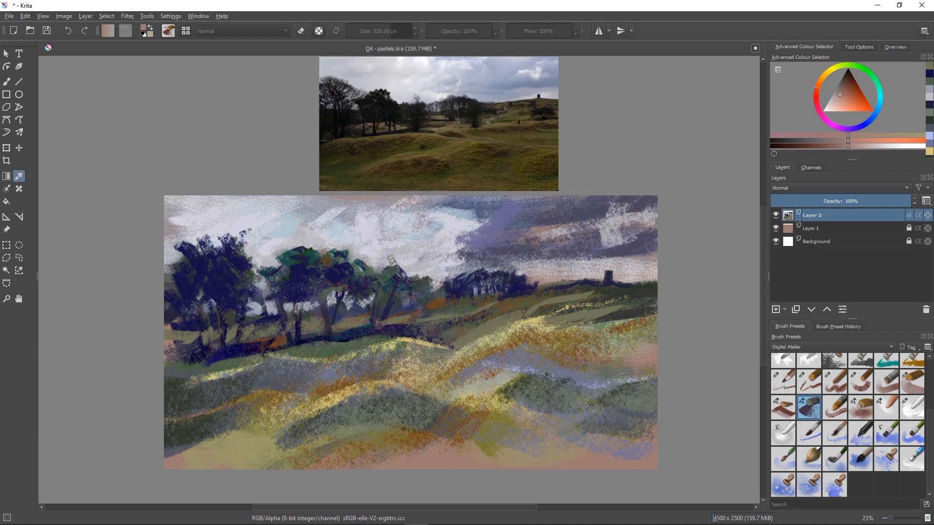
{"action": "key", "text": "b"}
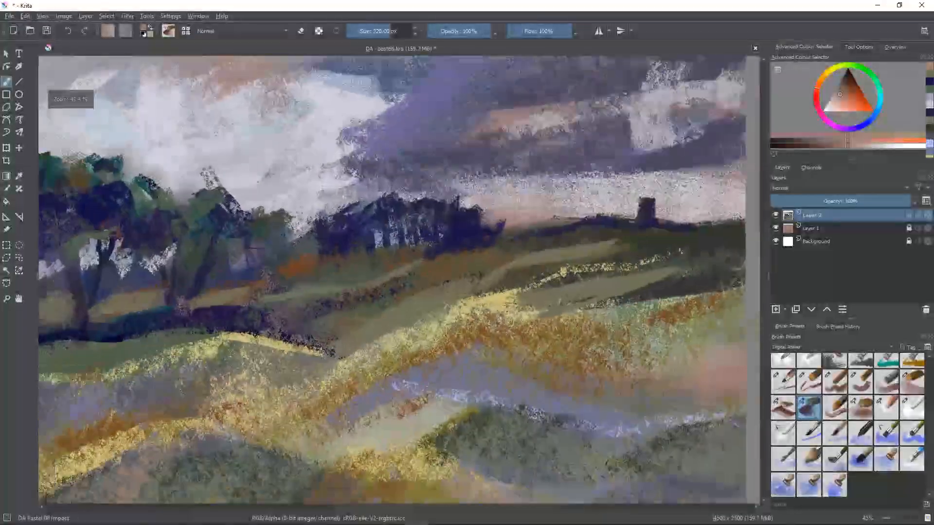
Examine the pastel texture of the sky, tree grove and hills up close and the composition as a whole.
{"action": "scroll", "coordinate": [398, 280], "scroll_direction": "up", "scroll_amount": 1}
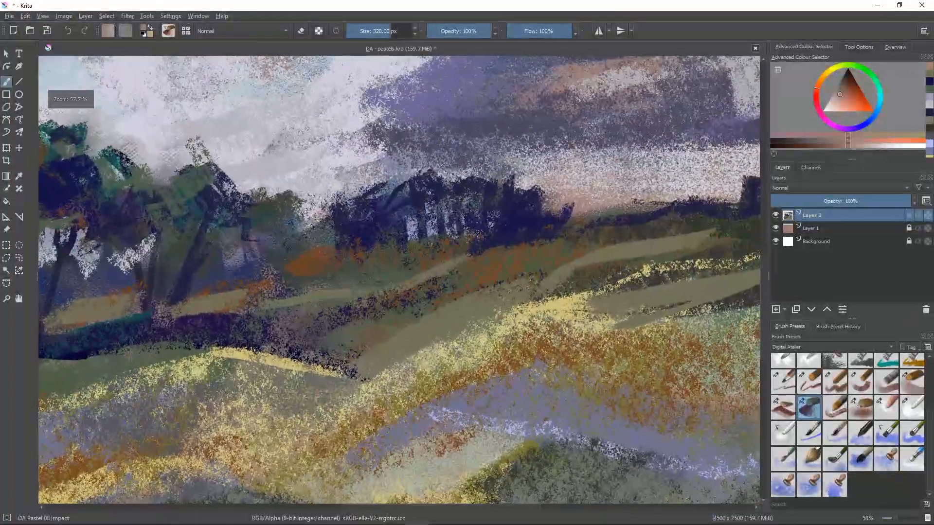
{"action": "left_click_drag", "start_coordinate": [340, 218], "coordinate": [457, 326]}
{"action": "scroll", "coordinate": [209, 307], "scroll_direction": "down", "scroll_amount": 1}
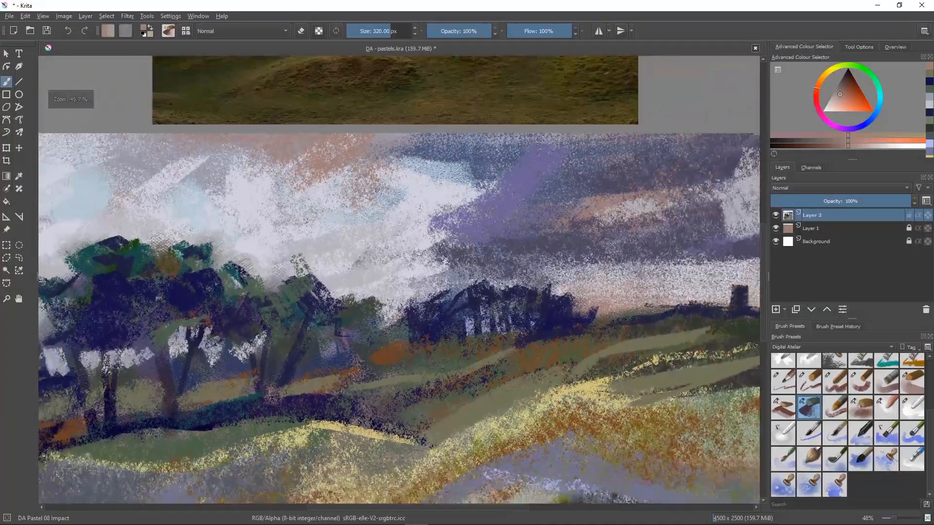
{"action": "scroll", "coordinate": [209, 307], "scroll_direction": "up", "scroll_amount": 3}
{"action": "mouse_move", "coordinate": [209, 308]}
{"action": "left_mouse_down"}
{"action": "mouse_move", "coordinate": [556, 206]}
{"action": "mouse_move", "coordinate": [612, 154]}
{"action": "left_mouse_up"}
{"action": "scroll", "coordinate": [492, 379], "scroll_direction": "up", "scroll_amount": 3}
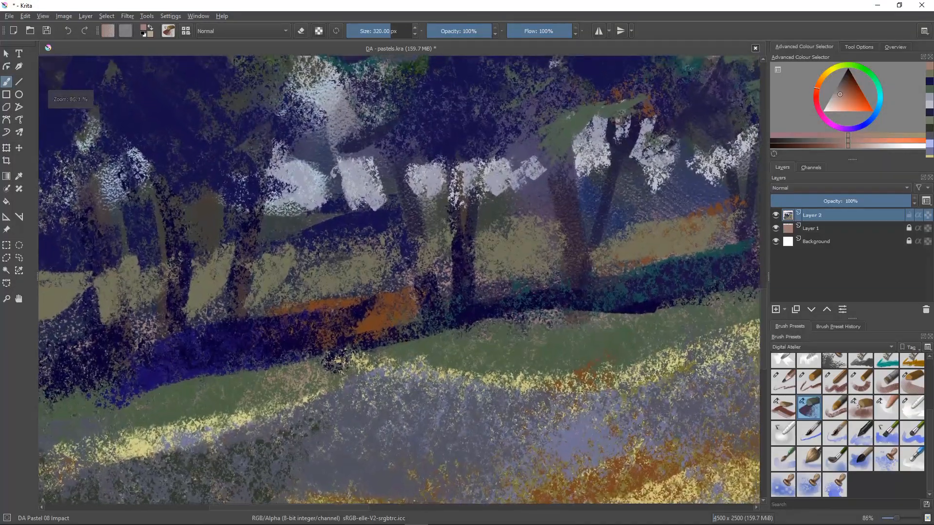
{"action": "scroll", "coordinate": [491, 379], "scroll_direction": "down", "scroll_amount": 5}
{"action": "left_click_drag", "start_coordinate": [603, 395], "coordinate": [316, 342]}
{"action": "scroll", "coordinate": [316, 341], "scroll_direction": "down", "scroll_amount": 4}
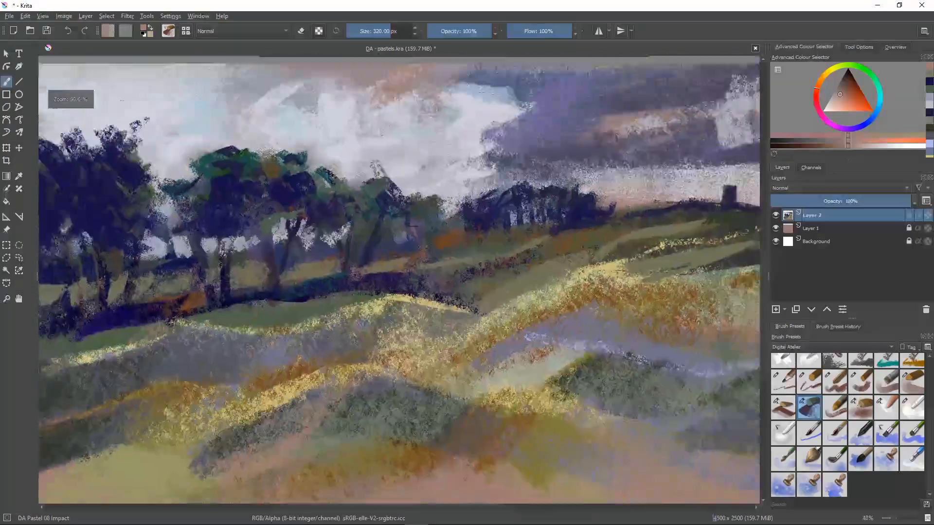
{"action": "scroll", "coordinate": [316, 341], "scroll_direction": "up", "scroll_amount": 1}
{"action": "scroll", "coordinate": [339, 333], "scroll_direction": "up", "scroll_amount": 1}
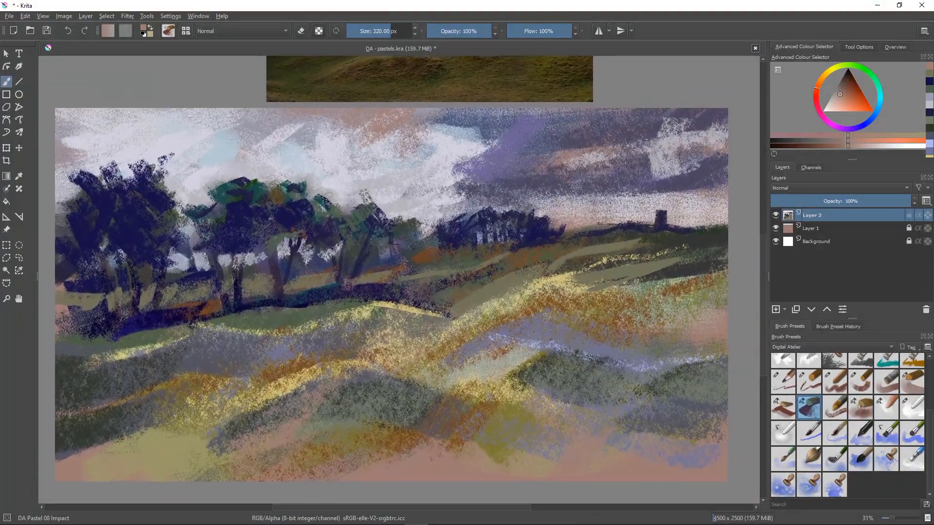
{"action": "left_click_drag", "start_coordinate": [340, 333], "coordinate": [353, 338]}
{"action": "left_click_drag", "start_coordinate": [377, 367], "coordinate": [348, 340]}
{"action": "scroll", "coordinate": [348, 340], "scroll_direction": "down", "scroll_amount": 3}
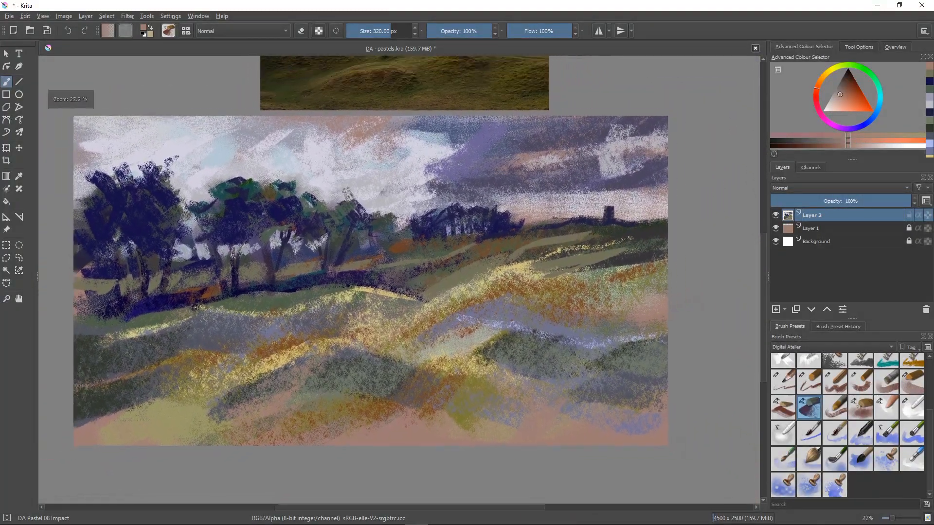
{"action": "scroll", "coordinate": [348, 340], "scroll_direction": "up", "scroll_amount": 1}
{"action": "left_click_drag", "start_coordinate": [281, 345], "coordinate": [357, 367]}
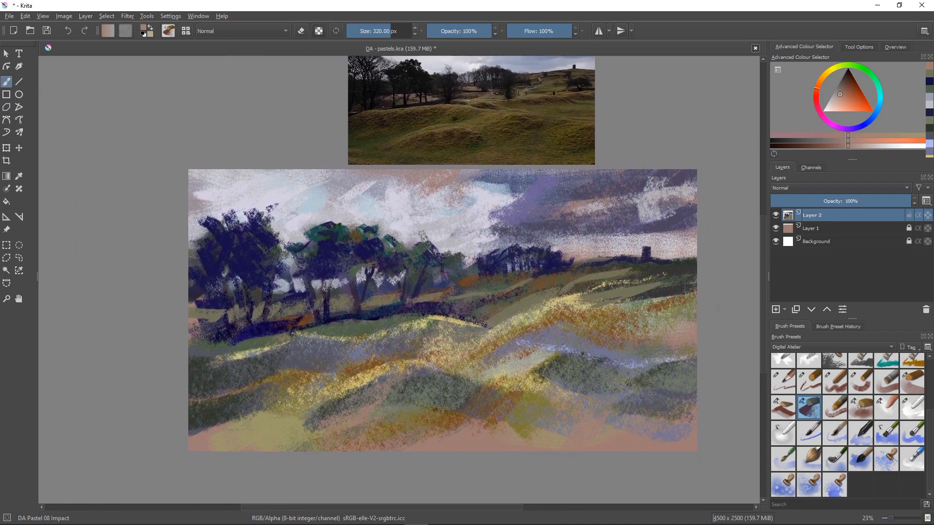
{"action": "scroll", "coordinate": [357, 367], "scroll_direction": "up", "scroll_amount": 1}
{"action": "scroll", "coordinate": [378, 388], "scroll_direction": "up", "scroll_amount": 1}
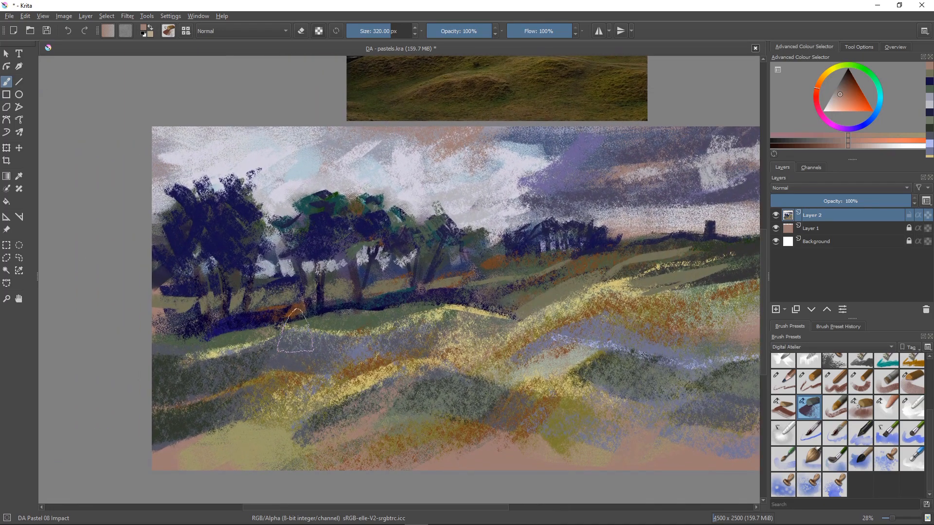
Try dusty pink twig strokes on the crown of the left tree with the DA Pastel 01 Pencil brush, and undo them.
{"action": "key", "text": "/"}
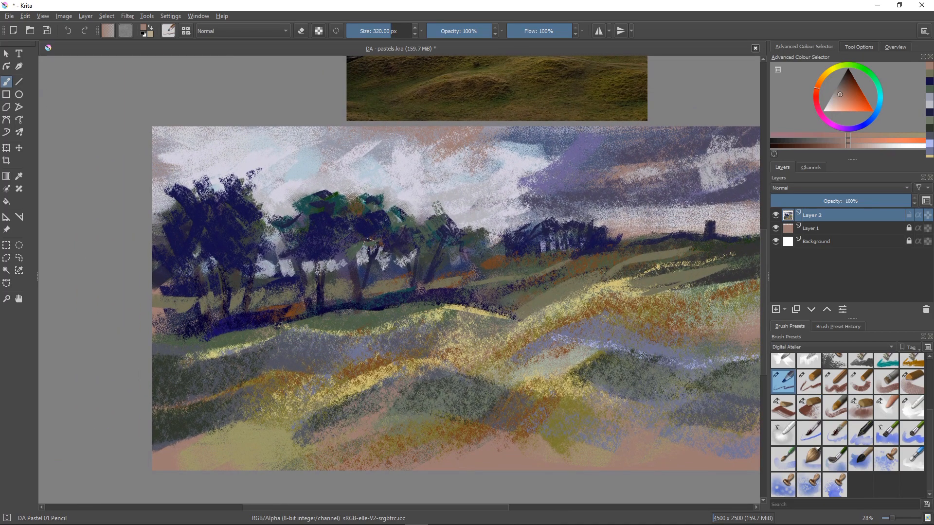
{"action": "left_click_drag", "start_coordinate": [349, 233], "coordinate": [348, 230], "text": "shift"}
{"action": "left_click_drag", "start_coordinate": [213, 176], "coordinate": [214, 203]}
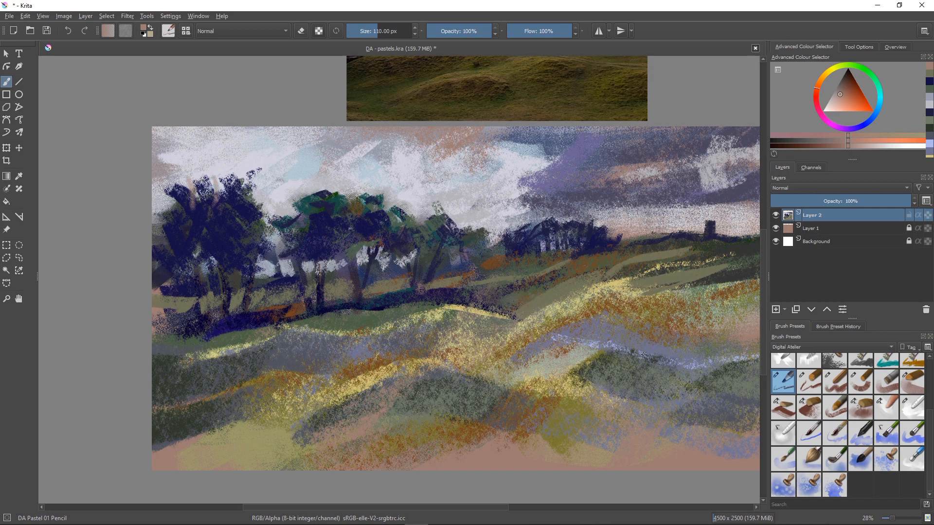
{"action": "left_click_drag", "start_coordinate": [212, 170], "coordinate": [215, 200]}
{"action": "key", "text": "ctrl+z"}
{"action": "key", "text": "ctrl+z"}
{"action": "key", "text": "ctrl+z"}
Sample dark navy from the left tree, undo a trial pencil twig, and draw a short hillside stroke with the DA Pastel 02 Wibbly lines brush.
{"action": "left_click", "coordinate": [221, 191], "text": "ctrl"}
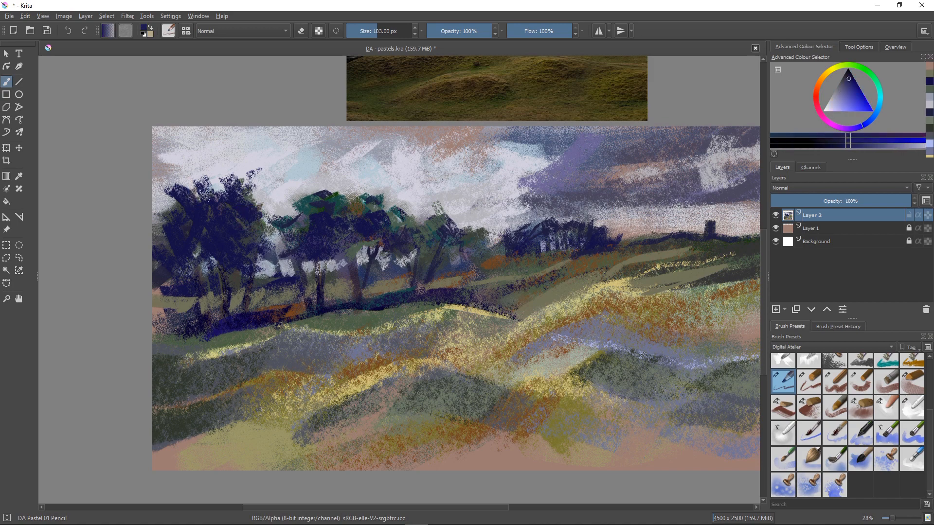
{"action": "left_click_drag", "start_coordinate": [212, 174], "coordinate": [214, 195]}
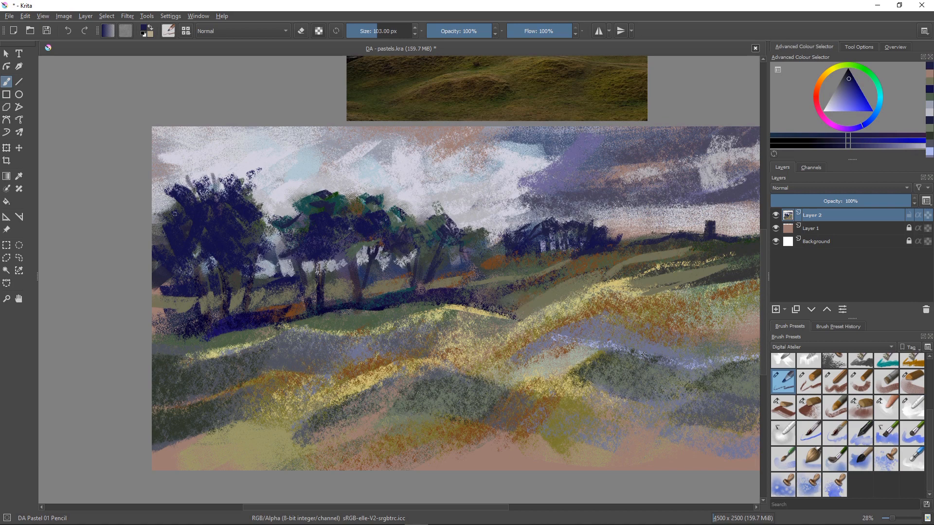
{"action": "key", "text": "ctrl+z"}
{"action": "left_click", "coordinate": [809, 382]}
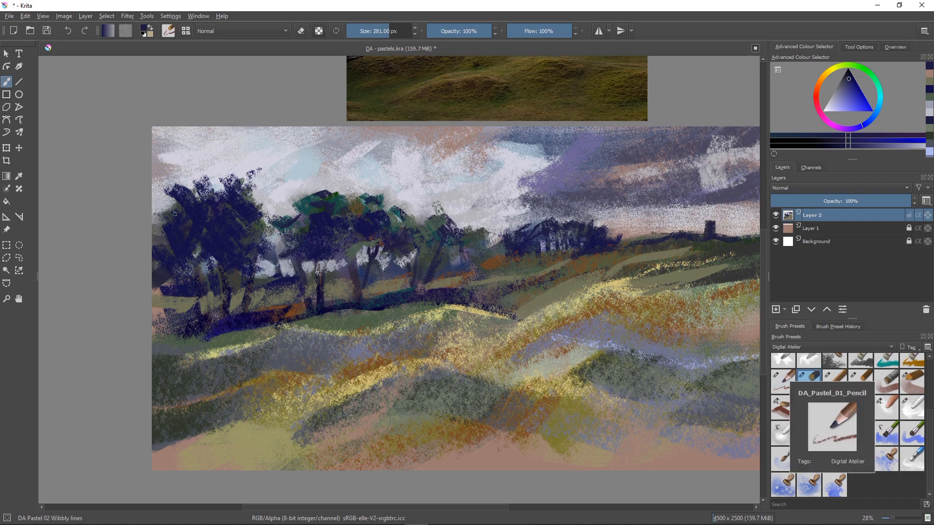
{"action": "left_click_drag", "start_coordinate": [605, 286], "coordinate": [574, 294]}
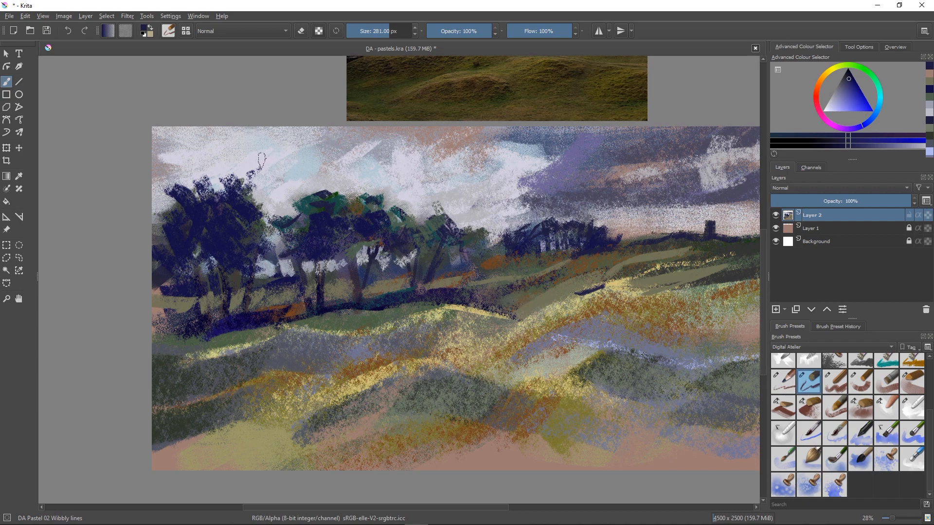
Sample pale blue-grey from the sky, enlarge the brush to 506 px and paint small sky gaps into the left and middle tree crowns.
{"action": "left_click", "coordinate": [263, 155], "text": "ctrl"}
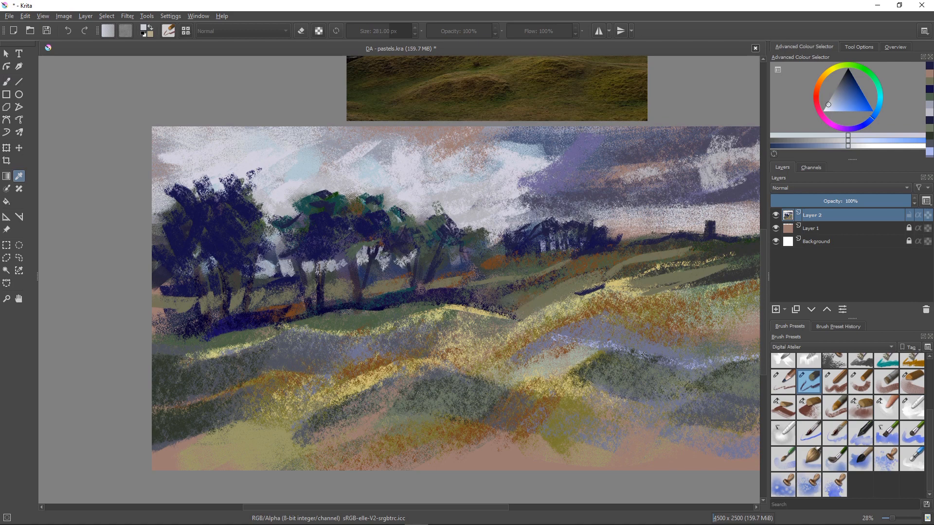
{"action": "key", "text": "b"}
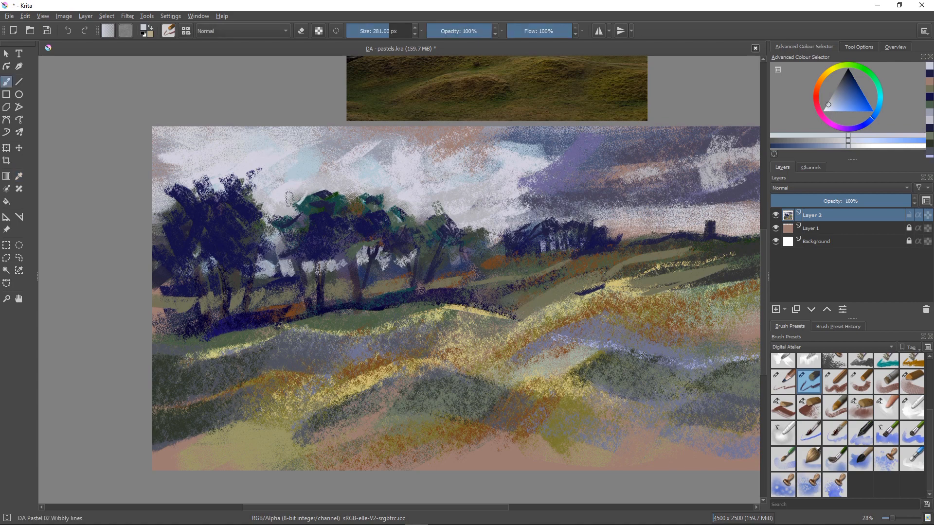
{"action": "key", "text": "bracketright"}
{"action": "key", "text": "bracketright"}
{"action": "key", "text": "bracketright"}
{"action": "key", "text": "bracketright"}
{"action": "key", "text": "bracketright"}
{"action": "key", "text": "bracketright"}
{"action": "key", "text": "bracketright"}
{"action": "key", "text": "bracketright"}
{"action": "key", "text": "bracketright"}
{"action": "key", "text": "bracketright"}
{"action": "key", "text": "bracketleft"}
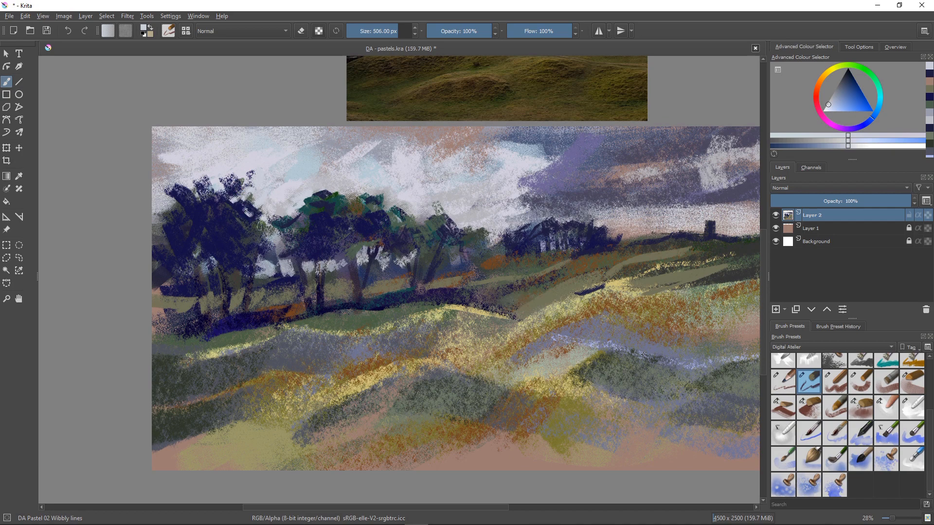
{"action": "left_click_drag", "start_coordinate": [213, 192], "coordinate": [200, 202]}
{"action": "mouse_move", "coordinate": [354, 188]}
{"action": "left_mouse_down"}
{"action": "mouse_move", "coordinate": [374, 211]}
{"action": "mouse_move", "coordinate": [385, 201]}
{"action": "mouse_move", "coordinate": [373, 221]}
{"action": "left_mouse_up"}
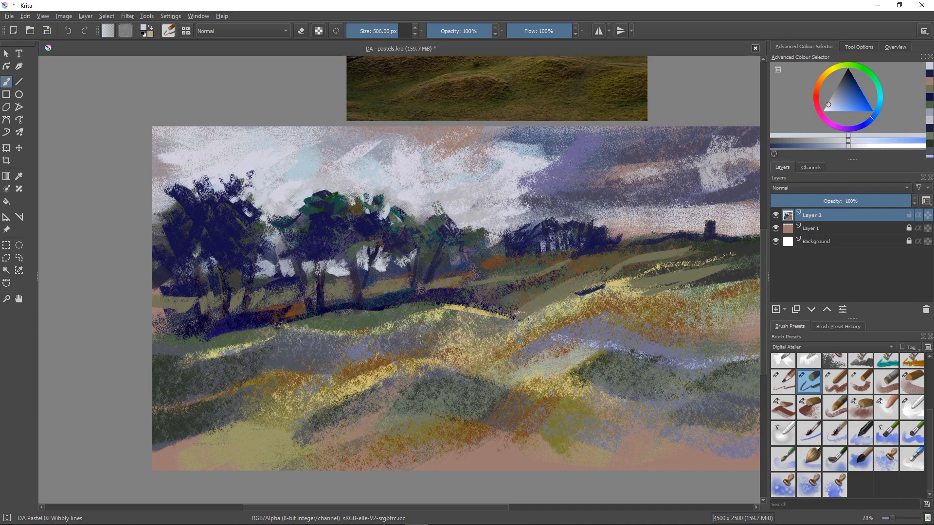
Sample pale yellow from the central hillside and paint a sunlit strip of ground behind the tree trunks.
{"action": "key", "text": "p"}
{"action": "left_click", "coordinate": [517, 325]}
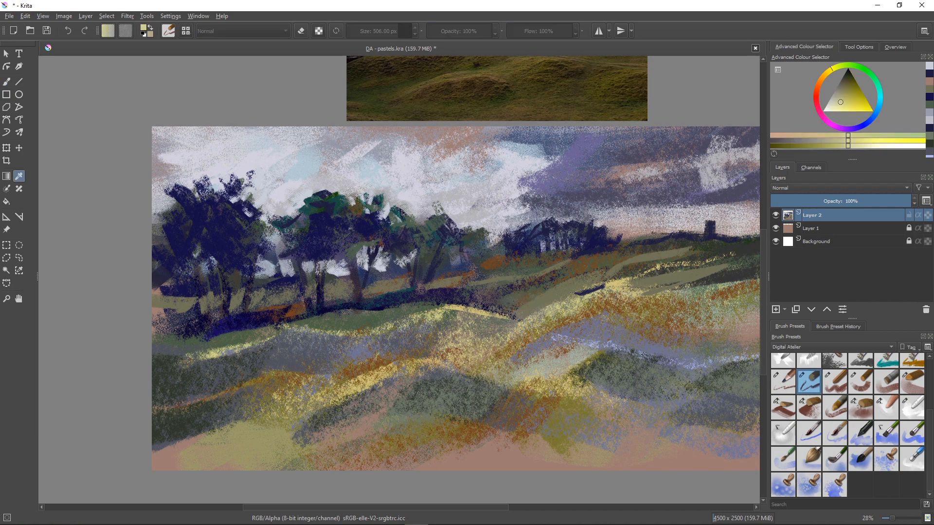
{"action": "key", "text": "b"}
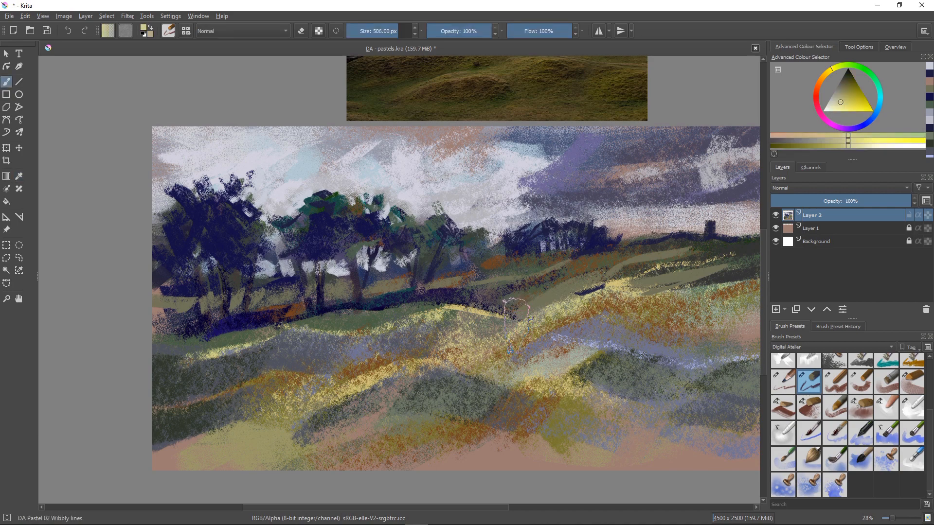
{"action": "left_click_drag", "start_coordinate": [364, 290], "coordinate": [402, 275]}
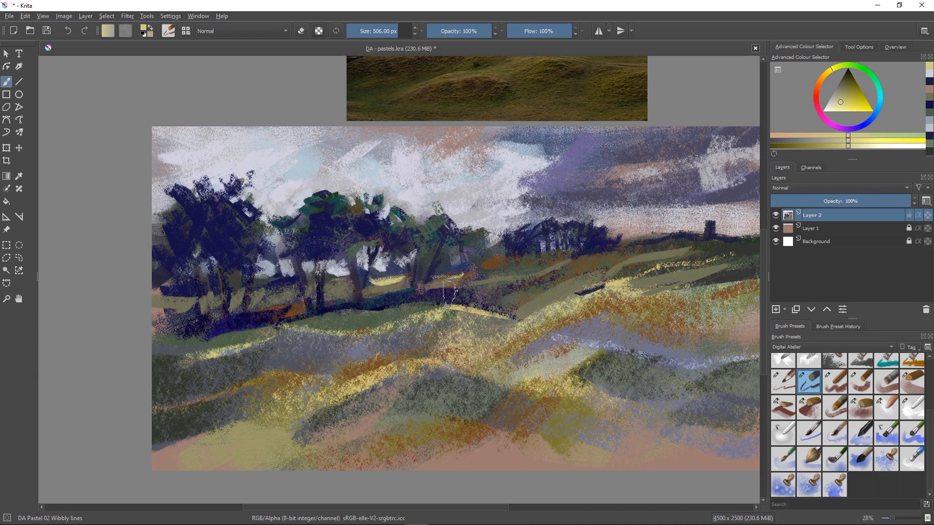
{"action": "mouse_move", "coordinate": [459, 283]}
{"action": "left_mouse_down"}
{"action": "mouse_move", "coordinate": [502, 277]}
{"action": "mouse_move", "coordinate": [470, 281]}
{"action": "mouse_move", "coordinate": [486, 278]}
{"action": "left_mouse_up"}
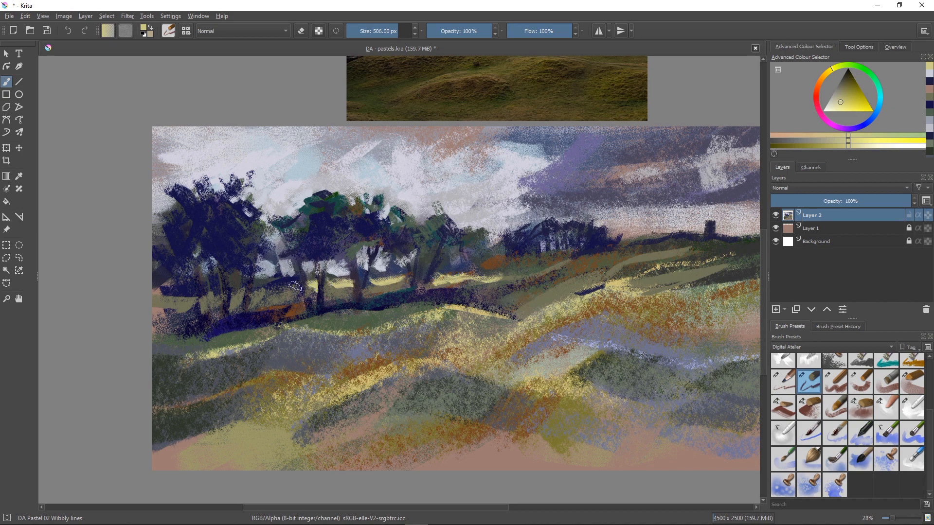
{"action": "mouse_move", "coordinate": [297, 285]}
{"action": "left_mouse_down"}
{"action": "mouse_move", "coordinate": [251, 291]}
{"action": "mouse_move", "coordinate": [283, 296]}
{"action": "mouse_move", "coordinate": [186, 303]}
{"action": "left_mouse_up"}
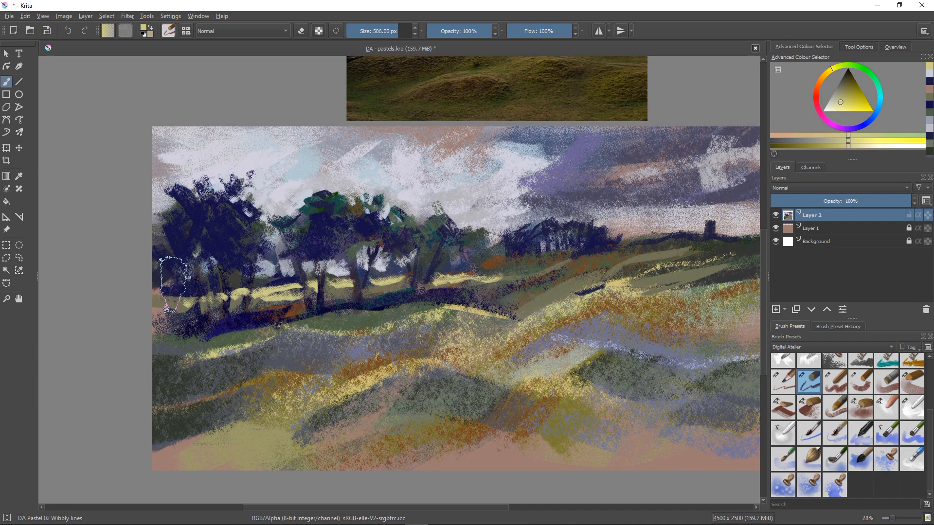
{"action": "left_click_drag", "start_coordinate": [530, 267], "coordinate": [473, 275]}
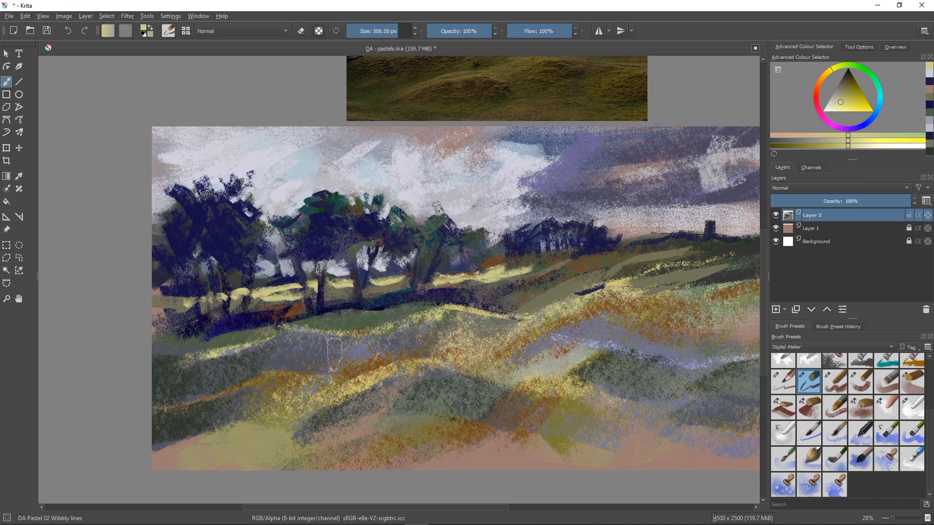
{"action": "mouse_move", "coordinate": [348, 342]}
{"action": "left_mouse_down"}
{"action": "mouse_move", "coordinate": [348, 363]}
{"action": "mouse_move", "coordinate": [420, 367]}
{"action": "mouse_move", "coordinate": [316, 368]}
{"action": "left_mouse_up"}
{"action": "mouse_move", "coordinate": [365, 388]}
{"action": "left_mouse_down"}
{"action": "mouse_move", "coordinate": [365, 412]}
{"action": "mouse_move", "coordinate": [353, 391]}
{"action": "left_mouse_up"}
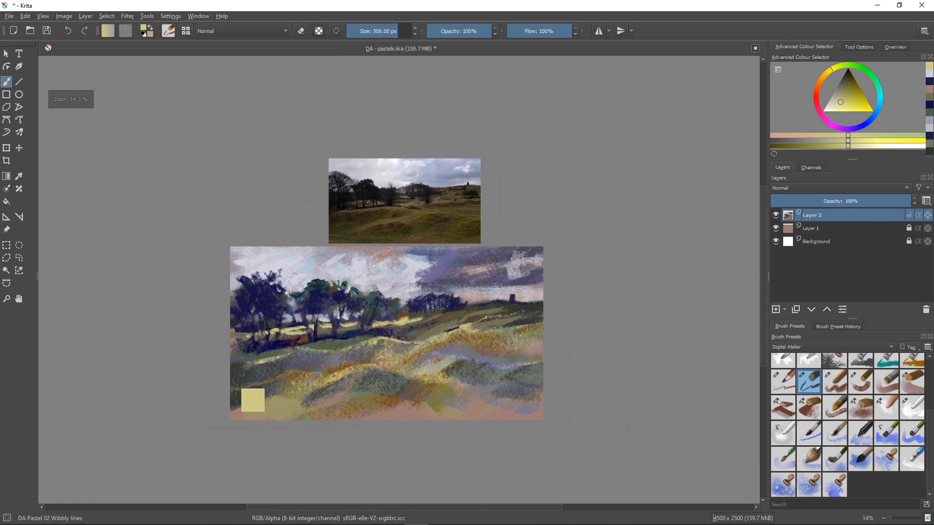
Enlarge the brush to 908 px, sample slate blue near the tower and paint shadows on the right and left foreground hills.
{"action": "left_click", "coordinate": [247, 380], "text": "ctrl"}
{"action": "left_click_drag", "start_coordinate": [295, 377], "coordinate": [314, 345]}
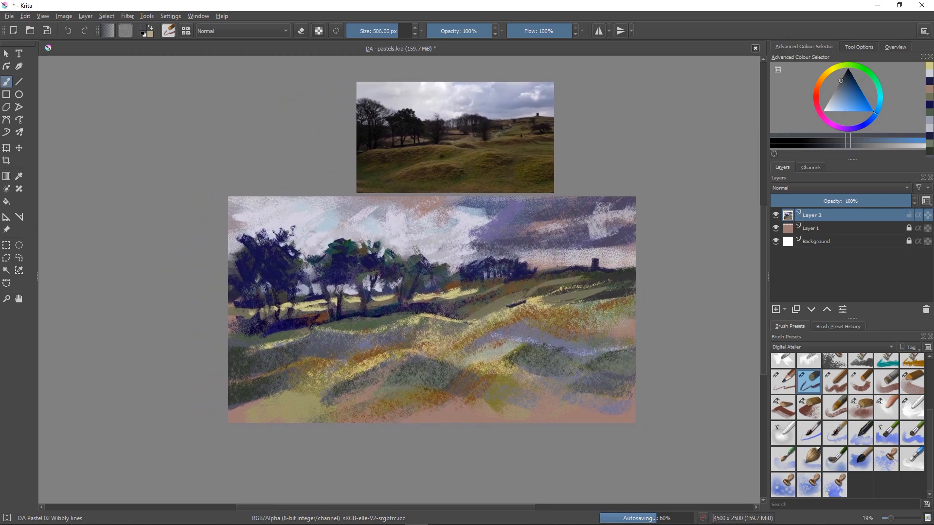
{"action": "left_click_drag", "start_coordinate": [354, 386], "coordinate": [307, 360]}
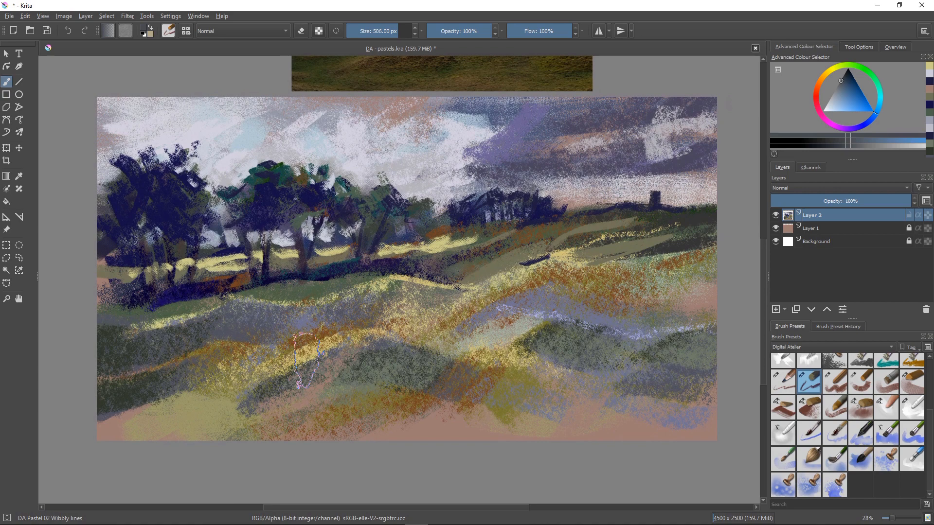
{"action": "mouse_move", "coordinate": [445, 336]}
{"action": "left_mouse_down"}
{"action": "mouse_move", "coordinate": [591, 335]}
{"action": "mouse_move", "coordinate": [577, 337]}
{"action": "left_mouse_up"}
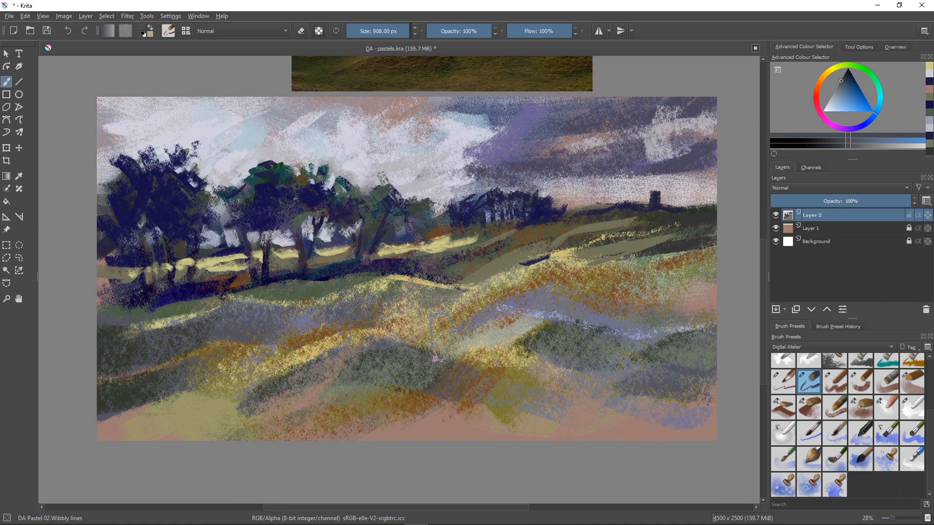
{"action": "left_click", "coordinate": [688, 194], "text": "ctrl"}
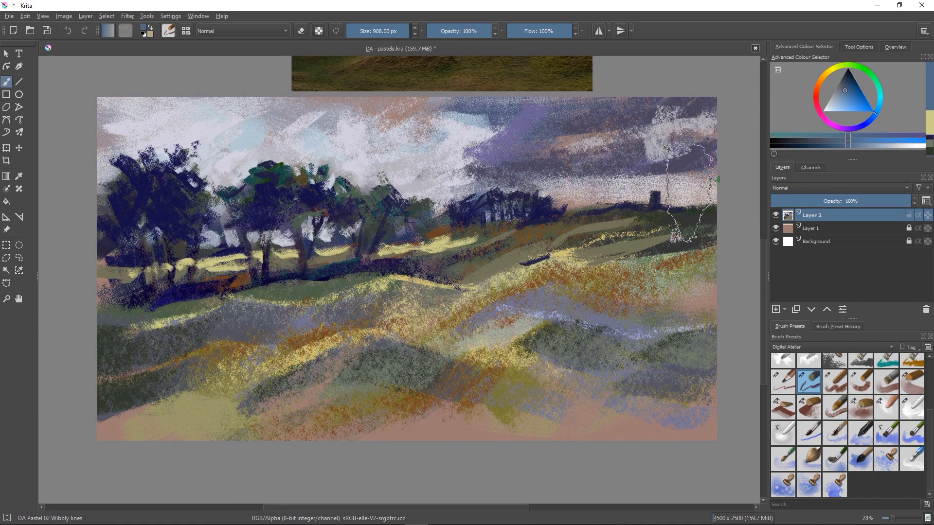
{"action": "left_click", "coordinate": [688, 194], "text": "ctrl"}
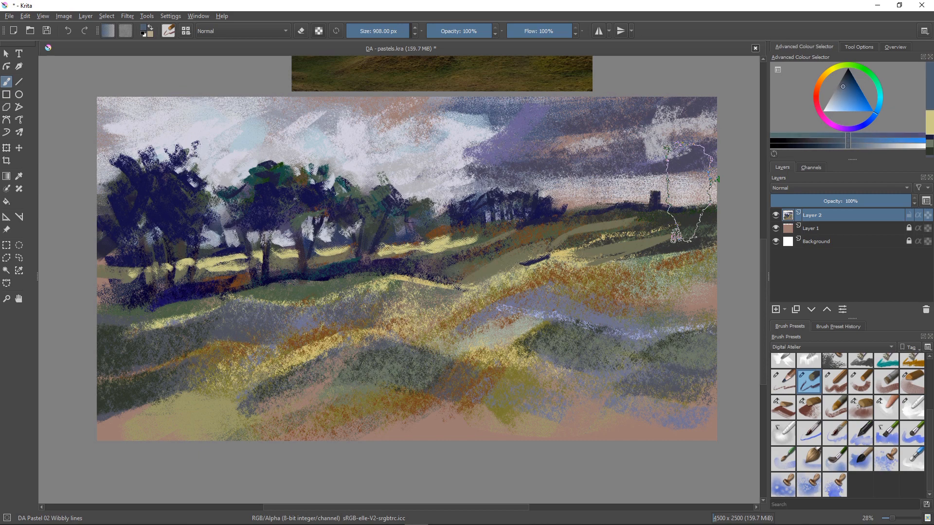
{"action": "left_click", "coordinate": [688, 194], "text": "ctrl"}
{"action": "left_click", "coordinate": [688, 194], "text": "ctrl"}
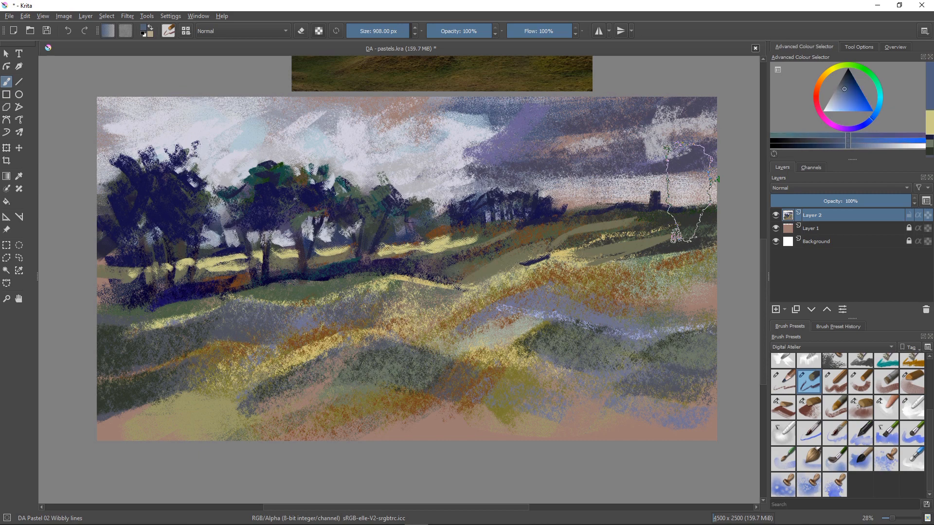
{"action": "left_click", "coordinate": [688, 194], "text": "ctrl"}
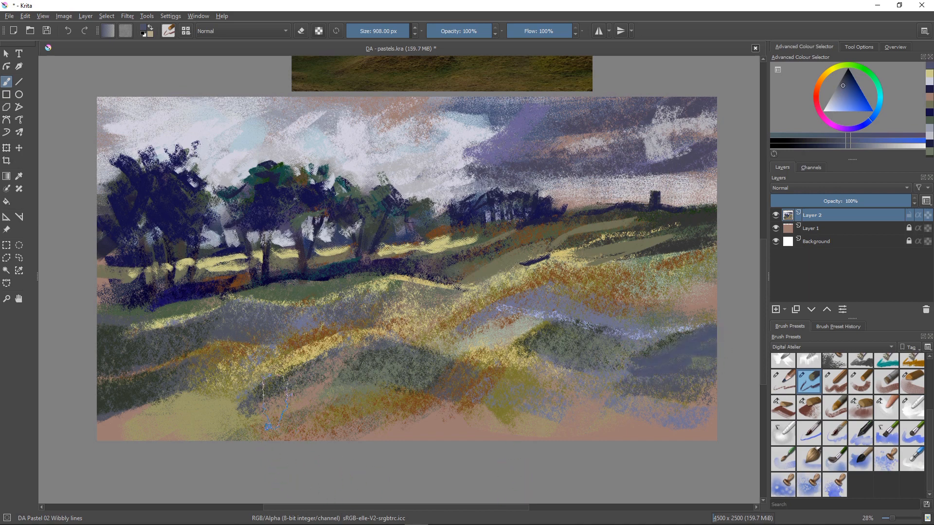
{"action": "mouse_move", "coordinate": [255, 316]}
{"action": "left_mouse_down"}
{"action": "mouse_move", "coordinate": [297, 318]}
{"action": "mouse_move", "coordinate": [237, 314]}
{"action": "left_mouse_up"}
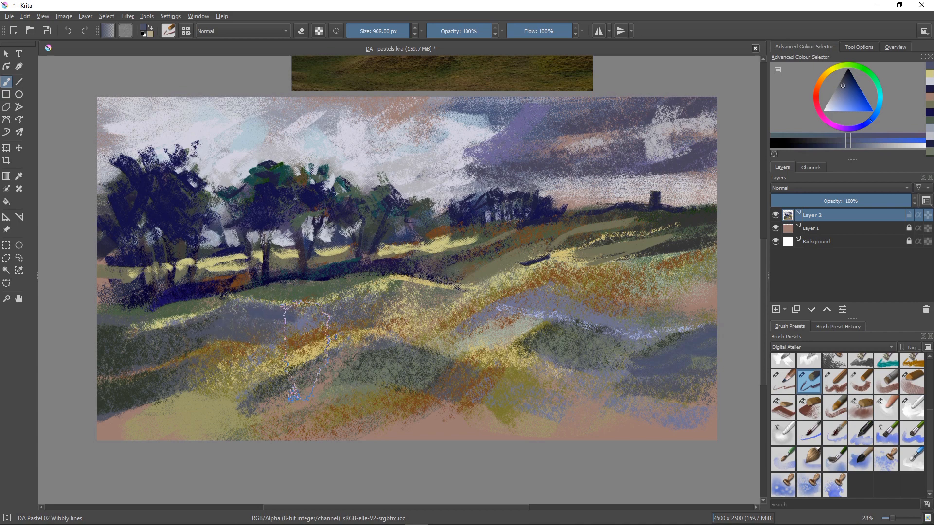
Paint broad slate-blue shadow strokes across the middle and foreground hills with the DA Pastel 08 Impact brush at 320 px.
{"action": "left_click", "coordinate": [808, 406]}
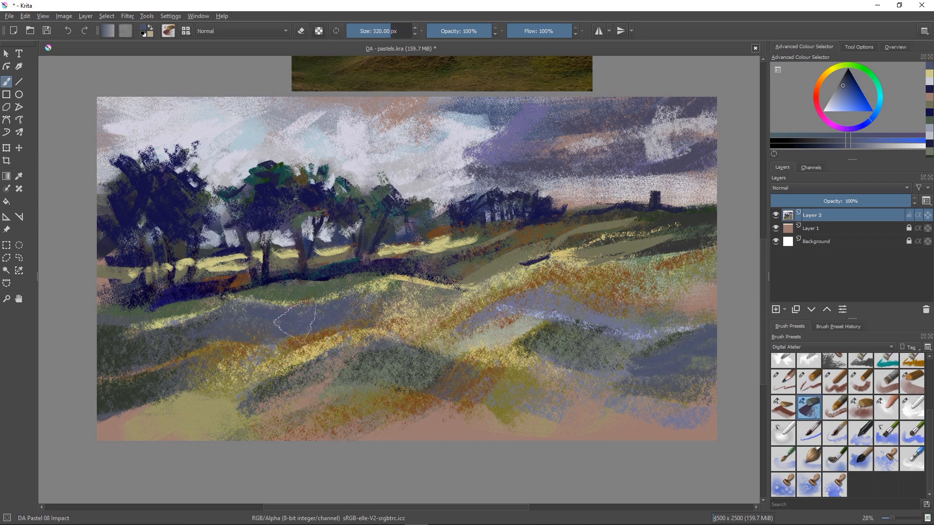
{"action": "mouse_move", "coordinate": [249, 319]}
{"action": "left_mouse_down"}
{"action": "mouse_move", "coordinate": [272, 336]}
{"action": "mouse_move", "coordinate": [286, 333]}
{"action": "left_mouse_up"}
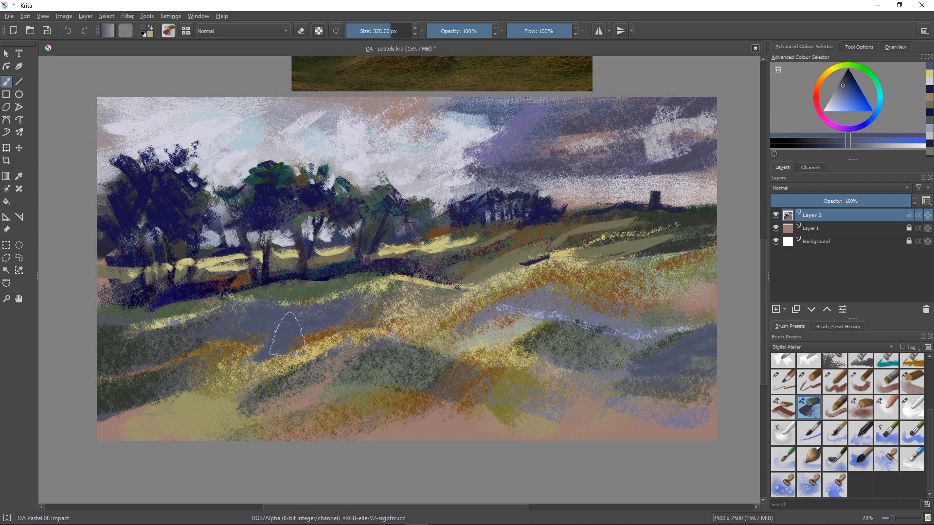
{"action": "left_click_drag", "start_coordinate": [288, 336], "coordinate": [391, 285]}
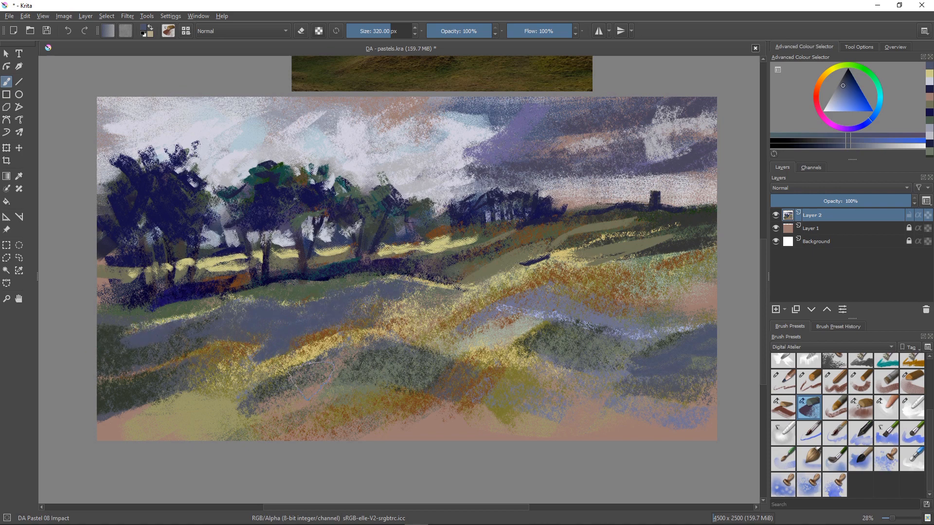
{"action": "mouse_move", "coordinate": [518, 290]}
{"action": "left_mouse_down"}
{"action": "mouse_move", "coordinate": [494, 333]}
{"action": "mouse_move", "coordinate": [504, 335]}
{"action": "mouse_move", "coordinate": [464, 328]}
{"action": "mouse_move", "coordinate": [484, 324]}
{"action": "mouse_move", "coordinate": [463, 316]}
{"action": "left_mouse_up"}
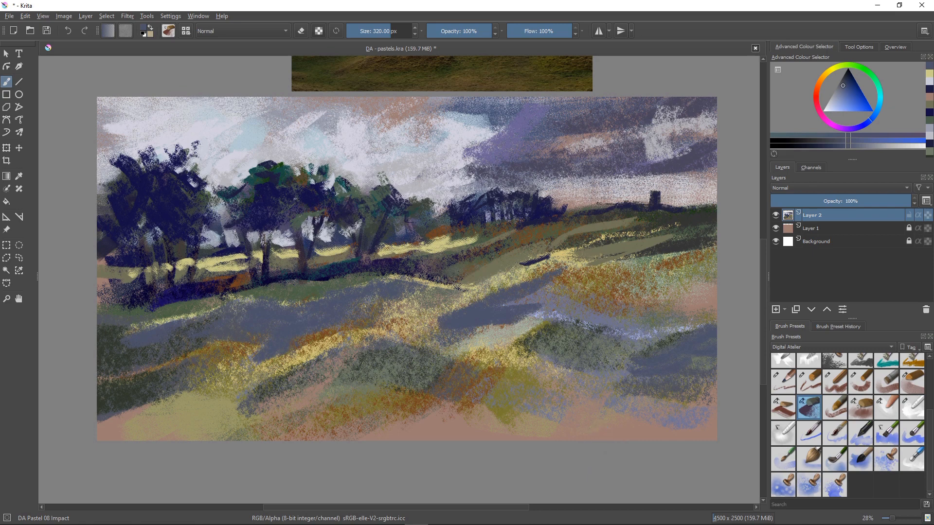
{"action": "mouse_move", "coordinate": [341, 357]}
{"action": "left_mouse_down"}
{"action": "mouse_move", "coordinate": [341, 377]}
{"action": "mouse_move", "coordinate": [351, 375]}
{"action": "left_mouse_up"}
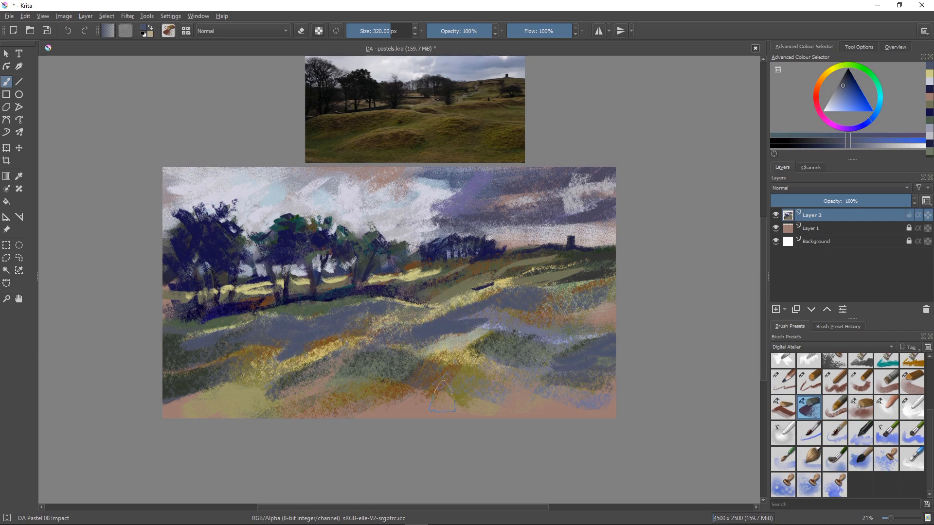
{"action": "mouse_move", "coordinate": [443, 396]}
{"action": "left_mouse_down"}
{"action": "mouse_move", "coordinate": [343, 377]}
{"action": "mouse_move", "coordinate": [424, 359]}
{"action": "mouse_move", "coordinate": [343, 355]}
{"action": "mouse_move", "coordinate": [361, 355]}
{"action": "mouse_move", "coordinate": [229, 406]}
{"action": "left_mouse_up"}
{"action": "left_click_drag", "start_coordinate": [325, 360], "coordinate": [278, 370]}
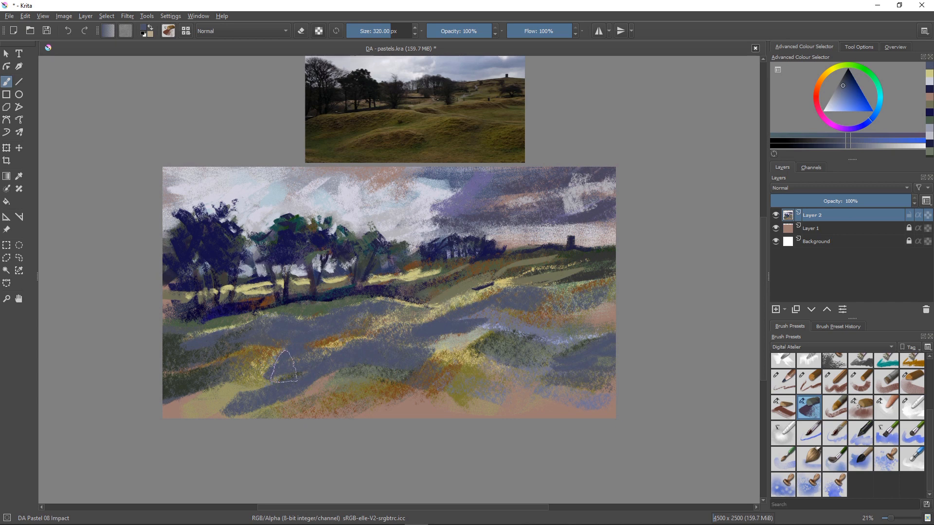
Sample dark green from the foreground and paint it over the right-hand and central mounds.
{"action": "left_click", "coordinate": [290, 375], "text": "ctrl"}
{"action": "left_click", "coordinate": [292, 375], "text": "ctrl"}
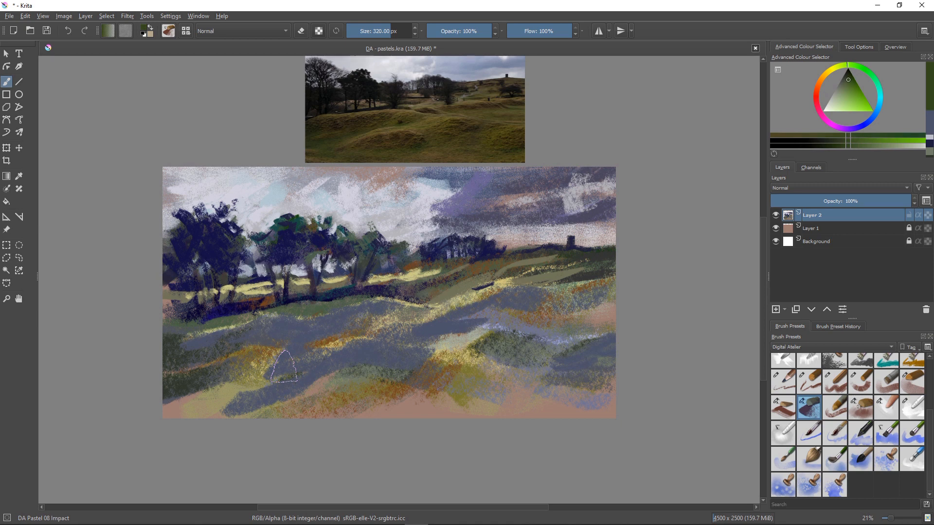
{"action": "mouse_move", "coordinate": [564, 338]}
{"action": "left_mouse_down"}
{"action": "mouse_move", "coordinate": [483, 345]}
{"action": "mouse_move", "coordinate": [417, 371]}
{"action": "mouse_move", "coordinate": [360, 357]}
{"action": "mouse_move", "coordinate": [370, 354]}
{"action": "mouse_move", "coordinate": [290, 368]}
{"action": "left_mouse_up"}
{"action": "left_click_drag", "start_coordinate": [479, 347], "coordinate": [404, 360]}
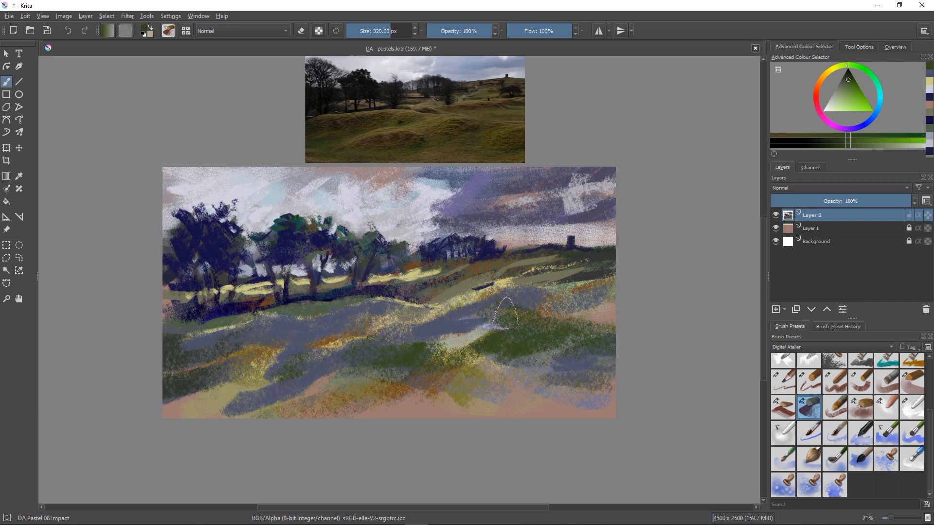
Reduce the brush to 44 px and sign the painting with the artist's name in dark green in its lower-right corner.
{"action": "key", "text": "bracketleft"}
{"action": "key", "text": "bracketleft"}
{"action": "key", "text": "bracketleft"}
{"action": "key", "text": "bracketleft"}
{"action": "key", "text": "bracketleft"}
{"action": "key", "text": "bracketleft"}
{"action": "key", "text": "bracketleft"}
{"action": "key", "text": "bracketleft"}
{"action": "key", "text": "bracketleft"}
{"action": "key", "text": "bracketleft"}
{"action": "key", "text": "bracketleft"}
{"action": "key", "text": "bracketleft"}
{"action": "key", "text": "bracketleft"}
{"action": "key", "text": "bracketleft"}
{"action": "key", "text": "bracketleft"}
{"action": "key", "text": "bracketleft"}
{"action": "key", "text": "bracketleft"}
{"action": "key", "text": "bracketleft"}
{"action": "key", "text": "bracketleft"}
{"action": "key", "text": "bracketleft"}
{"action": "key", "text": "bracketleft"}
{"action": "key", "text": "bracketleft"}
{"action": "key", "text": "bracketleft"}
{"action": "key", "text": "bracketleft"}
{"action": "left_click_drag", "start_coordinate": [512, 393], "coordinate": [521, 404]}
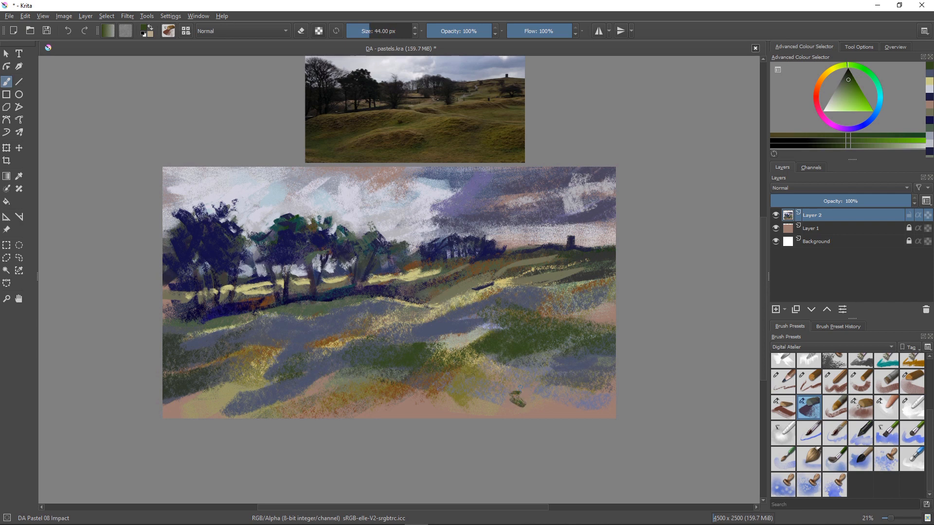
{"action": "key", "text": "ctrl+z"}
{"action": "mouse_move", "coordinate": [504, 387]}
{"action": "left_mouse_down"}
{"action": "mouse_move", "coordinate": [519, 401]}
{"action": "mouse_move", "coordinate": [540, 389]}
{"action": "mouse_move", "coordinate": [554, 397]}
{"action": "mouse_move", "coordinate": [559, 386]}
{"action": "mouse_move", "coordinate": [562, 399]}
{"action": "mouse_move", "coordinate": [579, 399]}
{"action": "mouse_move", "coordinate": [572, 378]}
{"action": "mouse_move", "coordinate": [583, 404]}
{"action": "left_mouse_up"}
{"action": "mouse_move", "coordinate": [589, 382]}
{"action": "left_mouse_down"}
{"action": "mouse_move", "coordinate": [590, 401]}
{"action": "mouse_move", "coordinate": [593, 388]}
{"action": "left_mouse_up"}
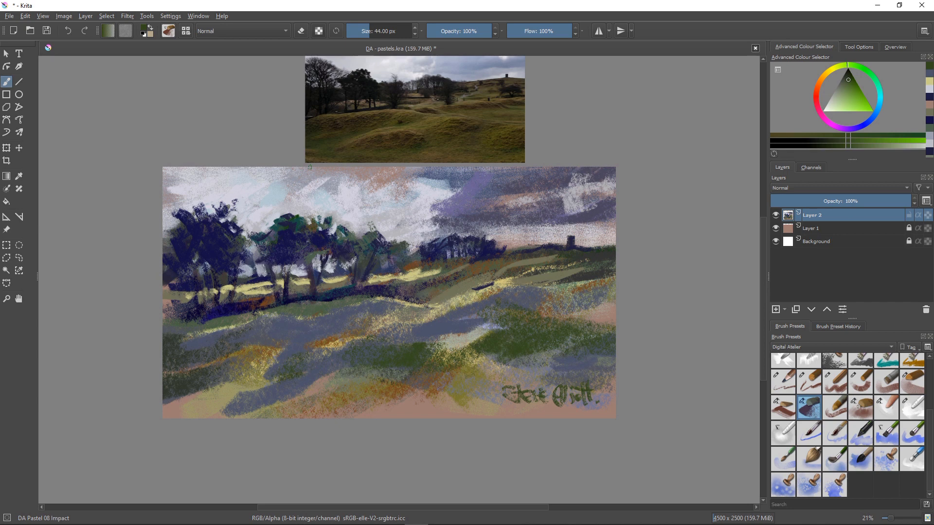
Sample light grey from the clouds, enlarge the brush to 263 px and paint over the upper-left part of the sky.
{"action": "key", "text": "p"}
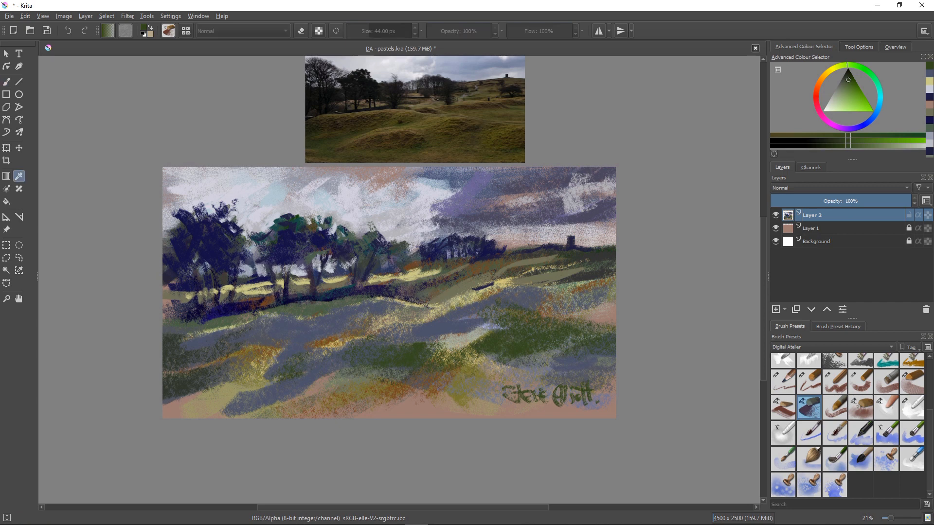
{"action": "left_click", "coordinate": [413, 218]}
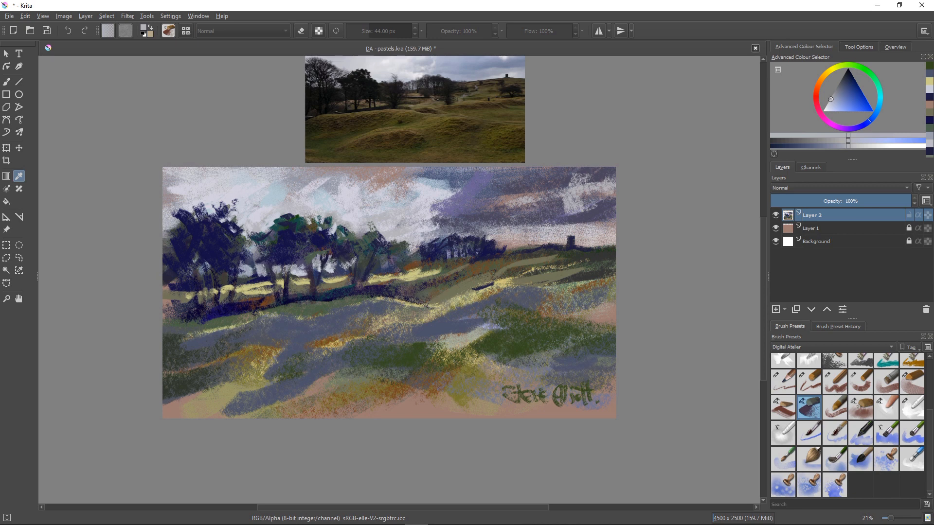
{"action": "key", "text": "b"}
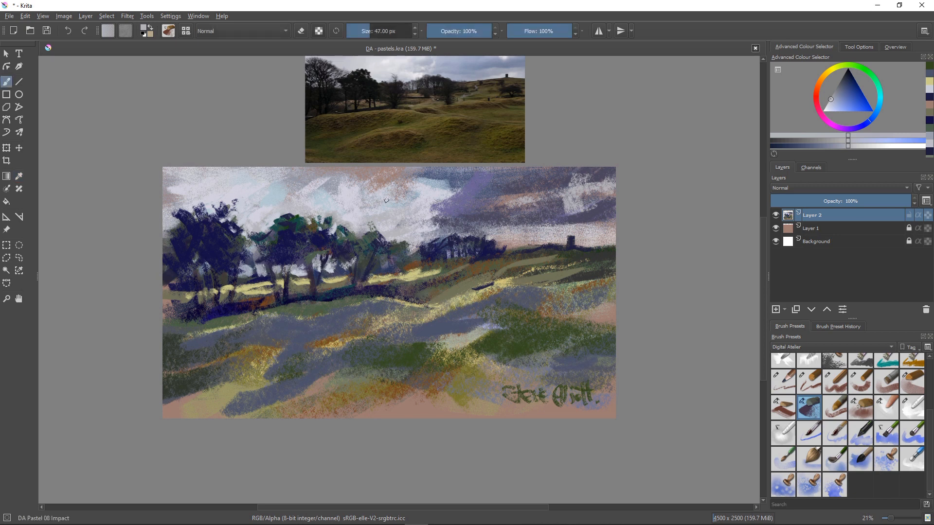
{"action": "key", "text": "bracketright"}
{"action": "key", "text": "bracketright"}
{"action": "key", "text": "bracketright"}
{"action": "key", "text": "bracketright"}
{"action": "key", "text": "bracketright"}
{"action": "key", "text": "bracketright"}
{"action": "key", "text": "bracketright"}
{"action": "key", "text": "bracketright"}
{"action": "key", "text": "bracketright"}
{"action": "key", "text": "bracketright"}
{"action": "key", "text": "bracketright"}
{"action": "key", "text": "bracketright"}
{"action": "key", "text": "bracketright"}
{"action": "key", "text": "bracketright"}
{"action": "key", "text": "bracketright"}
{"action": "key", "text": "bracketright"}
{"action": "key", "text": "bracketright"}
{"action": "key", "text": "bracketright"}
{"action": "key", "text": "bracketright"}
{"action": "key", "text": "bracketright"}
{"action": "key", "text": "bracketright"}
{"action": "key", "text": "bracketright"}
{"action": "key", "text": "bracketright"}
{"action": "key", "text": "bracketright"}
{"action": "key", "text": "bracketright"}
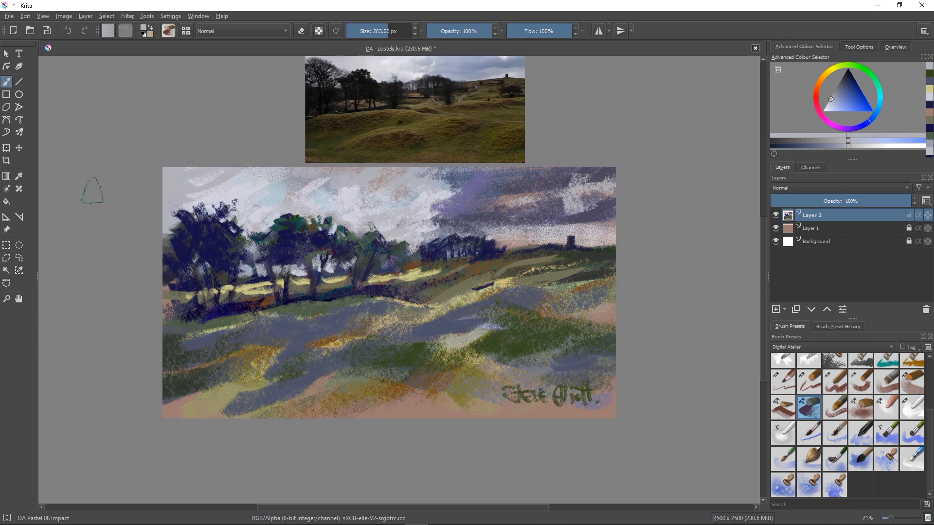
Try a light grey stroke on the hillside at the painting's left edge, and undo it.
{"action": "mouse_move", "coordinate": [175, 388]}
{"action": "left_mouse_down"}
{"action": "mouse_move", "coordinate": [196, 372]}
{"action": "mouse_move", "coordinate": [174, 369]}
{"action": "left_mouse_up"}
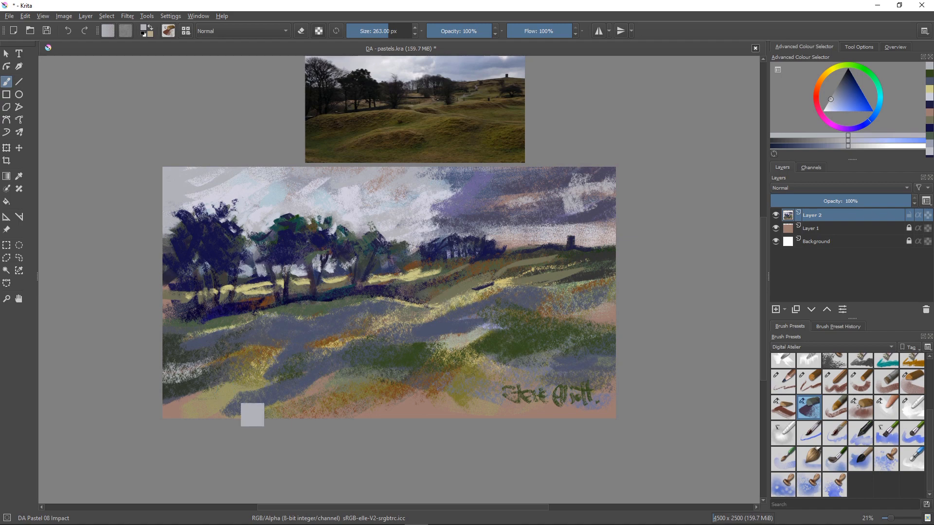
{"action": "key", "text": "alt+e"}
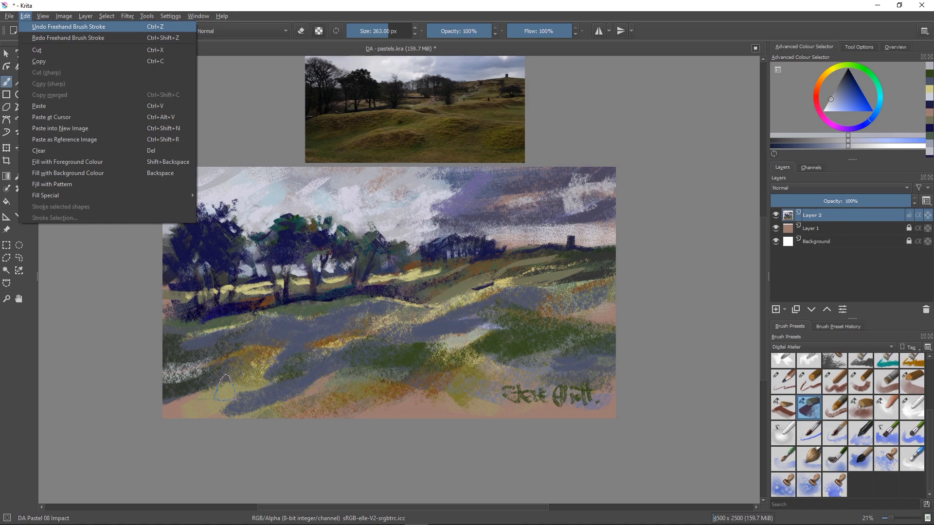
{"action": "key", "text": "Escape"}
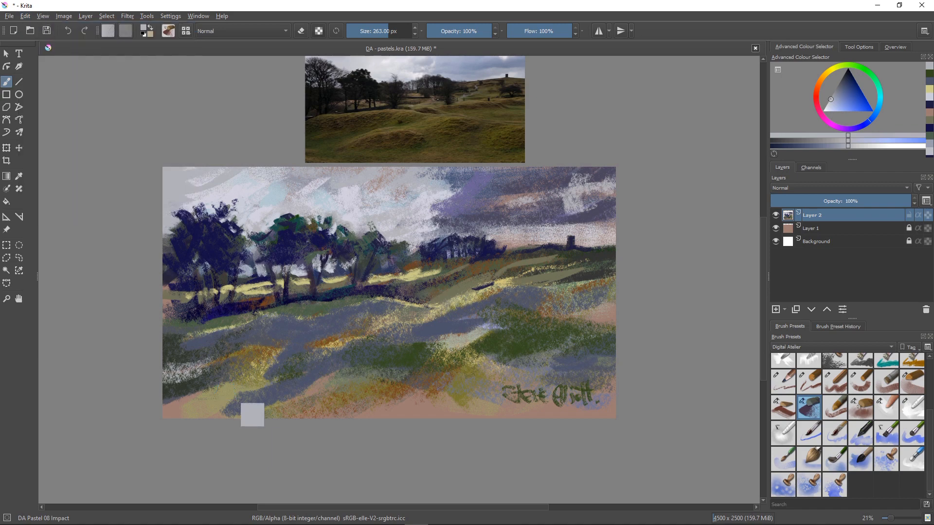
{"action": "key", "text": "ctrl+z"}
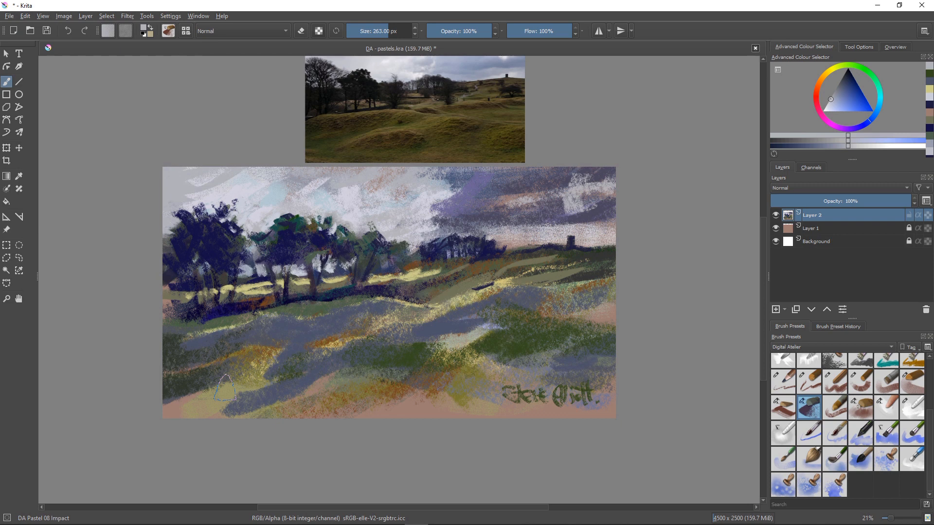